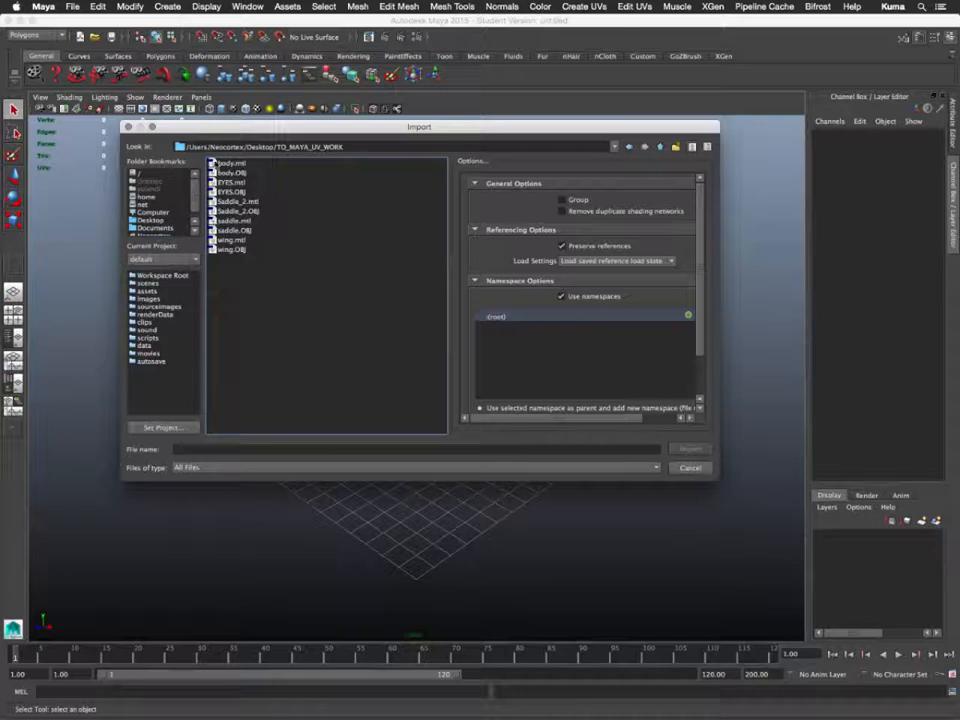
- Import body.OBJ and wing.OBJ from the TO_MAYA_UV_WORK folder into the scene
{"action": "left_click", "coordinate": [215, 174]}
{"action": "double_click", "coordinate": [215, 174]}
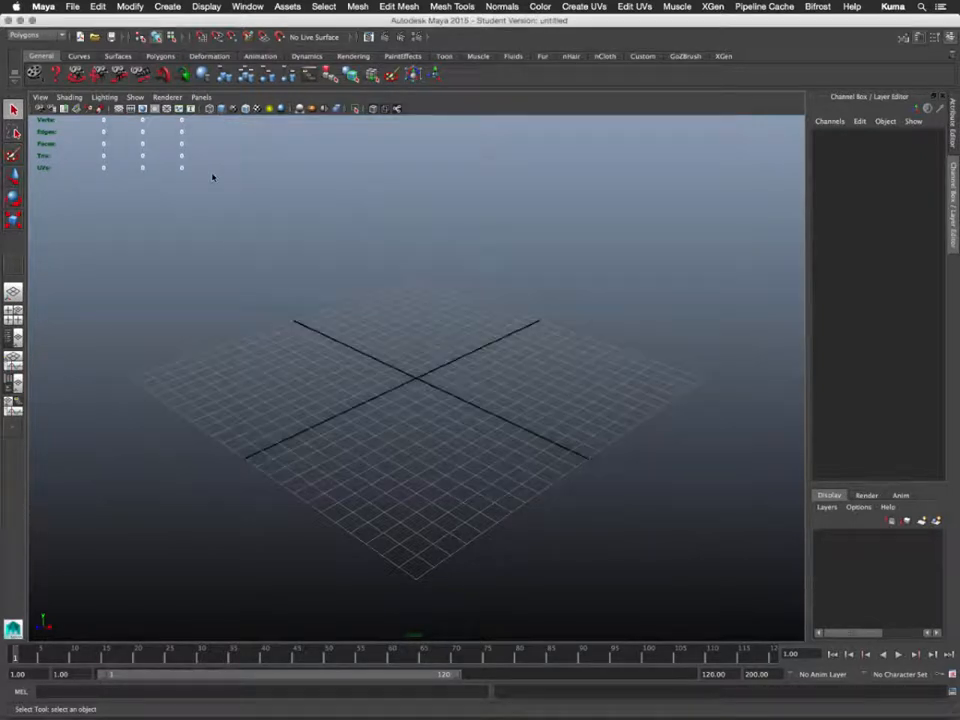
{"action": "left_click", "coordinate": [73, 7]}
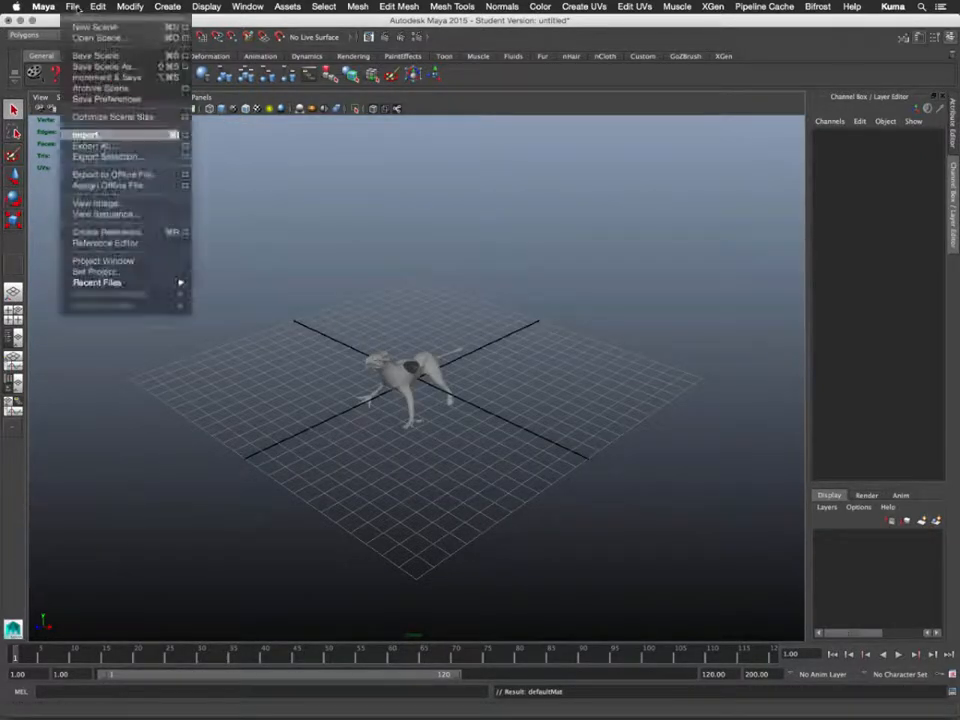
{"action": "left_click", "coordinate": [100, 134]}
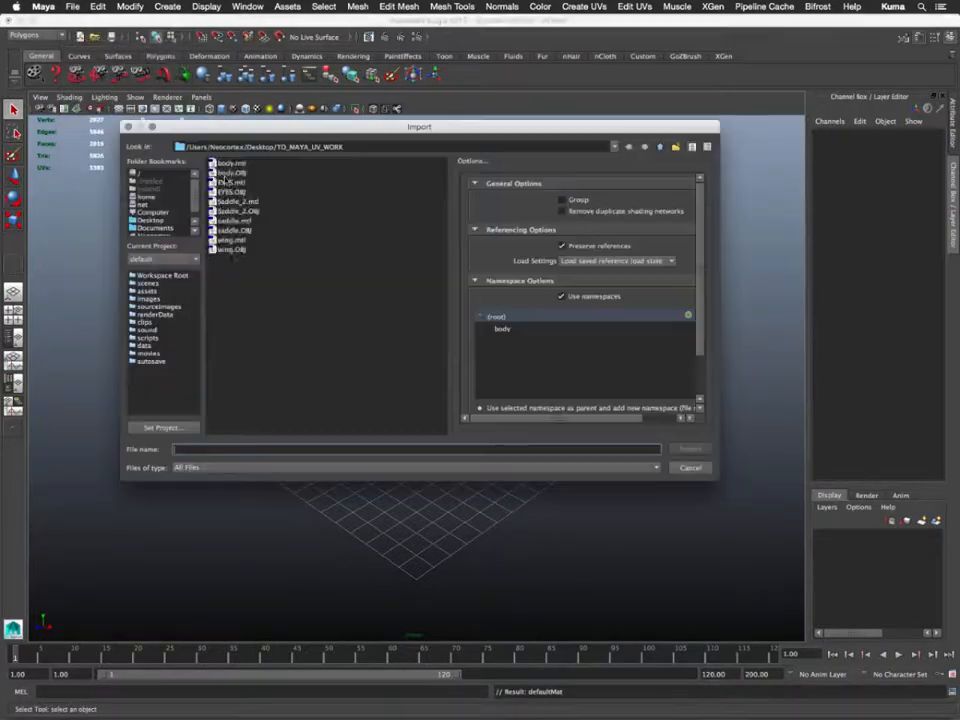
{"action": "double_click", "coordinate": [232, 250]}
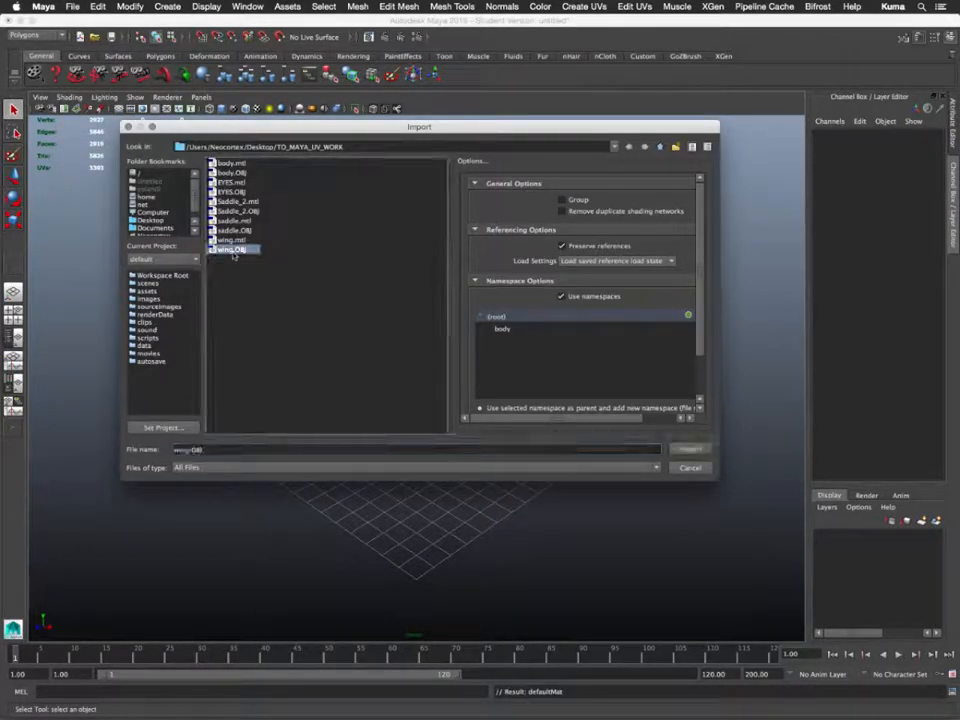
- Import saddle.OBJ and EYES.OBJ from the TO_MAYA_UV_WORK folder into the scene
{"action": "left_click", "coordinate": [75, 7]}
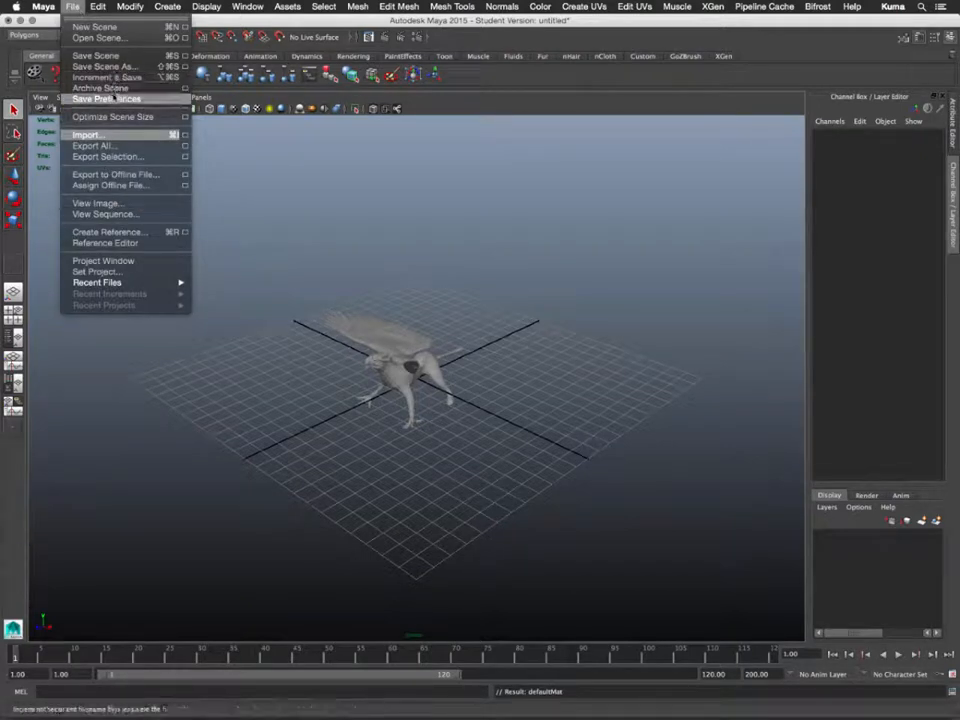
{"action": "left_click", "coordinate": [88, 134]}
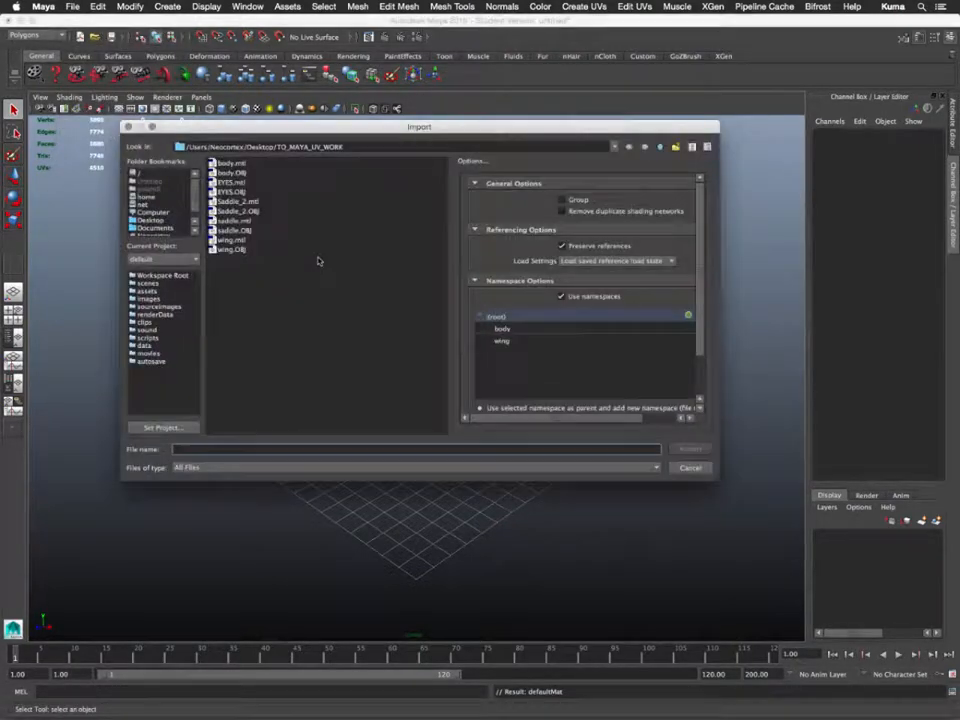
{"action": "double_click", "coordinate": [228, 231]}
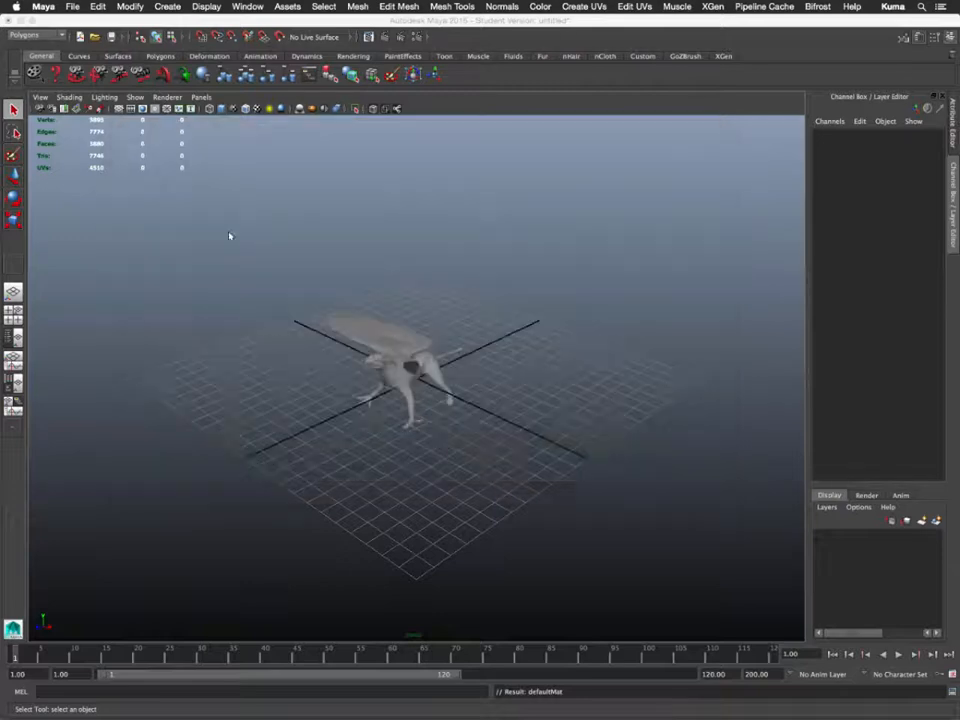
{"action": "left_click", "coordinate": [72, 6]}
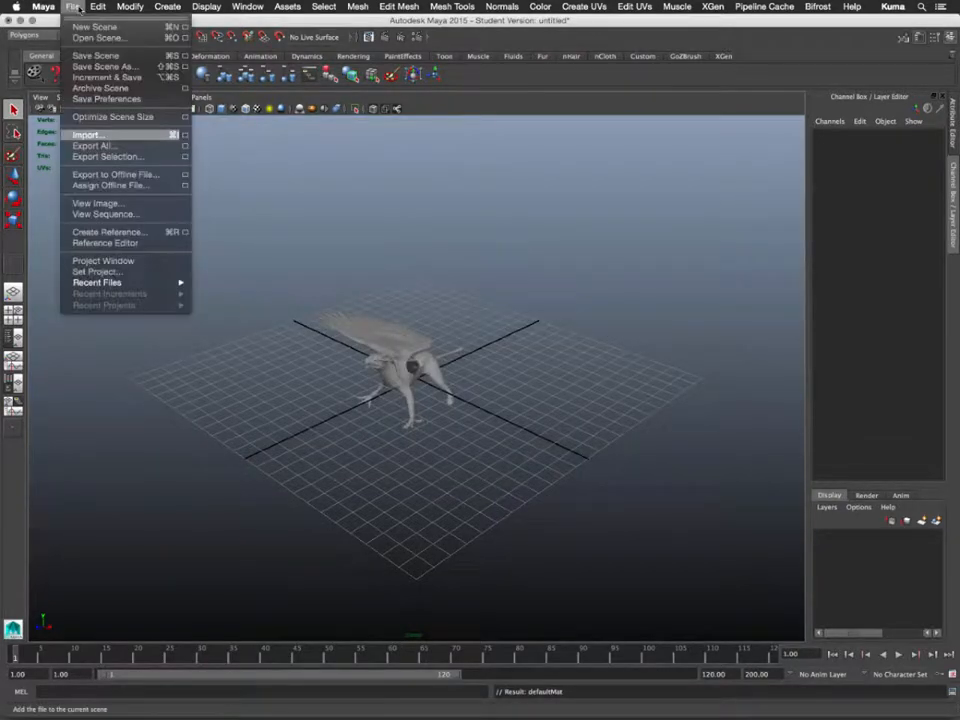
{"action": "left_click", "coordinate": [88, 134]}
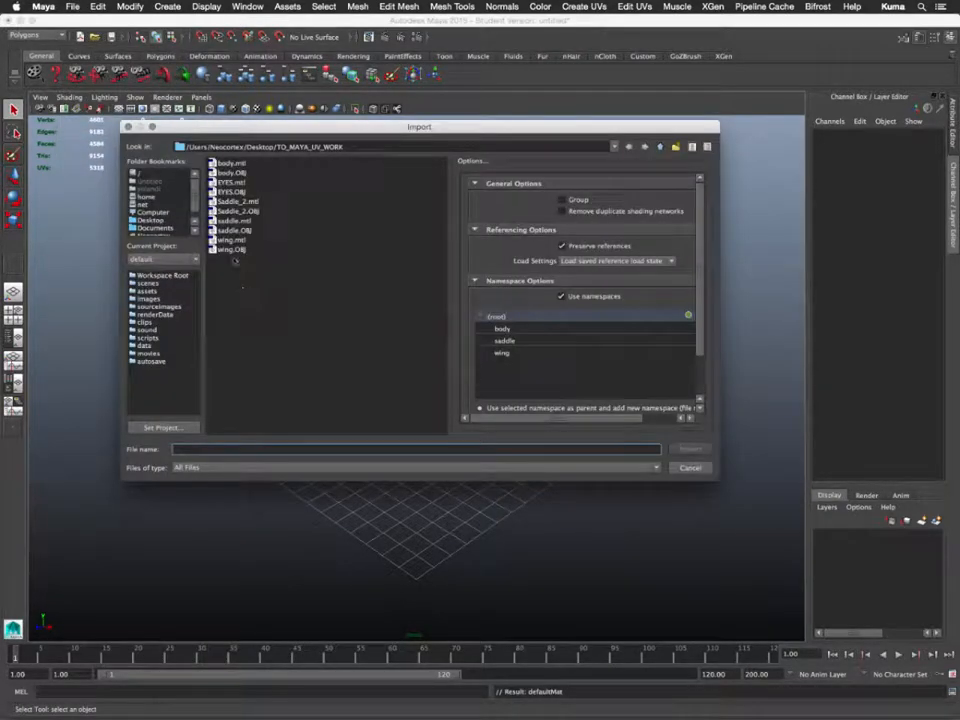
{"action": "double_click", "coordinate": [231, 193]}
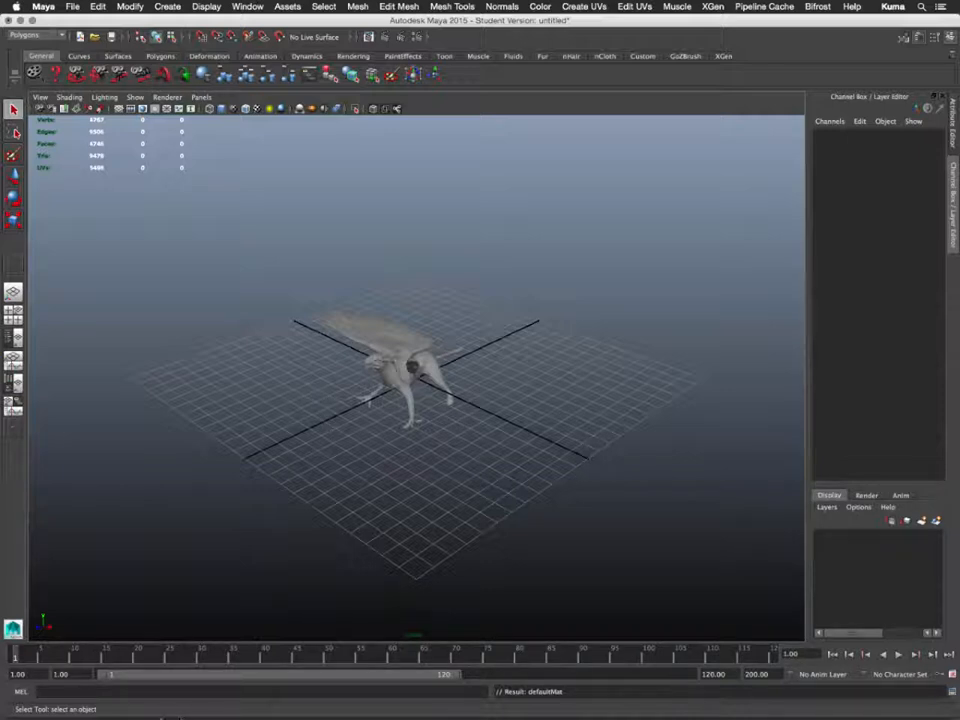
- Open the UV Texture Editor, place it clear of the creature's saddle and enlarge its window
{"action": "mouse_move", "coordinate": [155, 705]}
{"action": "left_click_drag", "start_coordinate": [309, 356], "coordinate": [367, 347], "text": "alt"}
{"action": "right_click_drag", "start_coordinate": [367, 347], "coordinate": [630, 570], "text": "alt"}
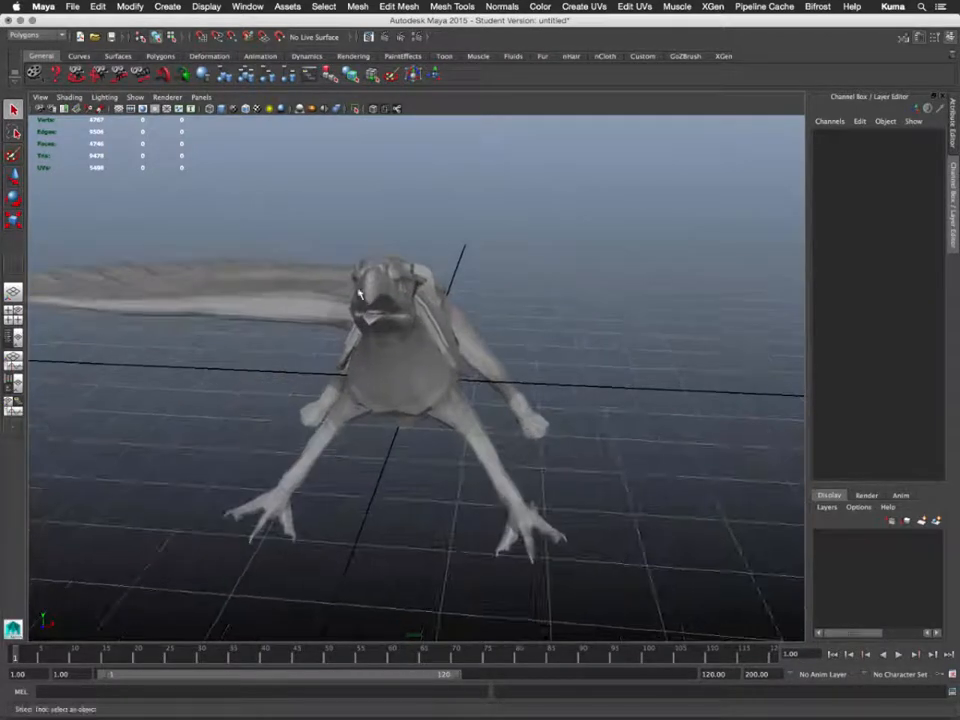
{"action": "left_click_drag", "start_coordinate": [358, 293], "coordinate": [375, 339], "text": "alt"}
{"action": "right_click_drag", "start_coordinate": [375, 339], "coordinate": [326, 317], "text": "alt"}
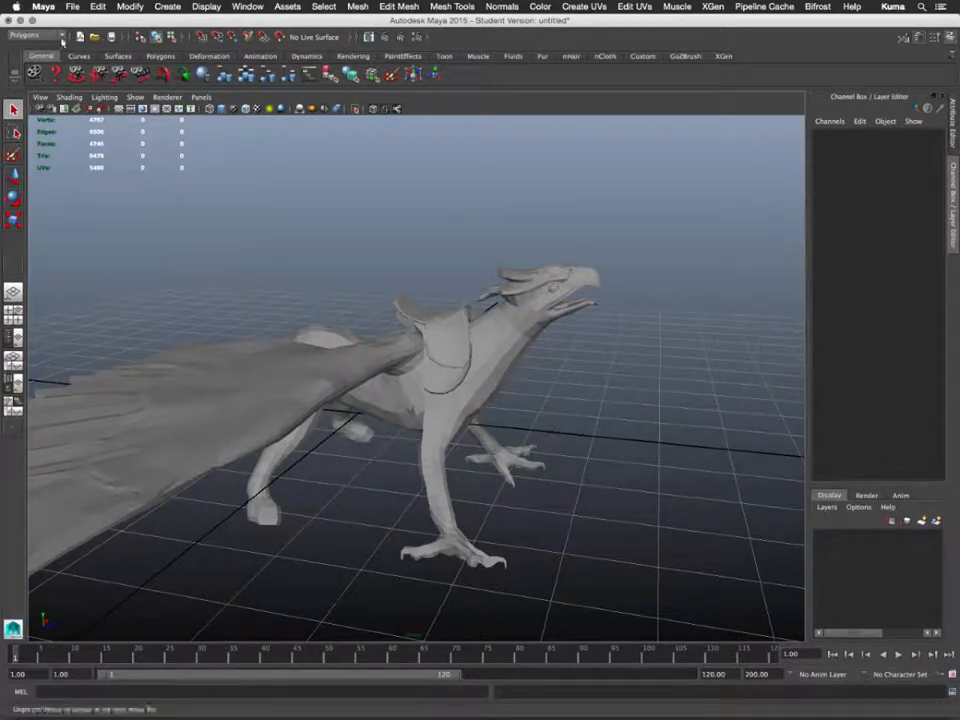
{"action": "left_click", "coordinate": [645, 6]}
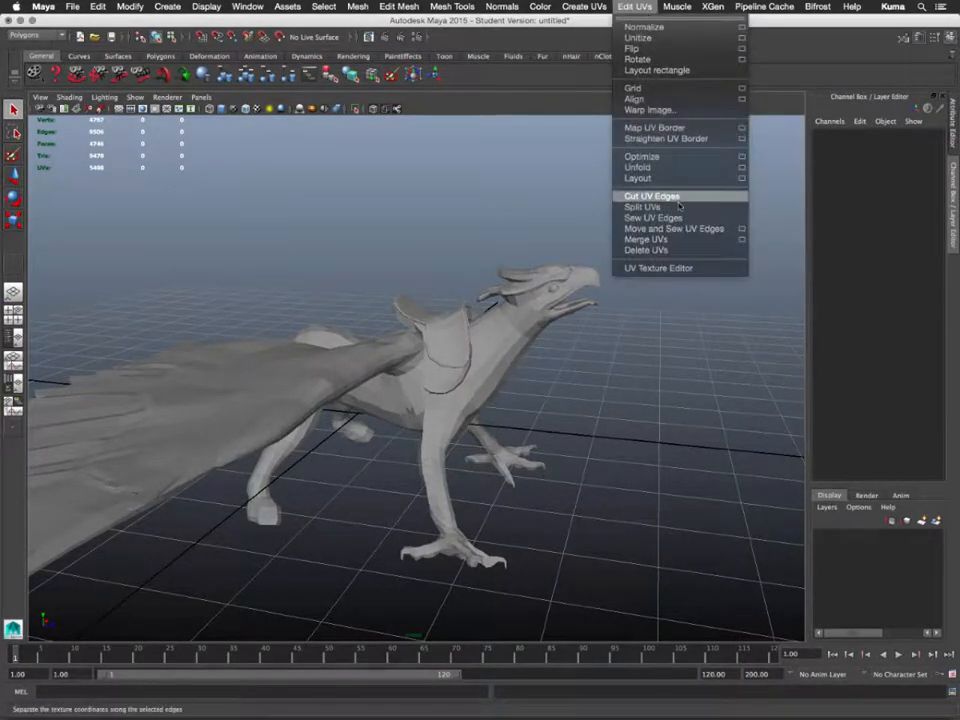
{"action": "left_click", "coordinate": [694, 269]}
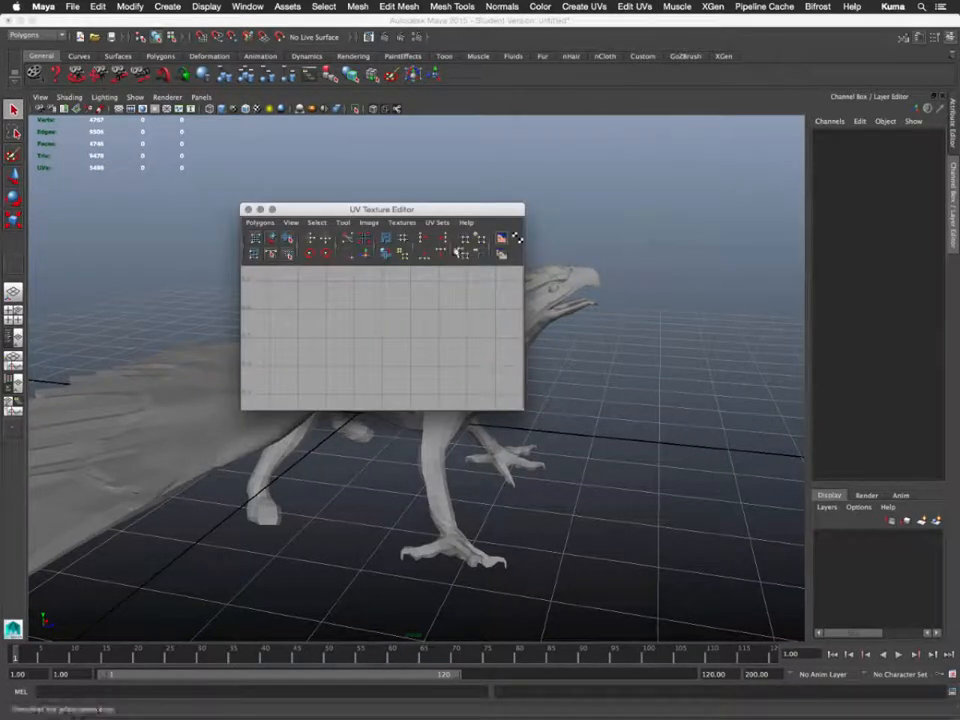
{"action": "left_click_drag", "start_coordinate": [441, 212], "coordinate": [725, 96]}
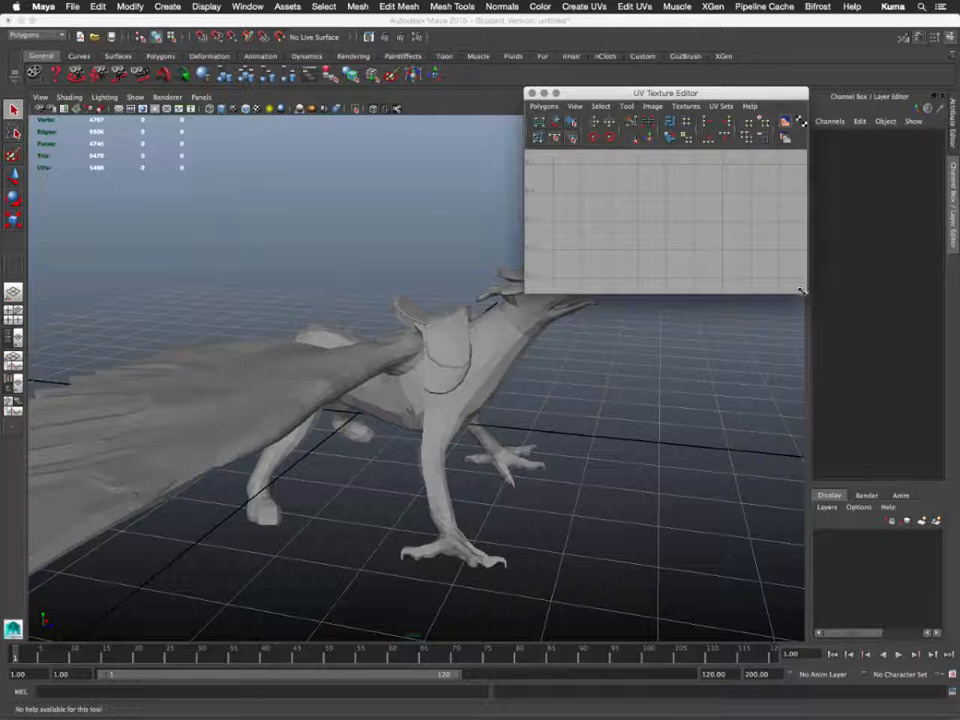
{"action": "left_click_drag", "start_coordinate": [801, 291], "coordinate": [851, 466]}
- Examine the UV layouts of the body, wing, saddle and eyes by selecting each mesh in turn
{"action": "left_click", "coordinate": [489, 343]}
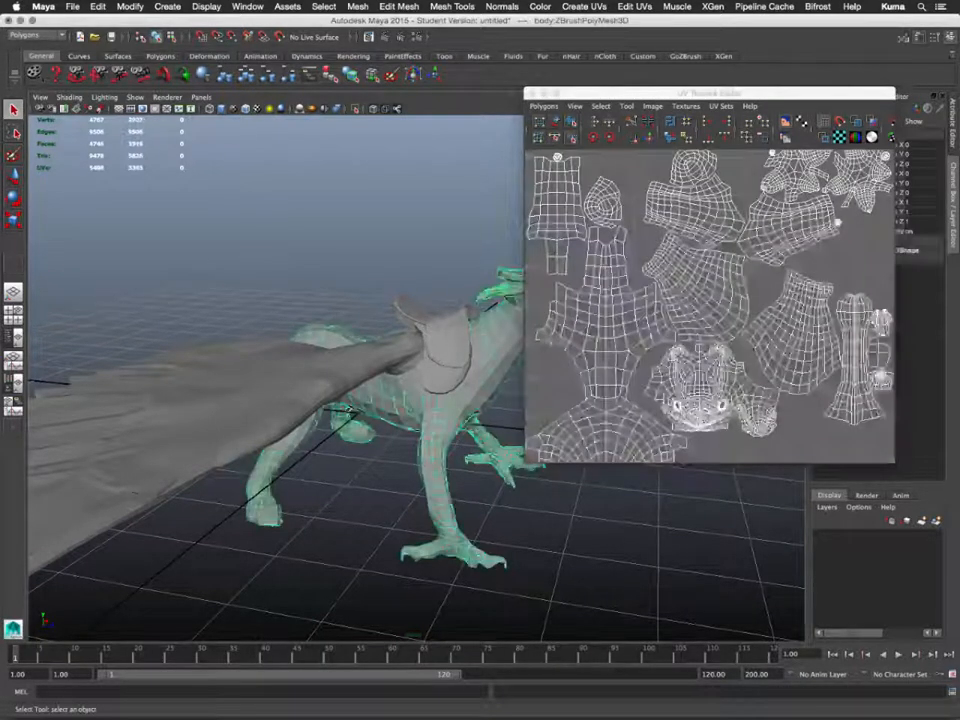
{"action": "scroll", "coordinate": [741, 274], "scroll_direction": "up", "scroll_amount": 3}
{"action": "scroll", "coordinate": [741, 274], "scroll_direction": "down", "scroll_amount": 5}
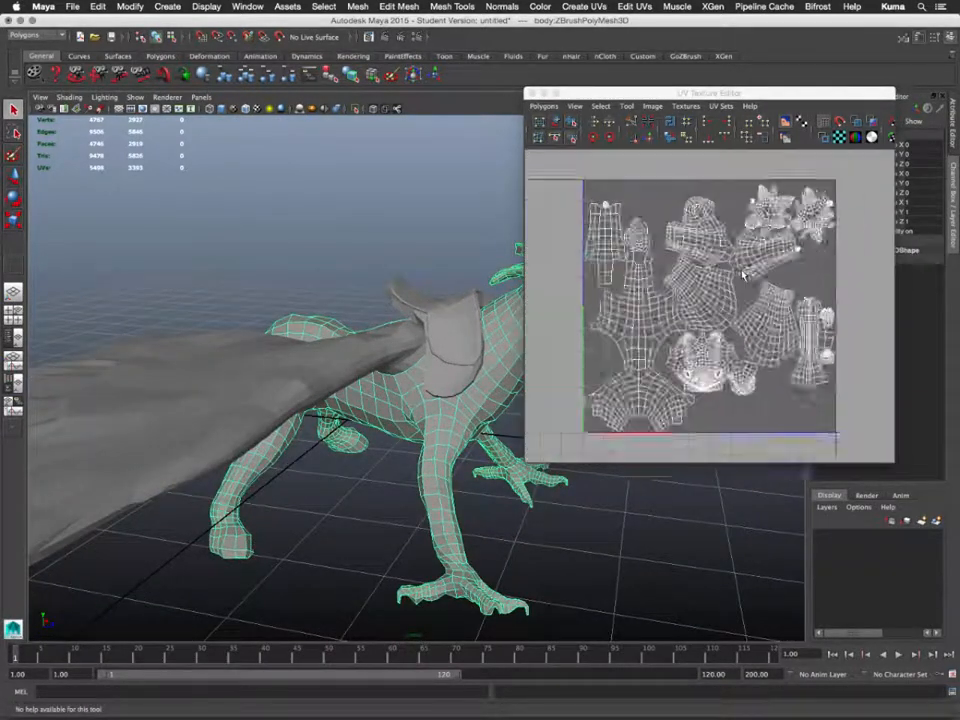
{"action": "scroll", "coordinate": [741, 274], "scroll_direction": "down", "scroll_amount": 1}
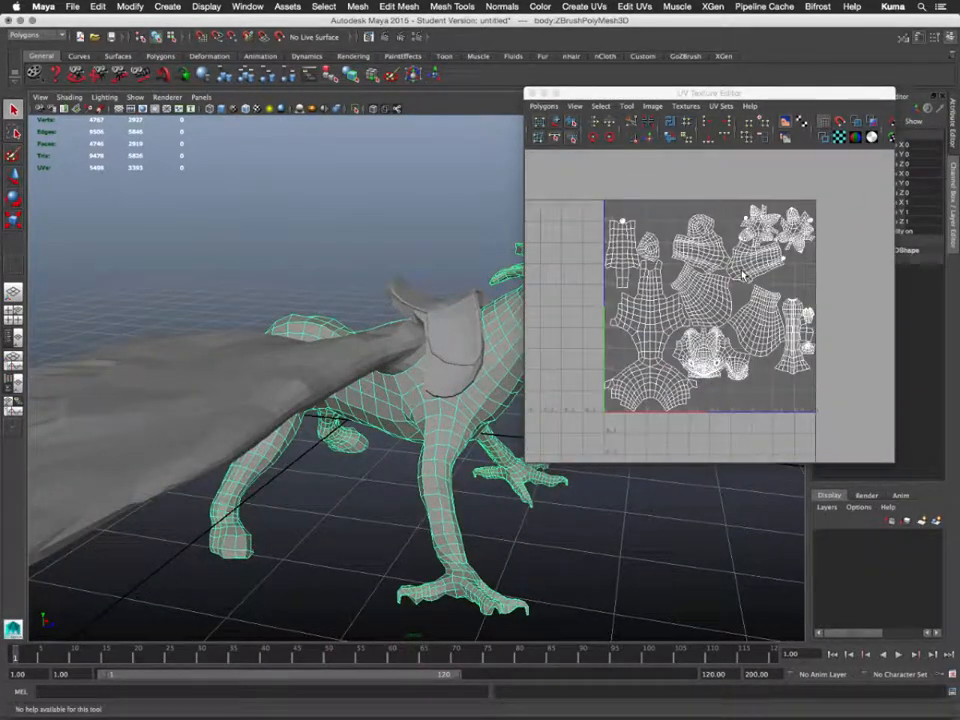
{"action": "left_click", "coordinate": [332, 356]}
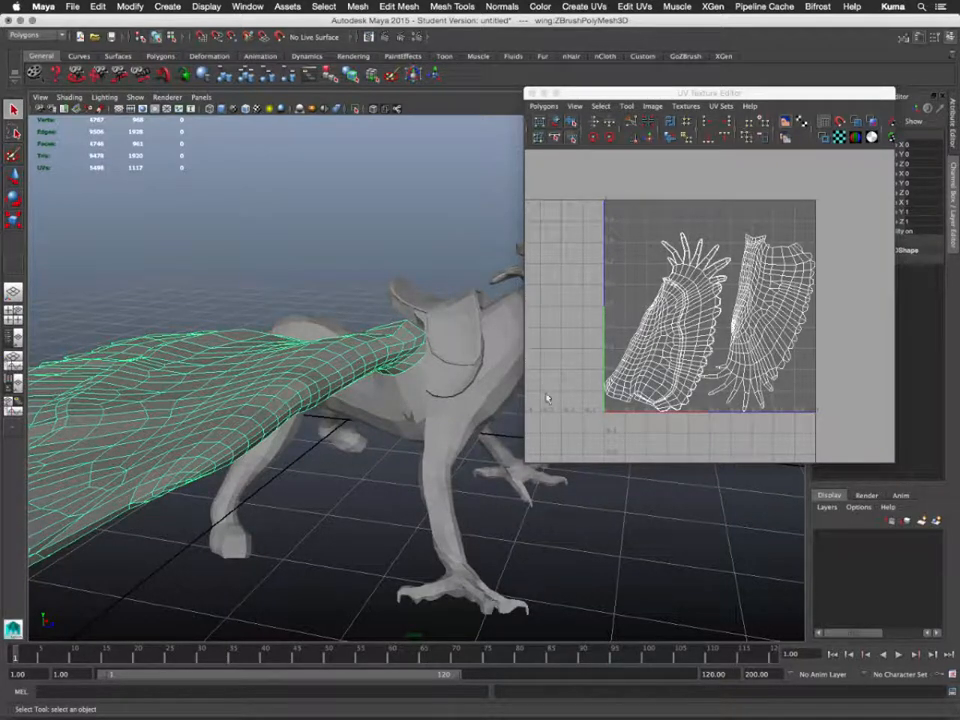
{"action": "left_click", "coordinate": [465, 350]}
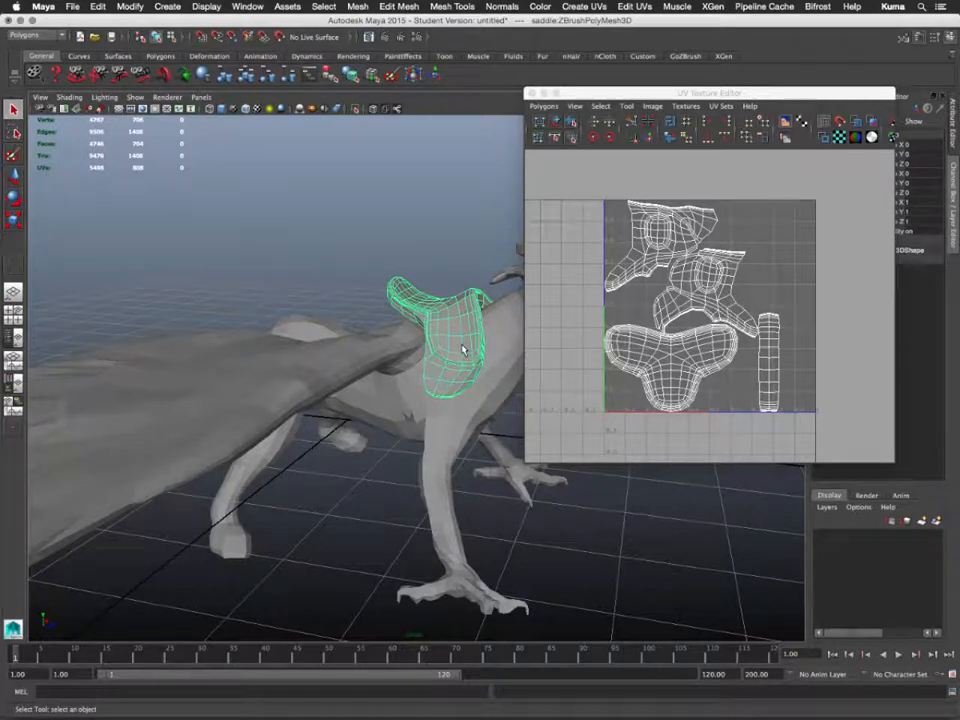
{"action": "middle_click_drag", "start_coordinate": [482, 229], "coordinate": [310, 240], "text": "alt"}
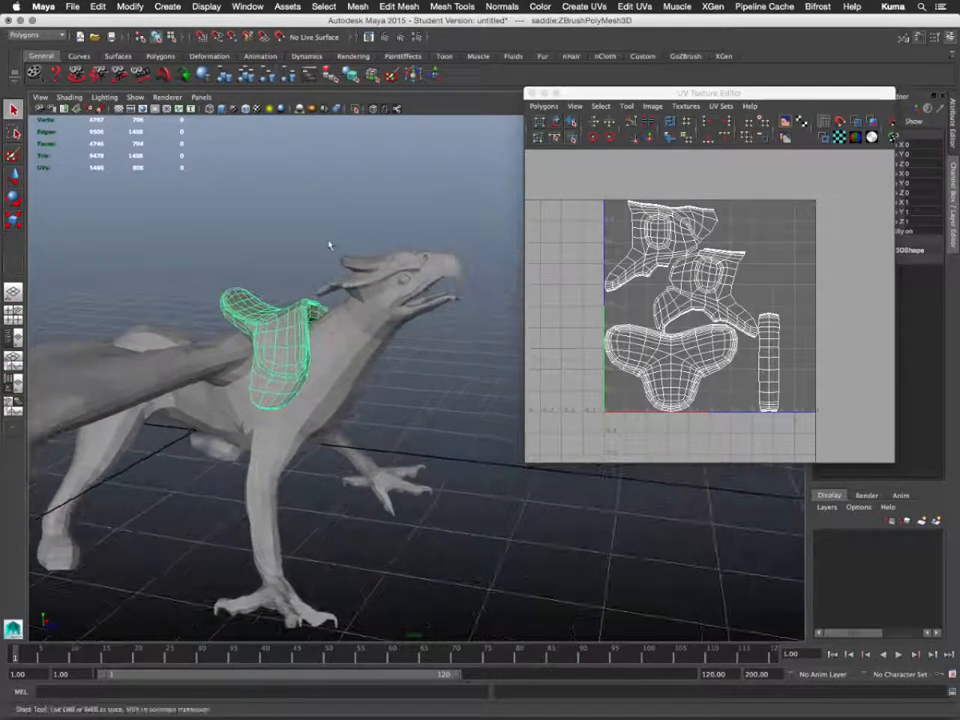
{"action": "left_click", "coordinate": [405, 284]}
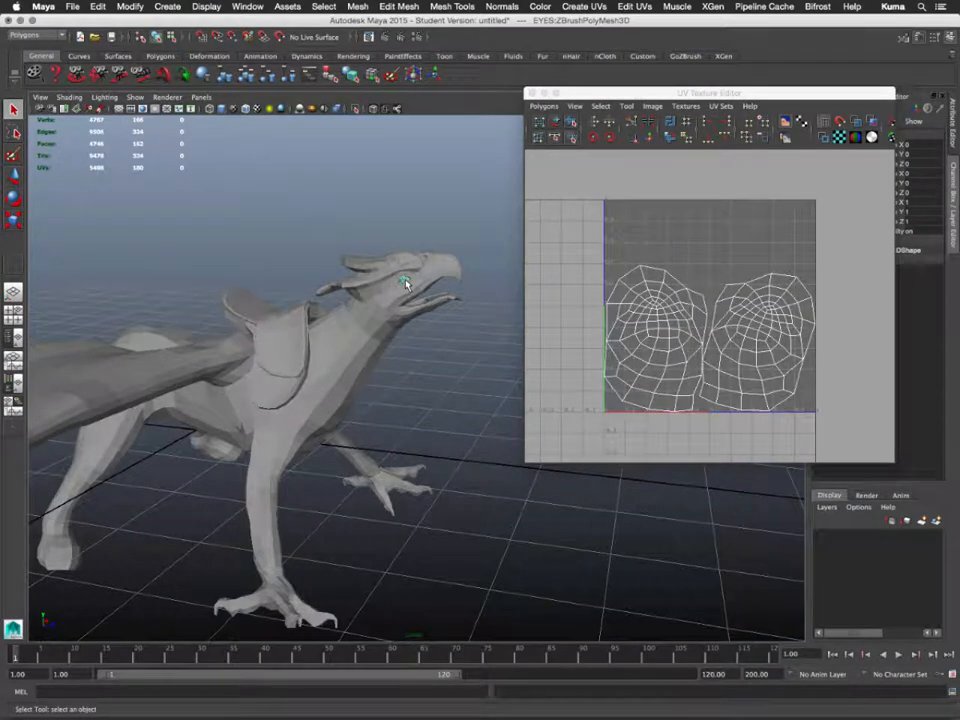
- Select the saddle mesh and maximize the UV Texture Editor so its full UV layout fits in view
{"action": "left_click", "coordinate": [274, 336]}
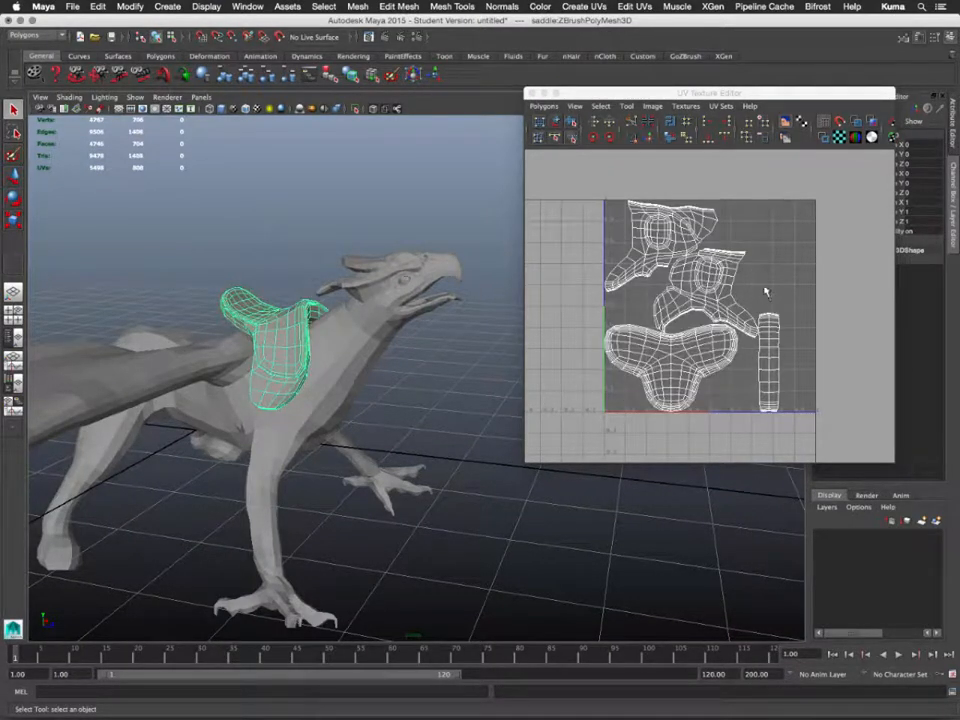
{"action": "mouse_move", "coordinate": [765, 291]}
{"action": "middle_mouse_down", "text": "alt"}
{"action": "mouse_move", "coordinate": [722, 291]}
{"action": "mouse_move", "coordinate": [776, 301]}
{"action": "middle_mouse_up", "text": "alt"}
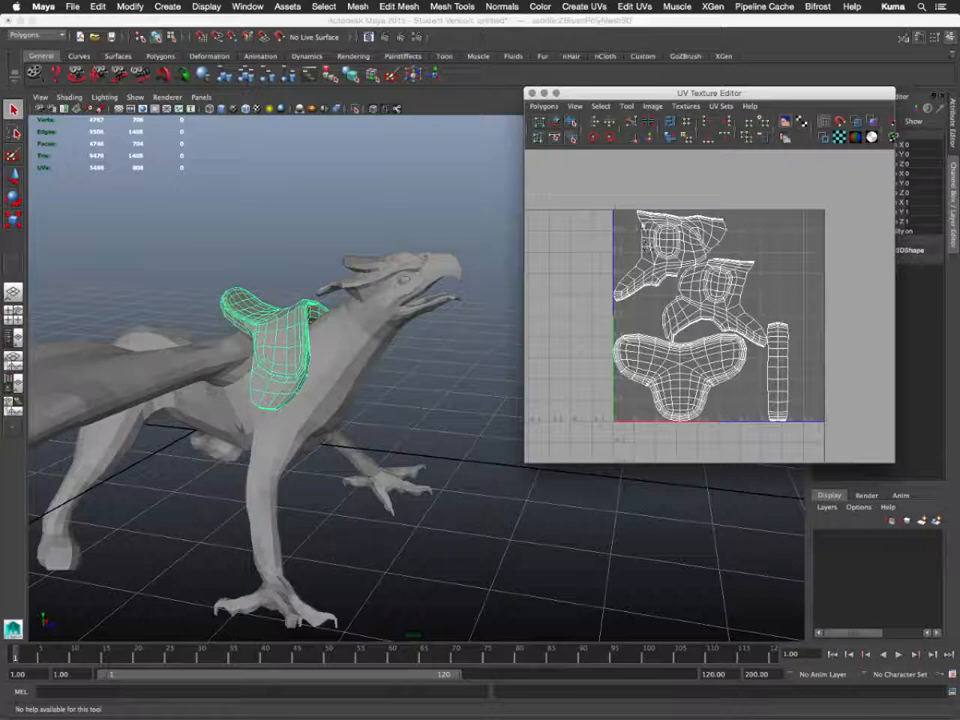
{"action": "left_click", "coordinate": [556, 93]}
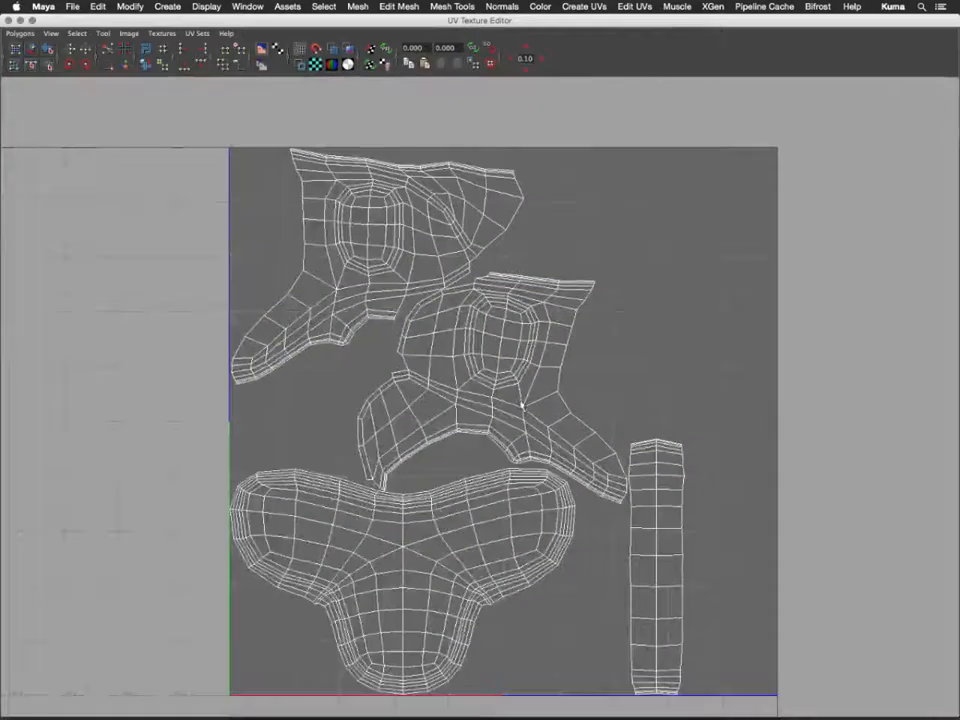
{"action": "scroll", "coordinate": [521, 405], "scroll_direction": "down", "scroll_amount": 1}
{"action": "scroll", "coordinate": [523, 383], "scroll_direction": "up", "scroll_amount": 2}
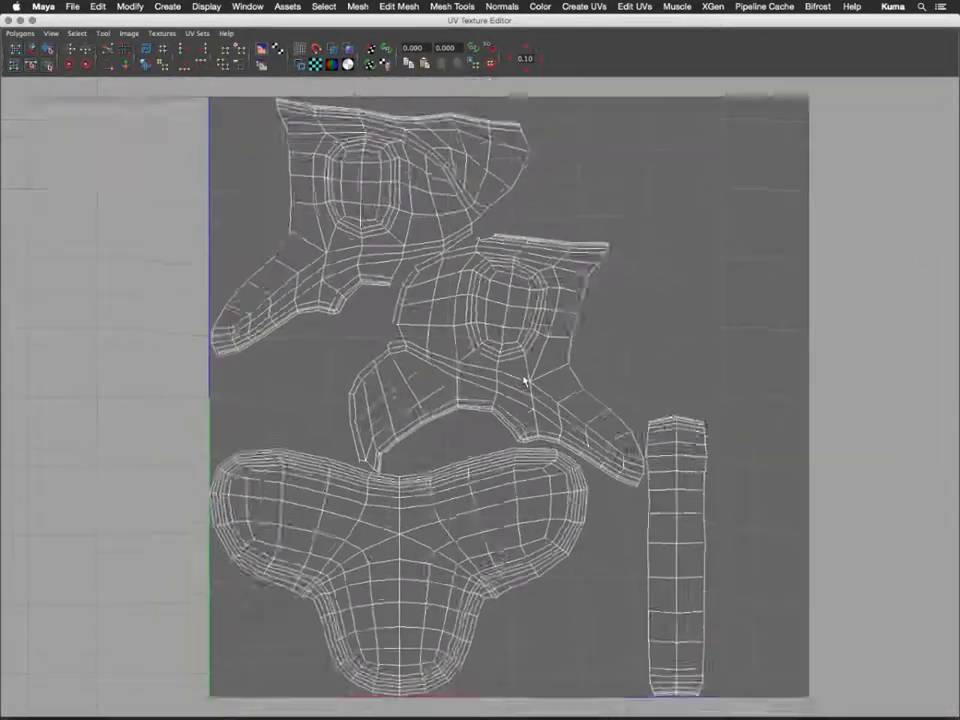
{"action": "scroll", "coordinate": [524, 381], "scroll_direction": "down", "scroll_amount": 3}
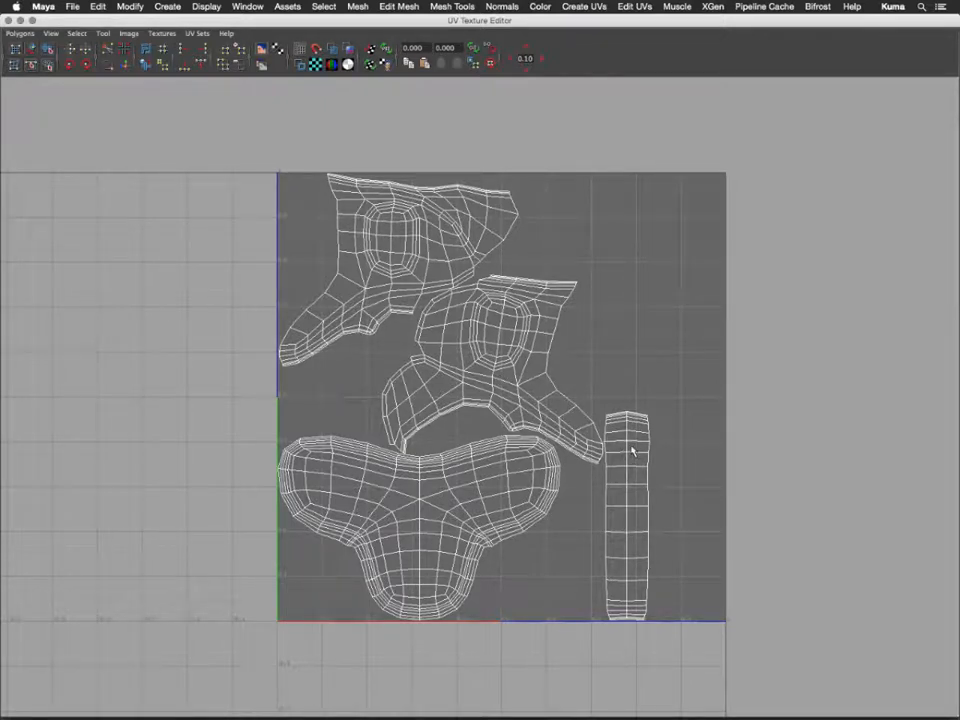
- Select the right half of the saddle's narrow strip by its edges and Move and Sew it onto the upper side-flap shell
{"action": "right_click_drag", "start_coordinate": [633, 448], "coordinate": [631, 426]}
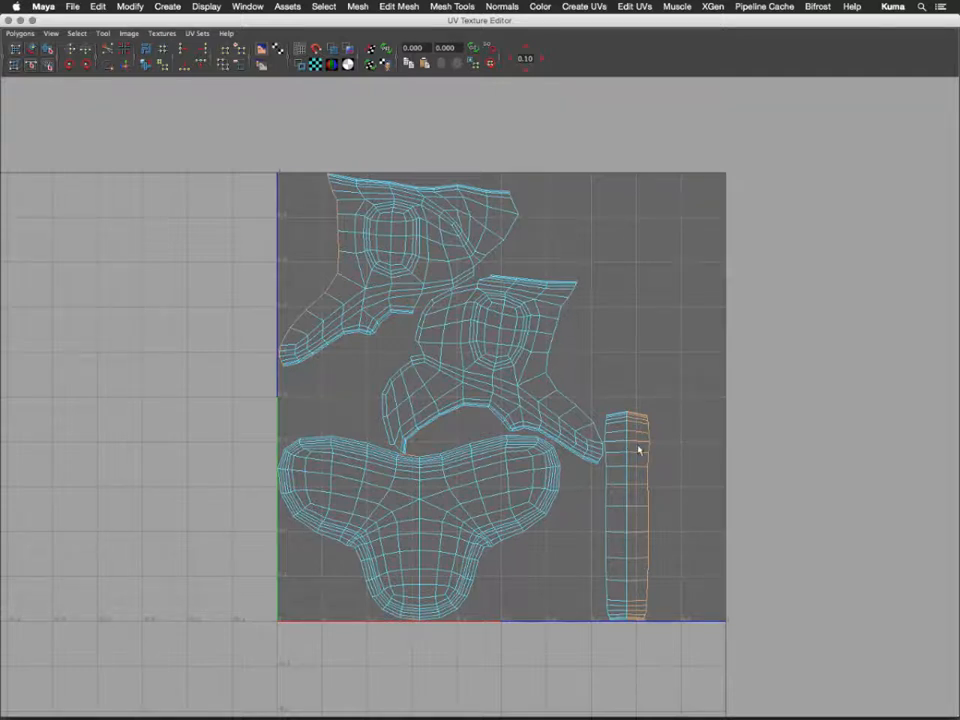
{"action": "right_click_drag", "start_coordinate": [640, 451], "coordinate": [632, 427]}
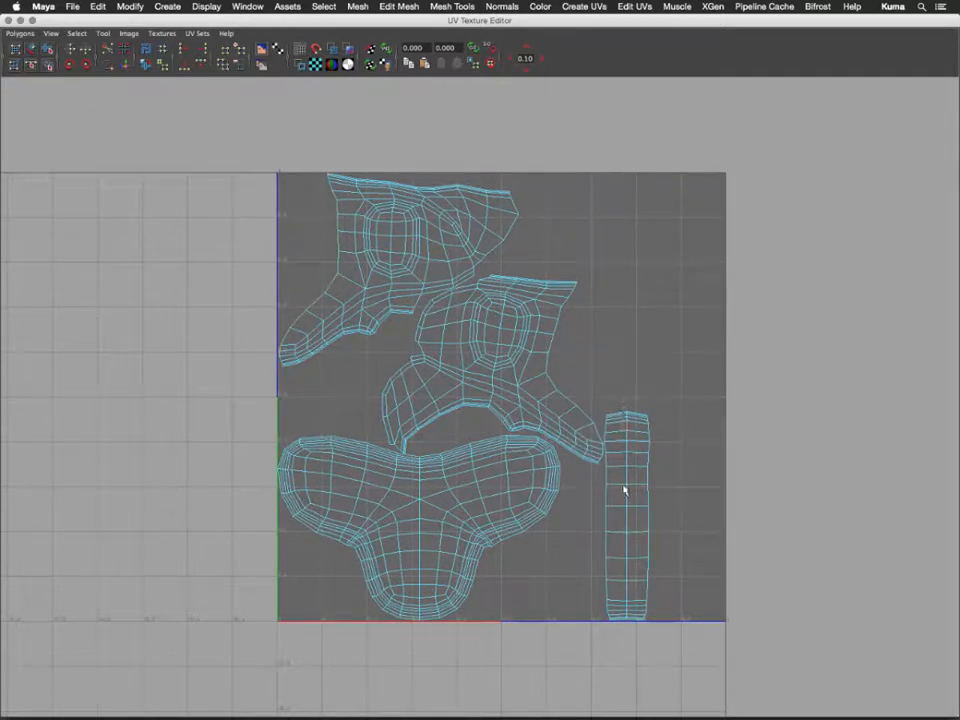
{"action": "left_click", "coordinate": [630, 630]}
{"action": "right_click_drag", "start_coordinate": [644, 446], "coordinate": [666, 426]}
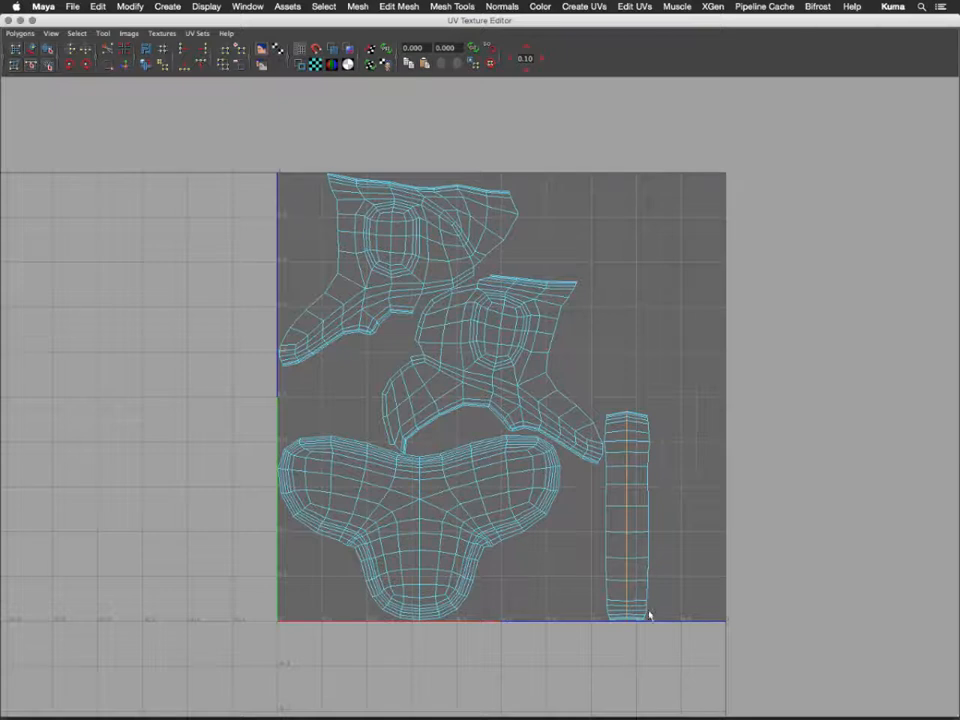
{"action": "key", "text": "Right"}
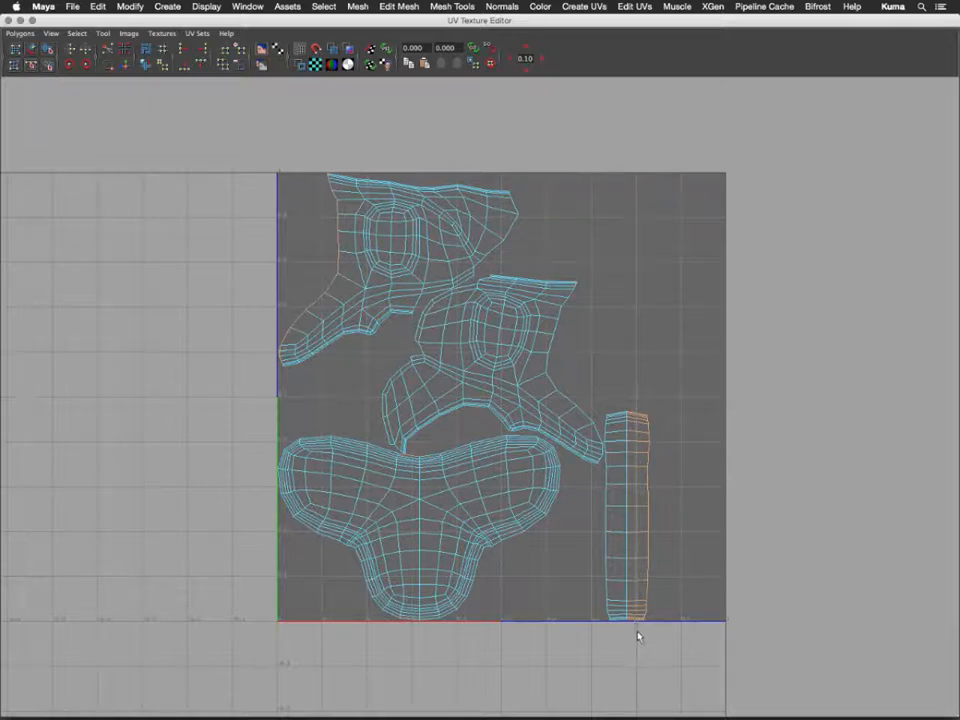
{"action": "left_click", "coordinate": [126, 64]}
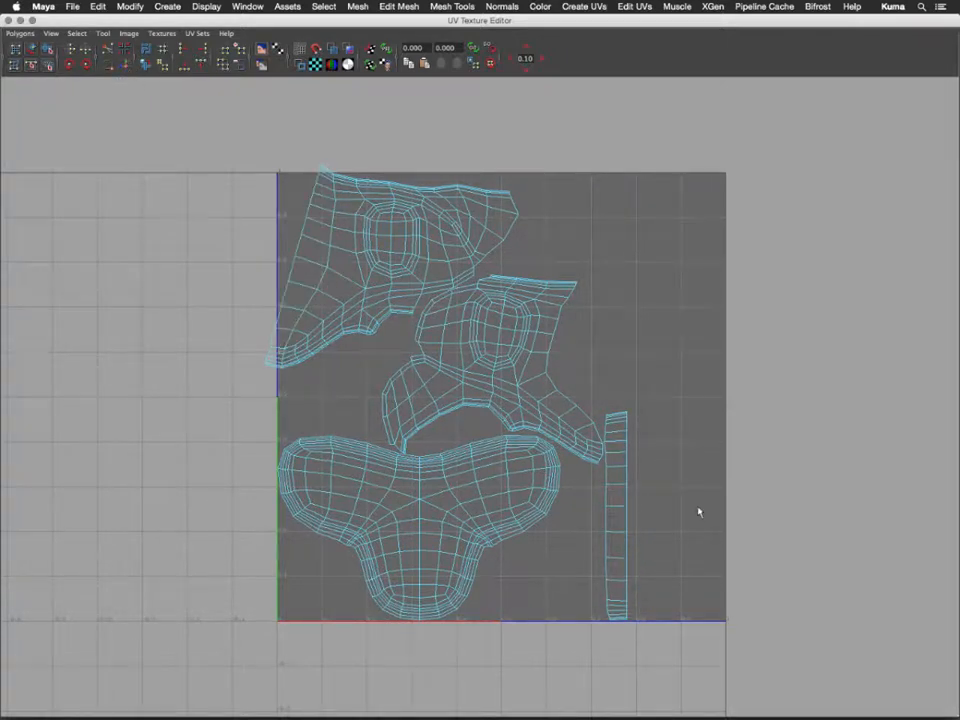
- Select all UVs of the remaining half-strip shell and move it away from the lower side-flap shell into empty UV space
{"action": "mouse_move", "coordinate": [626, 517]}
{"action": "right_mouse_down"}
{"action": "mouse_move", "coordinate": [649, 512]}
{"action": "mouse_move", "coordinate": [639, 508]}
{"action": "right_mouse_up"}
{"action": "left_click", "coordinate": [627, 512]}
{"action": "mouse_move", "coordinate": [628, 510]}
{"action": "right_mouse_down", "text": "ctrl"}
{"action": "mouse_move", "coordinate": [679, 494]}
{"action": "mouse_move", "coordinate": [645, 500]}
{"action": "right_mouse_up", "text": "ctrl"}
{"action": "key", "text": "w"}
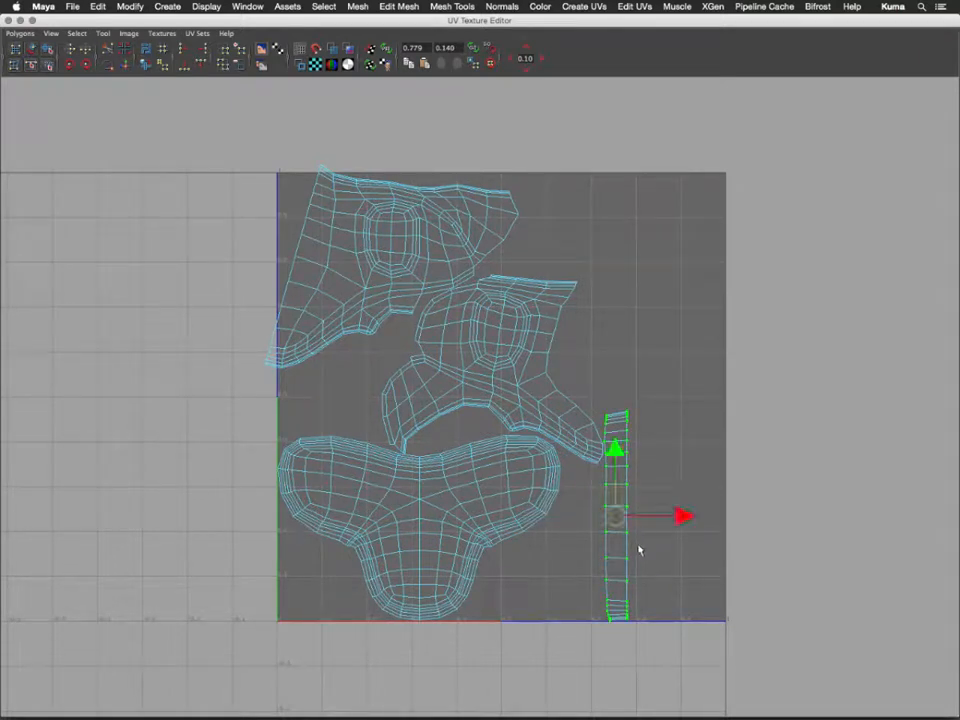
{"action": "middle_click_drag", "start_coordinate": [654, 551], "coordinate": [711, 537]}
- Select the remaining half-strip by its edges and Move and Sew it onto the lower side-flap shell
{"action": "right_click_drag", "start_coordinate": [649, 464], "coordinate": [651, 418]}
{"action": "left_click_drag", "start_coordinate": [642, 381], "coordinate": [672, 620]}
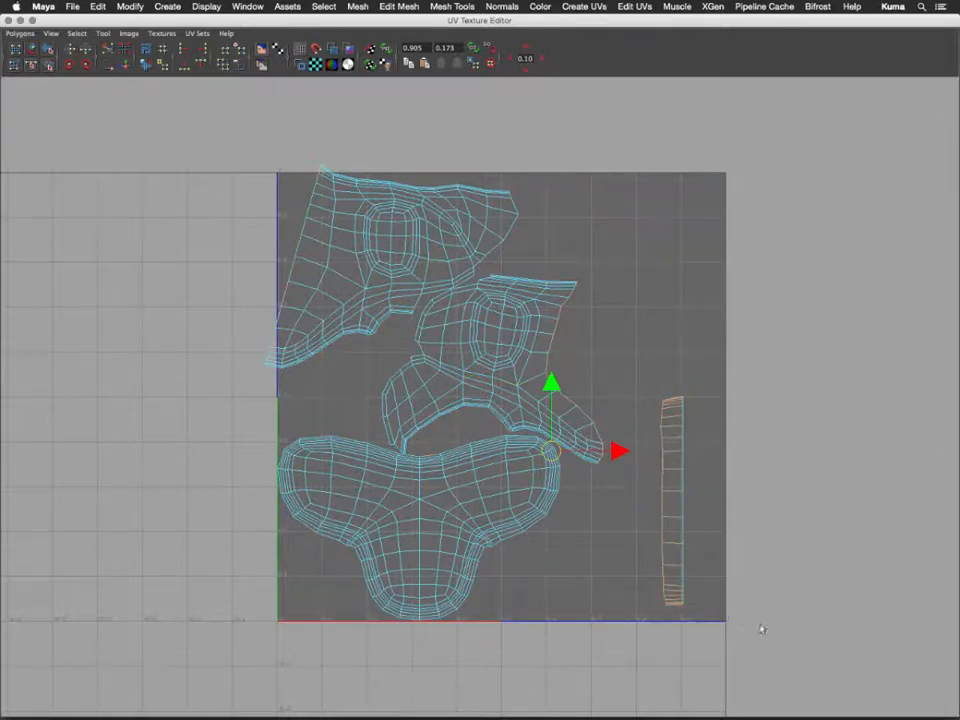
{"action": "left_click_drag", "start_coordinate": [703, 466], "coordinate": [673, 365], "text": "ctrl"}
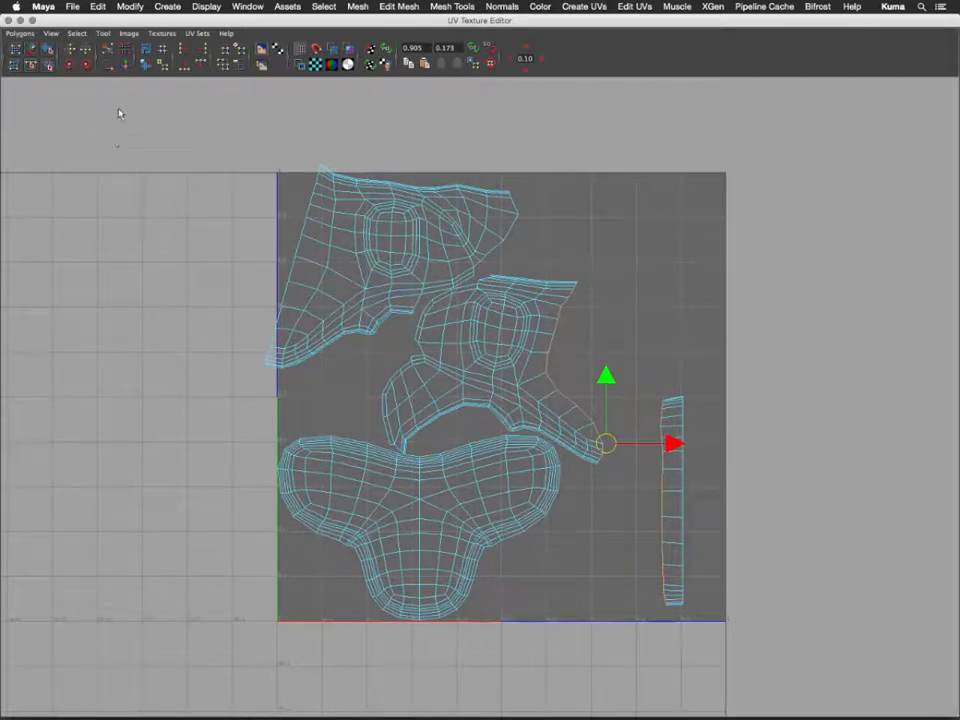
{"action": "left_click", "coordinate": [125, 64]}
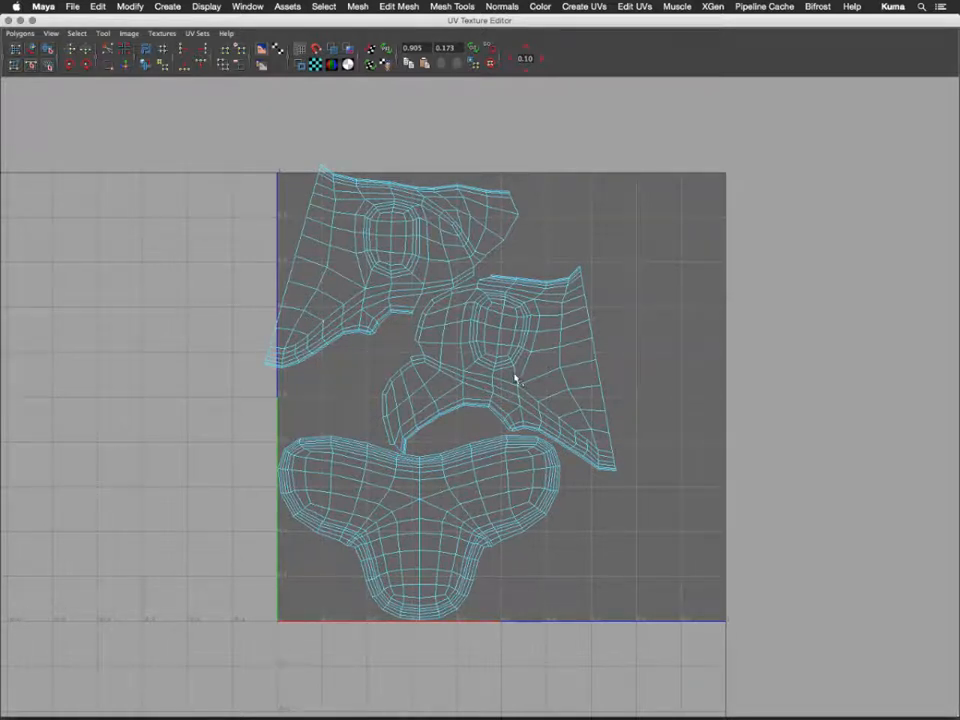
- Select all UVs of the lower side-flap shell and move it sideways, away from the other shells, partly beyond the right border of the UV square
{"action": "right_click", "coordinate": [547, 323]}
{"action": "right_click_drag", "start_coordinate": [571, 321], "coordinate": [571, 322]}
{"action": "left_click", "coordinate": [587, 310]}
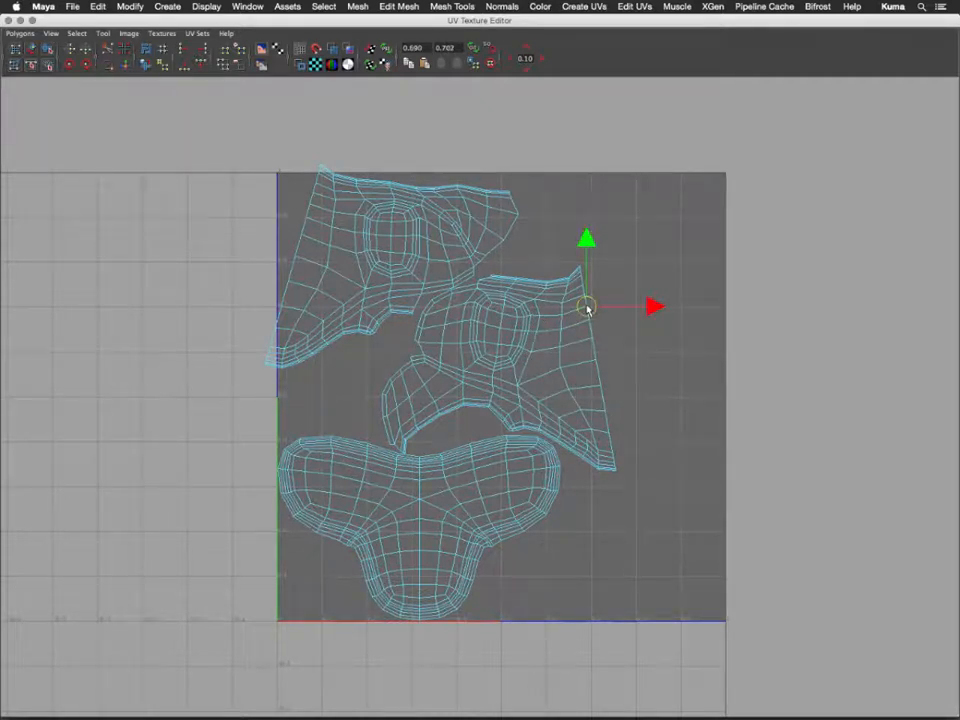
{"action": "right_click_drag", "start_coordinate": [587, 310], "coordinate": [587, 310], "text": "shift"}
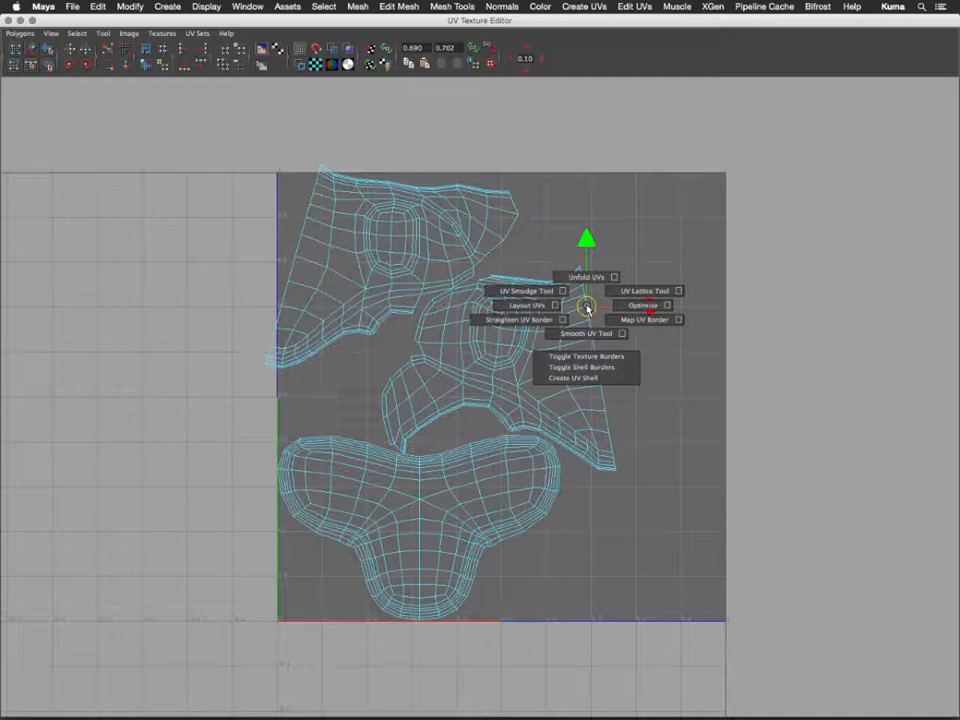
{"action": "right_click_drag", "start_coordinate": [587, 307], "coordinate": [632, 291], "text": "ctrl"}
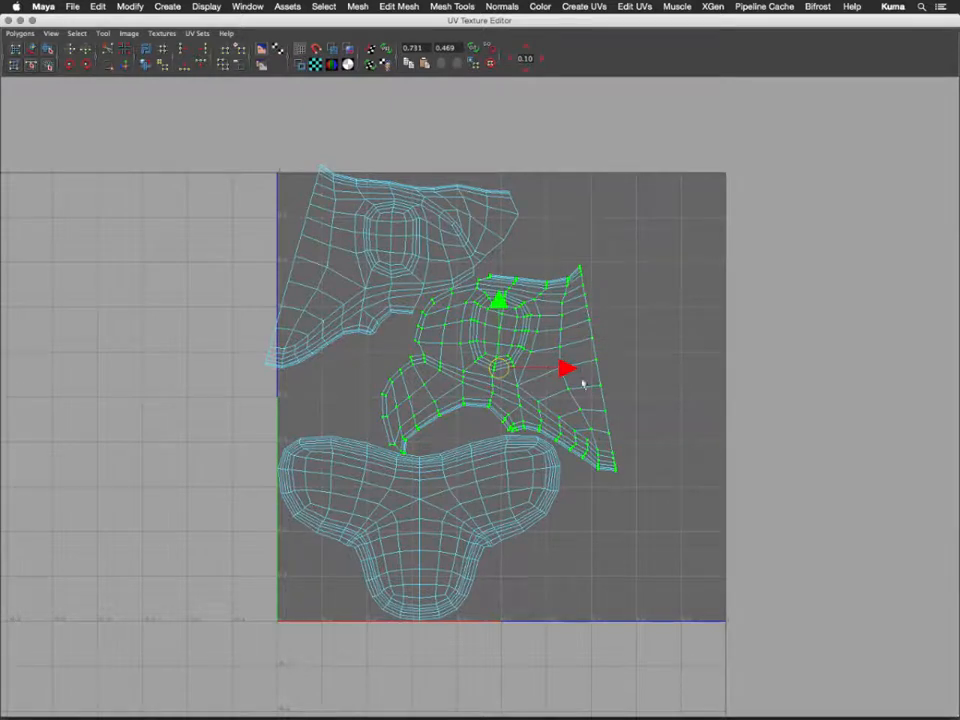
{"action": "middle_click_drag", "start_coordinate": [676, 384], "coordinate": [906, 371]}
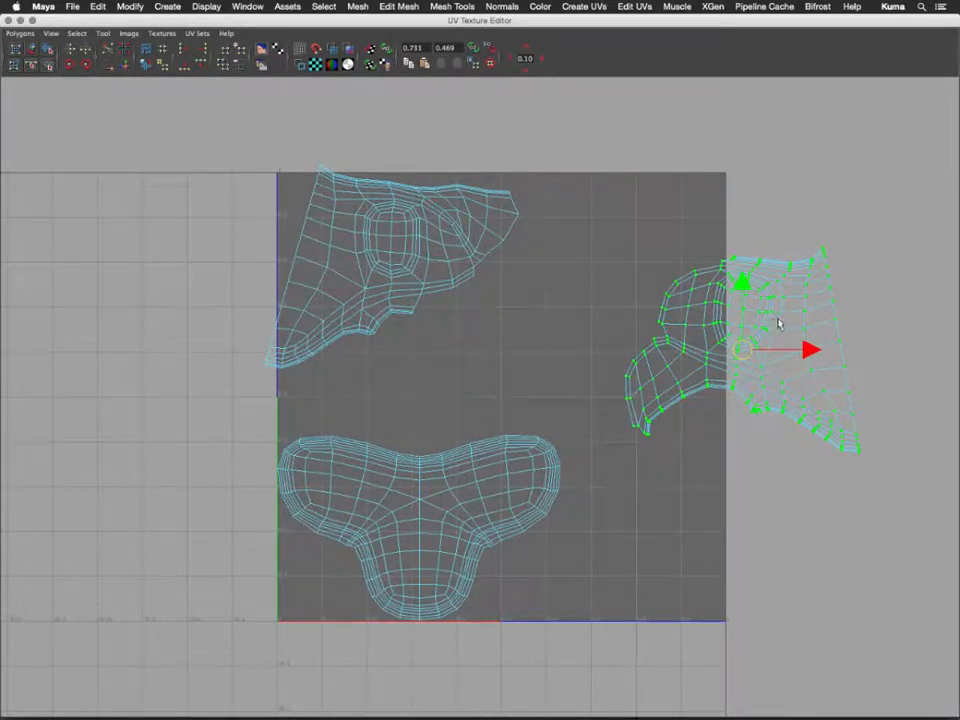
- Select only the interior UVs of the moved side-flap shell, excluding its border, and Relax them with the Smooth UV tool
{"action": "right_click_drag", "start_coordinate": [779, 322], "coordinate": [760, 314], "text": "ctrl"}
{"action": "left_click_drag", "start_coordinate": [591, 171], "coordinate": [910, 507], "text": "shift"}
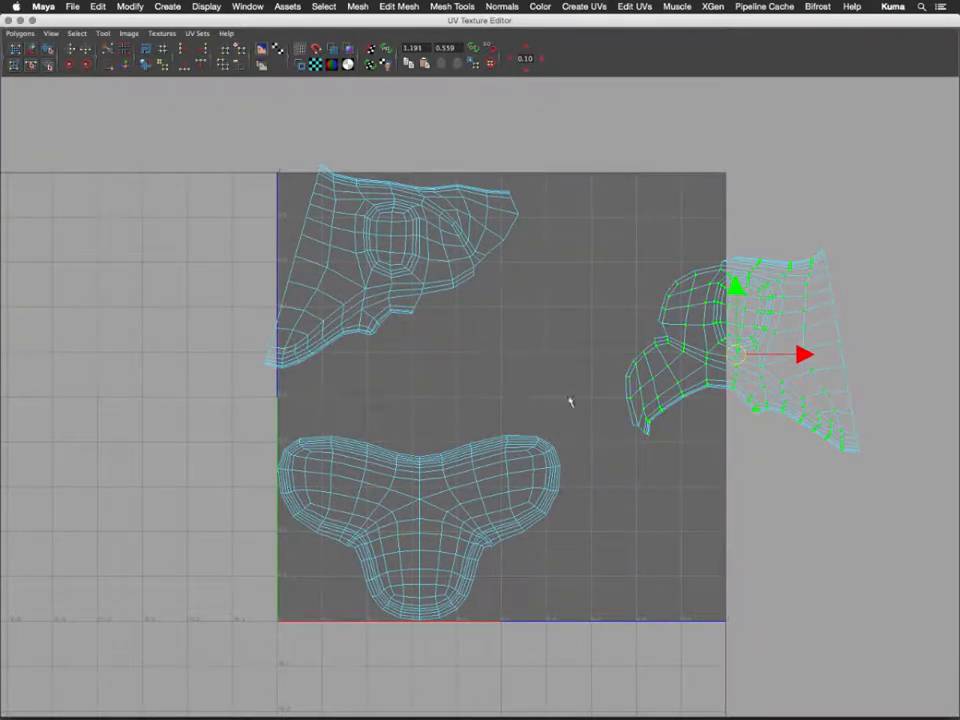
{"action": "left_click", "coordinate": [47, 49]}
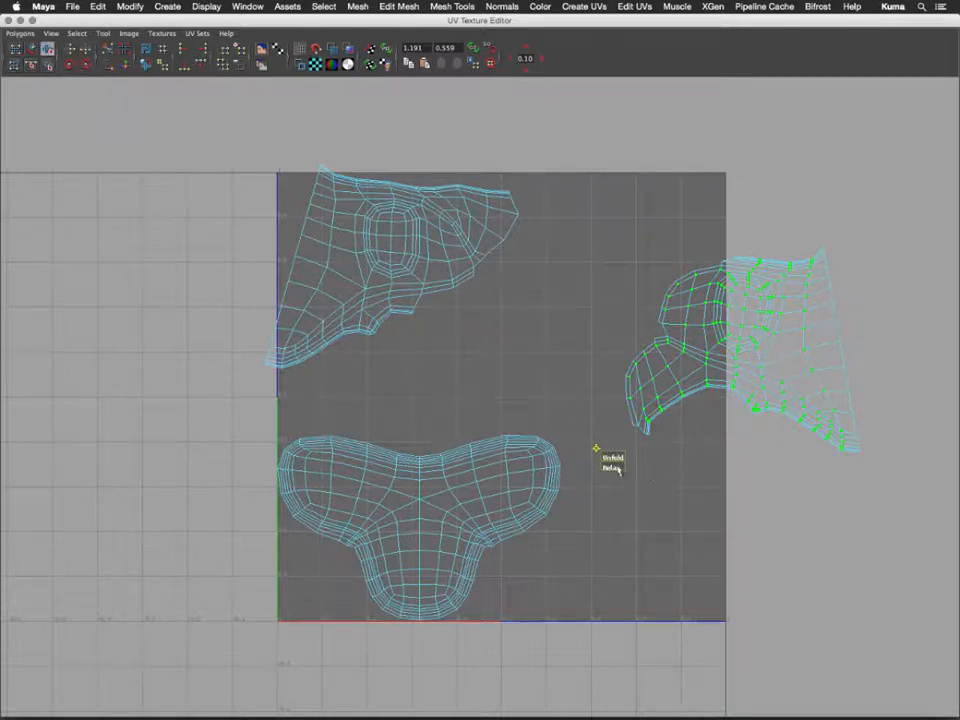
{"action": "left_click_drag", "start_coordinate": [611, 467], "coordinate": [818, 451]}
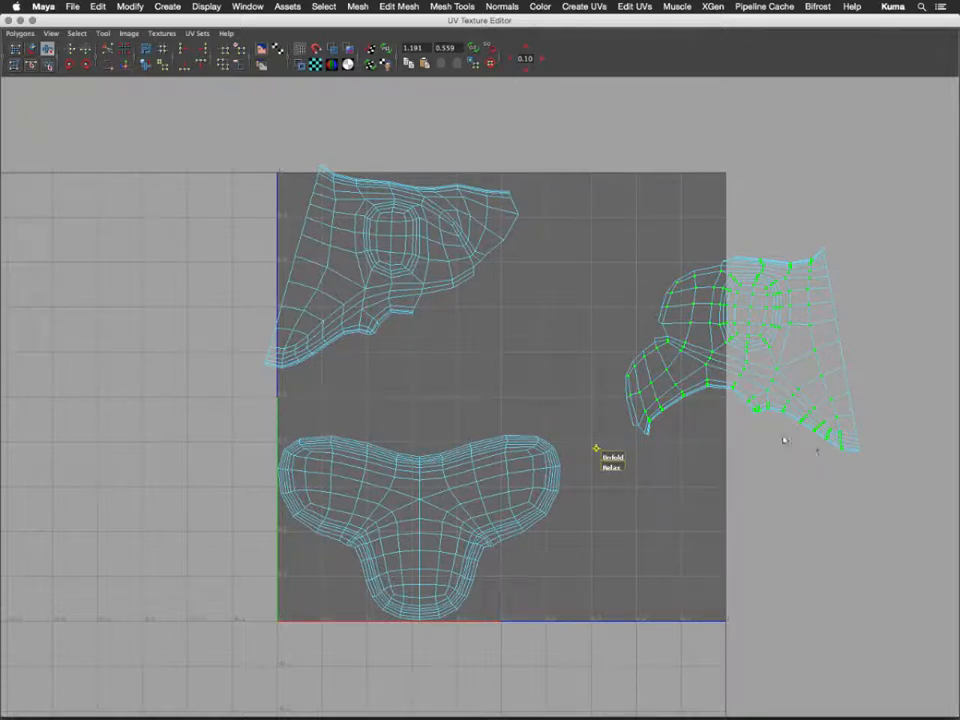
- Select the interior UVs of the upper side-flap shell, leaving out its shell border, and even them out with the Smooth UV tool
{"action": "left_click", "coordinate": [366, 203]}
{"action": "right_click", "coordinate": [366, 203], "text": "shift"}
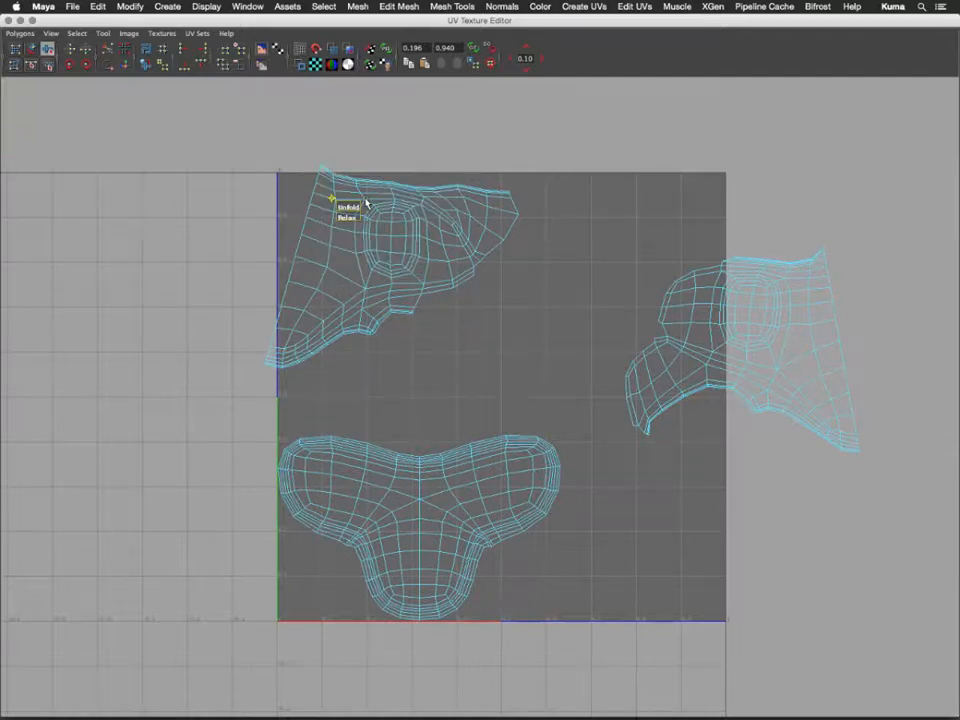
{"action": "key", "text": "q"}
{"action": "right_click", "coordinate": [366, 203], "text": "shift"}
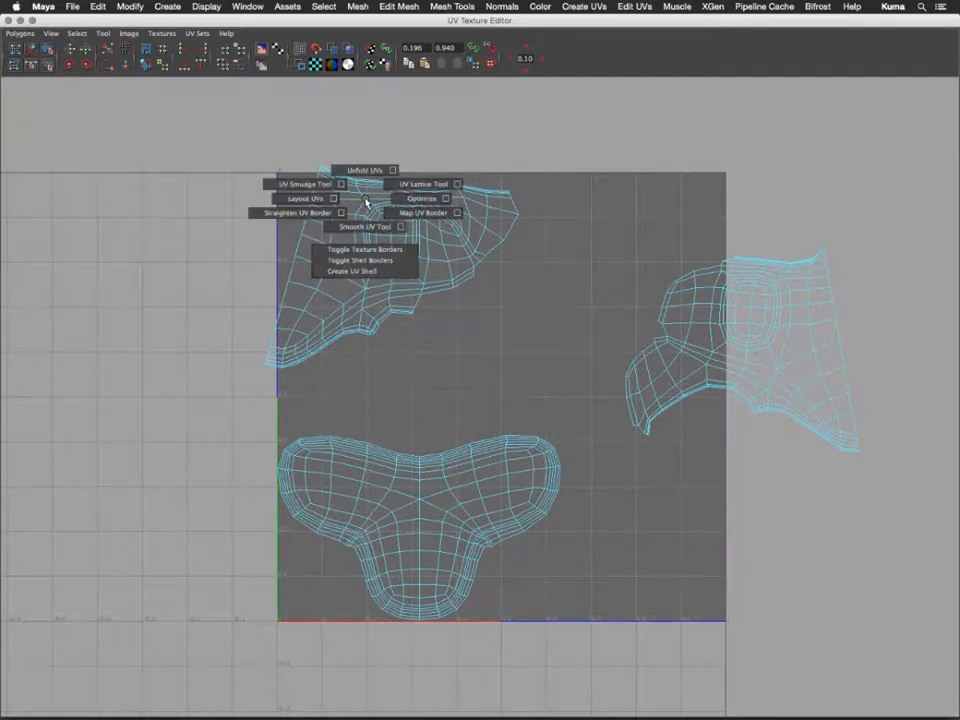
{"action": "right_click", "coordinate": [366, 203], "text": "ctrl"}
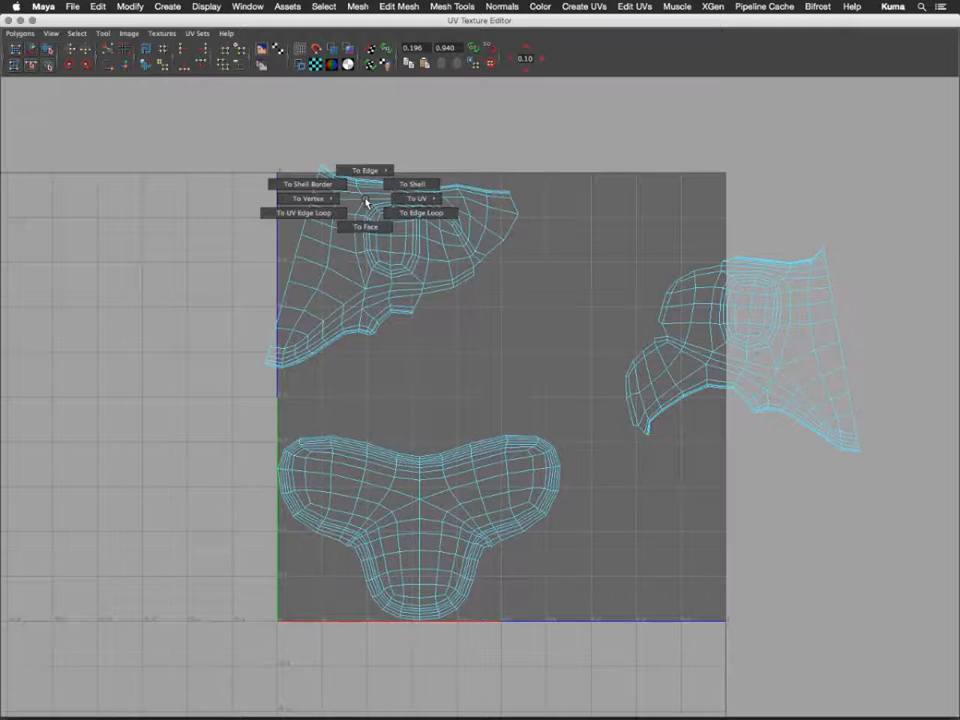
{"action": "right_click_drag", "start_coordinate": [366, 203], "coordinate": [310, 186], "text": "ctrl"}
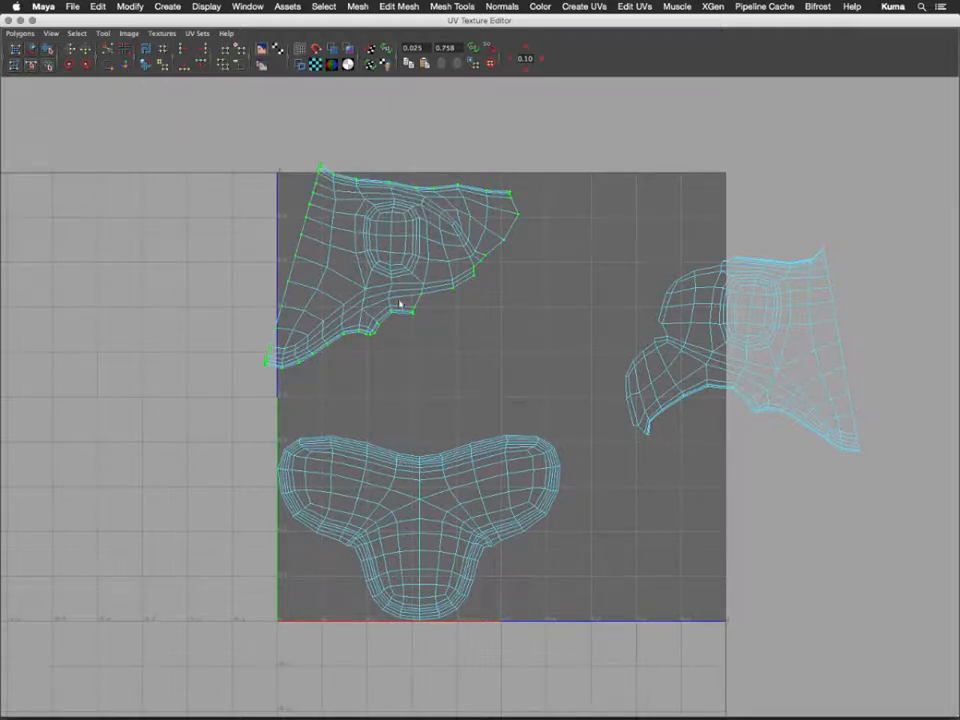
{"action": "left_click_drag", "start_coordinate": [183, 121], "coordinate": [551, 397], "text": "shift"}
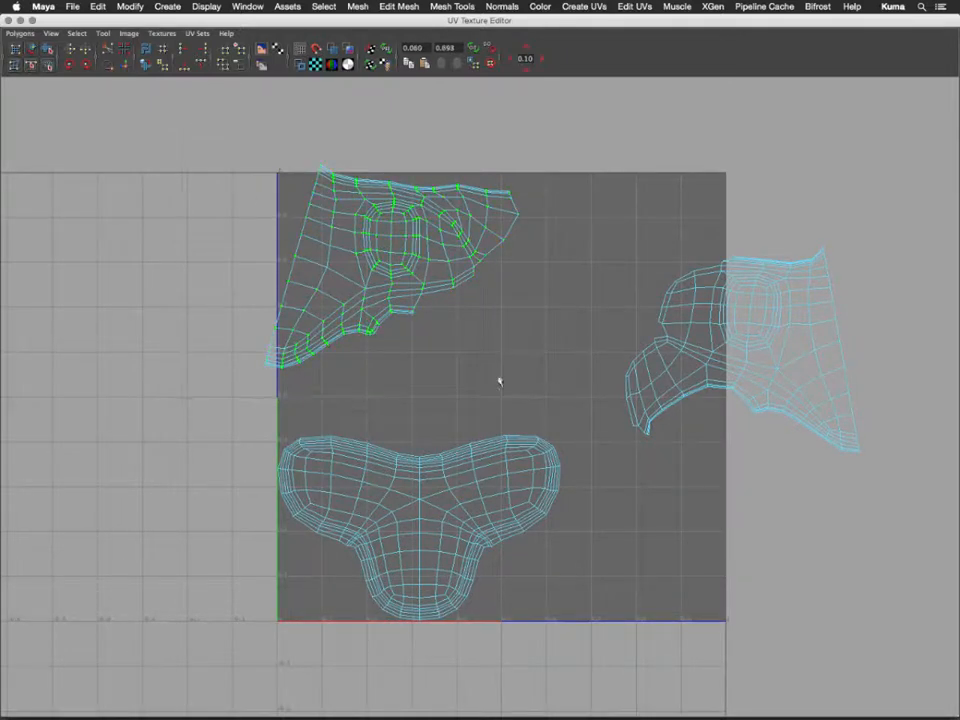
{"action": "left_click", "coordinate": [47, 48]}
{"action": "left_click_drag", "start_coordinate": [267, 391], "coordinate": [514, 373]}
{"action": "key", "text": "q"}
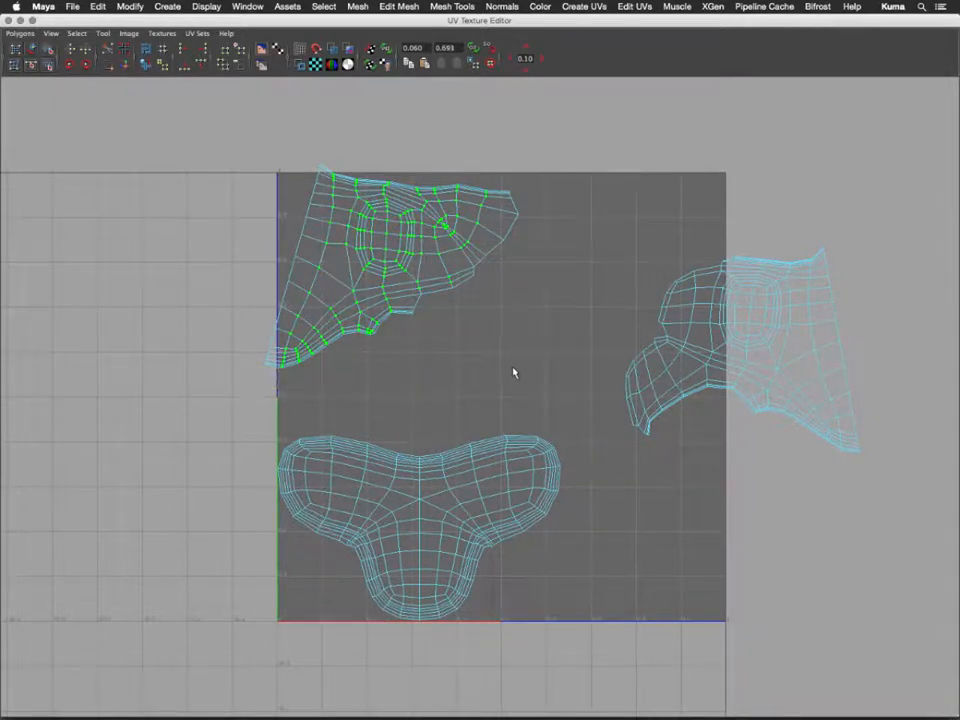
- Clear the UV selection and turn on shaded display for the UV shells
{"action": "right_click_drag", "start_coordinate": [405, 217], "coordinate": [461, 214]}
{"action": "left_click", "coordinate": [568, 229]}
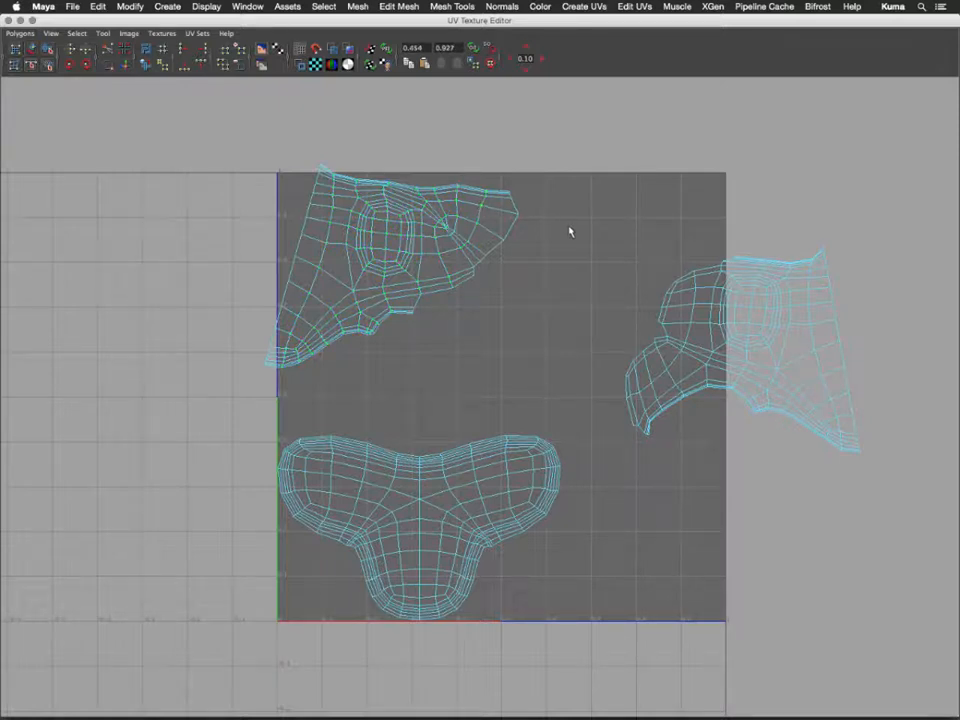
{"action": "left_click", "coordinate": [333, 51]}
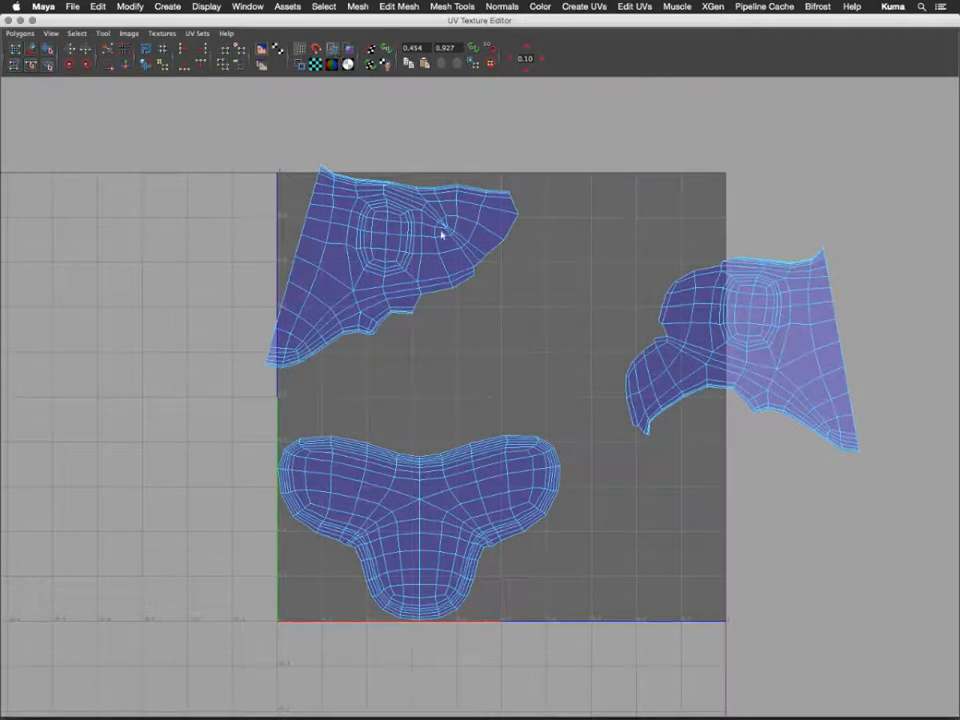
- Inspect the shaded upper side-flap shell and the three-lobed seat shell up close for overlapping or distorted UVs
{"action": "scroll", "coordinate": [486, 304], "scroll_direction": "down", "scroll_amount": 2}
{"action": "scroll", "coordinate": [486, 302], "scroll_direction": "up", "scroll_amount": 5}
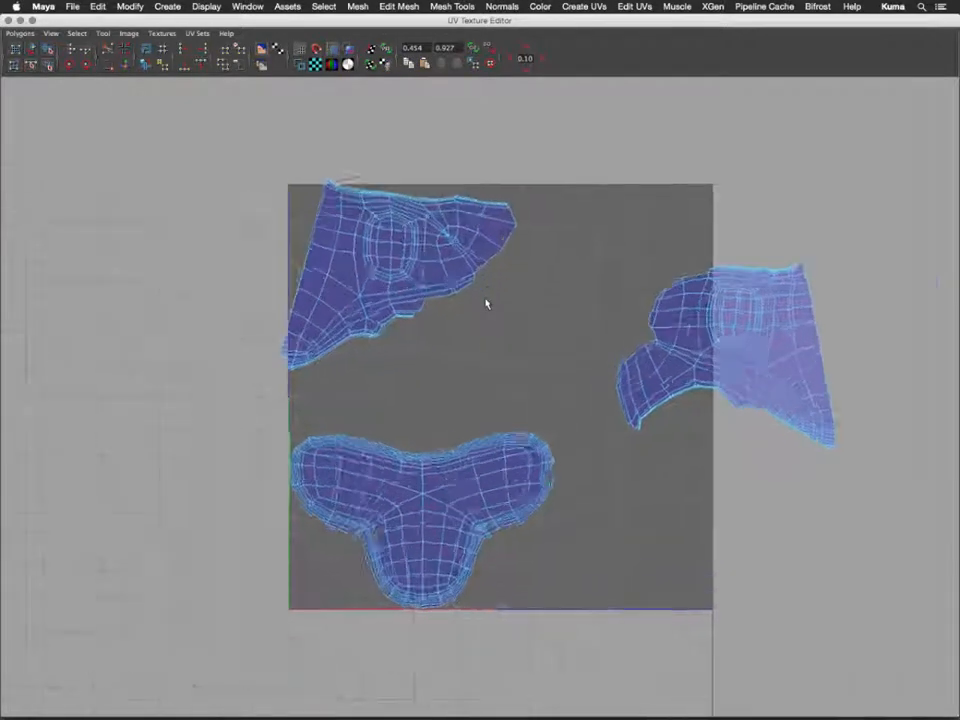
{"action": "middle_click_drag", "start_coordinate": [433, 306], "coordinate": [549, 476], "text": "alt"}
{"action": "scroll", "coordinate": [510, 380], "scroll_direction": "up", "scroll_amount": 3}
{"action": "scroll", "coordinate": [510, 376], "scroll_direction": "up", "scroll_amount": 3}
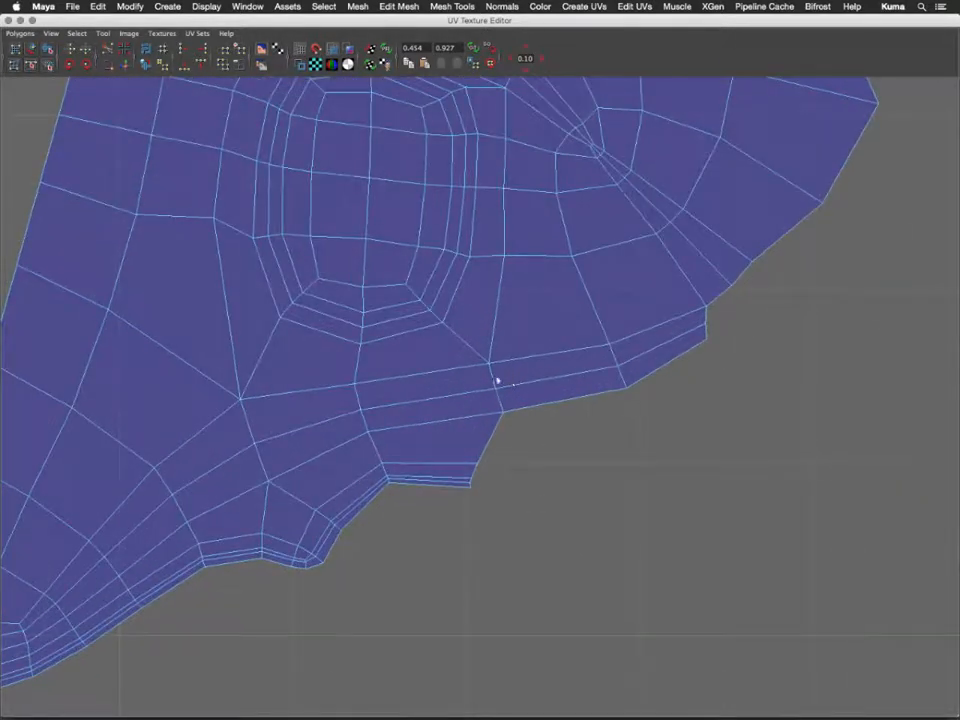
{"action": "middle_click_drag", "start_coordinate": [484, 356], "coordinate": [542, 219], "text": "alt"}
{"action": "scroll", "coordinate": [384, 354], "scroll_direction": "down", "scroll_amount": 5}
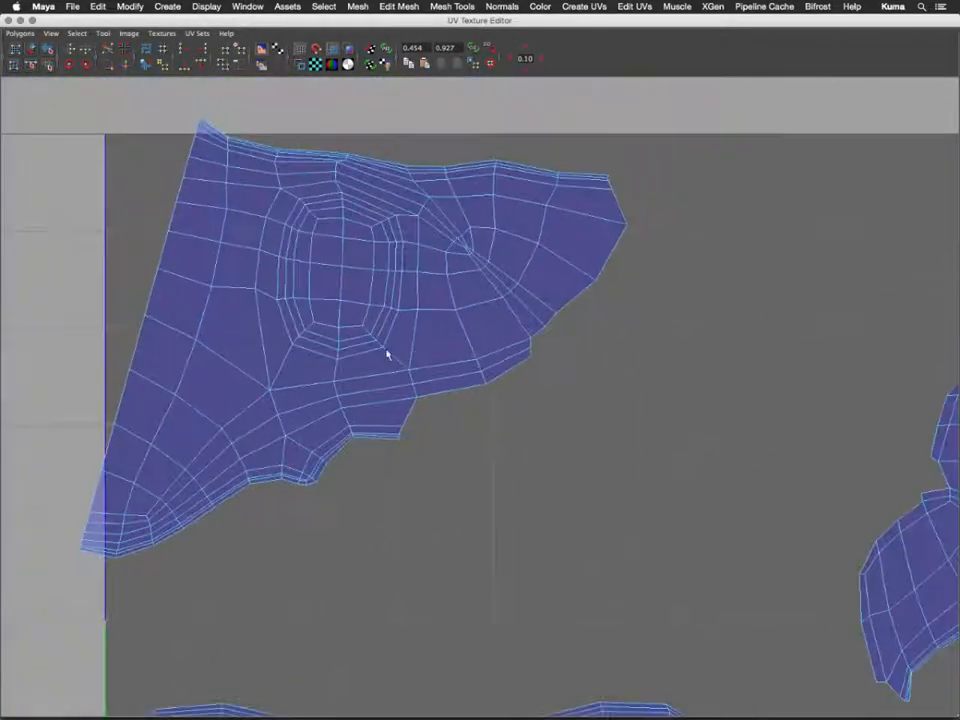
{"action": "scroll", "coordinate": [573, 414], "scroll_direction": "up", "scroll_amount": 3}
{"action": "middle_click_drag", "start_coordinate": [573, 414], "coordinate": [726, 147], "text": "alt"}
{"action": "middle_click_drag", "start_coordinate": [265, 470], "coordinate": [583, 377], "text": "alt"}
{"action": "scroll", "coordinate": [583, 377], "scroll_direction": "up", "scroll_amount": 3}
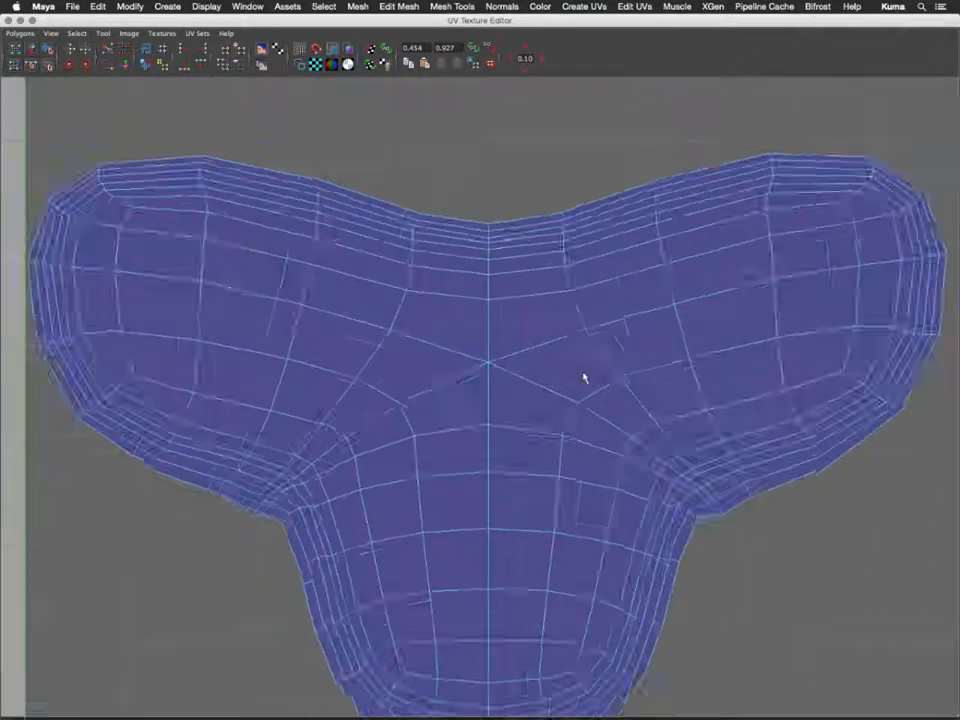
{"action": "scroll", "coordinate": [583, 377], "scroll_direction": "down", "scroll_amount": 6}
{"action": "scroll", "coordinate": [536, 285], "scroll_direction": "down", "scroll_amount": 1}
{"action": "middle_click_drag", "start_coordinate": [536, 285], "coordinate": [444, 399], "text": "alt"}
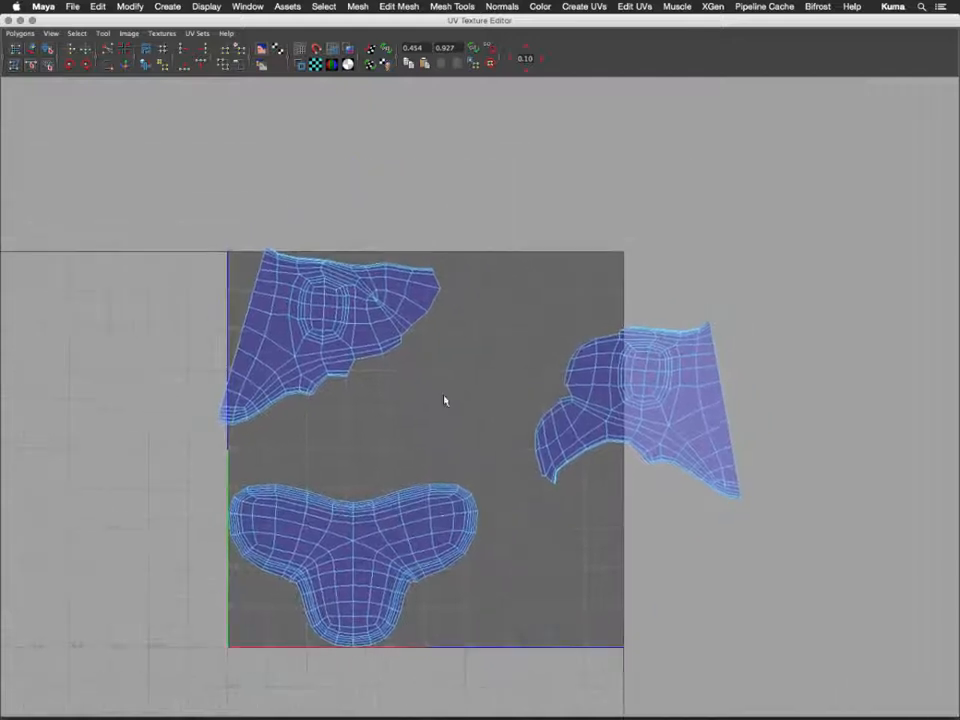
- Select all of the saddle's UVs and move the UV Texture Editor aside to expose the creature in the viewport
{"action": "right_click_drag", "start_coordinate": [632, 400], "coordinate": [692, 401]}
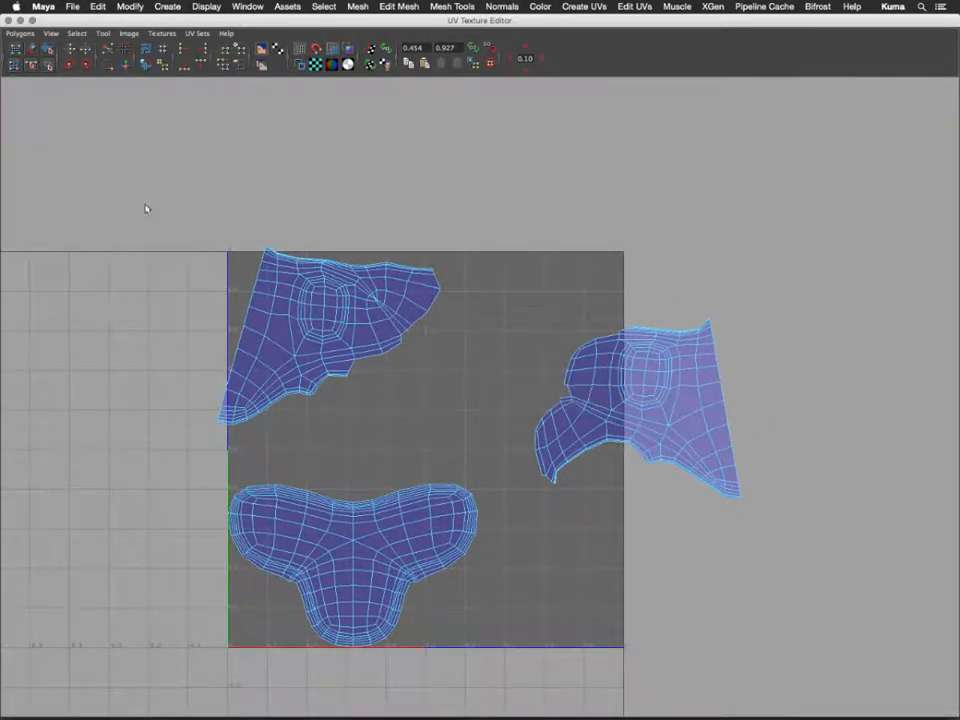
{"action": "left_click_drag", "start_coordinate": [580, 578], "coordinate": [793, 666]}
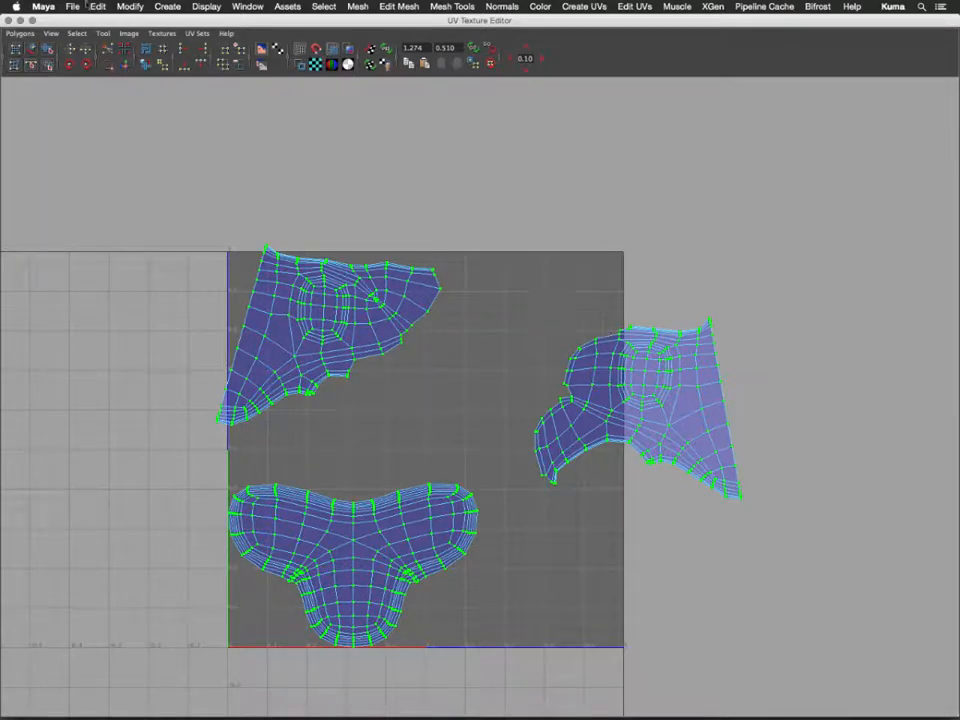
{"action": "left_click_drag", "start_coordinate": [66, 20], "coordinate": [561, 489]}
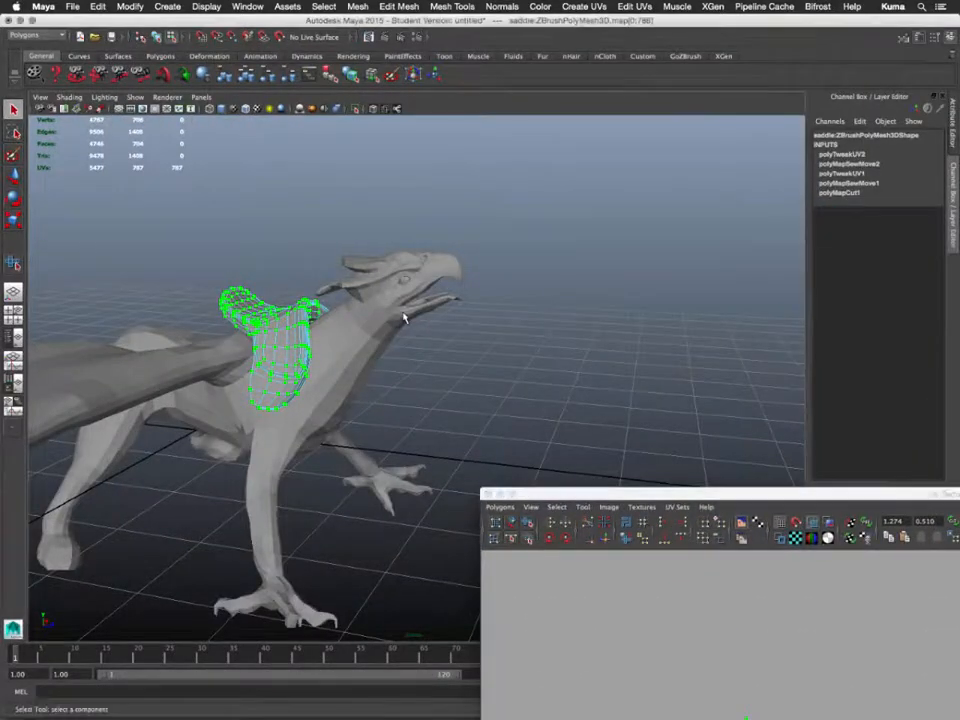
- Return to object selection, select the eyes mesh in the creature's head and bring its UV layout into view
{"action": "scroll", "coordinate": [510, 383], "scroll_direction": "up", "scroll_amount": 5}
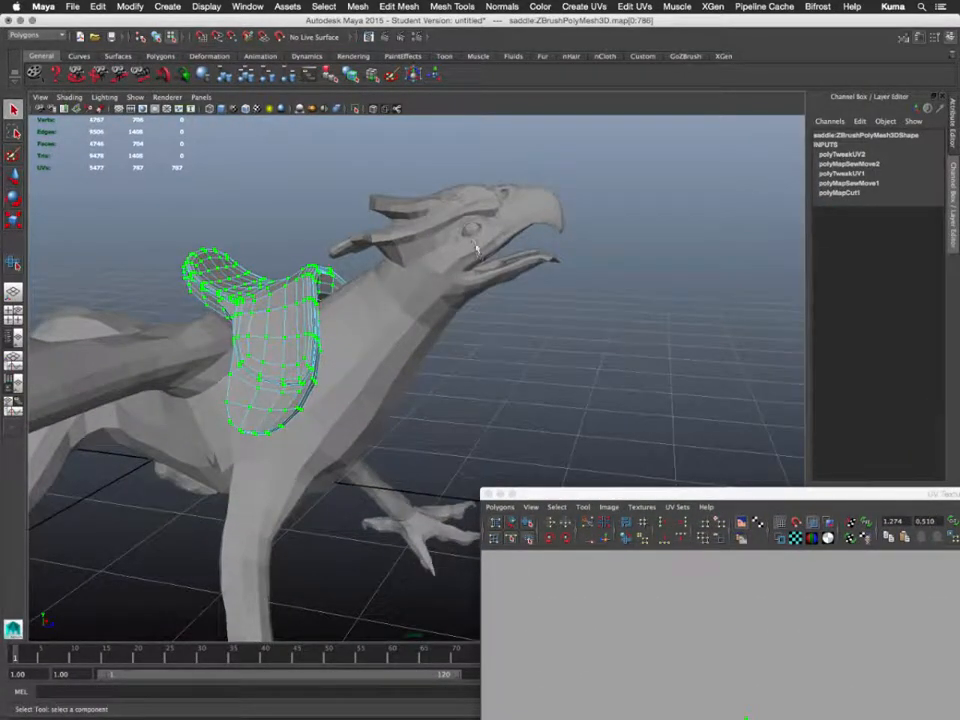
{"action": "left_click", "coordinate": [473, 236]}
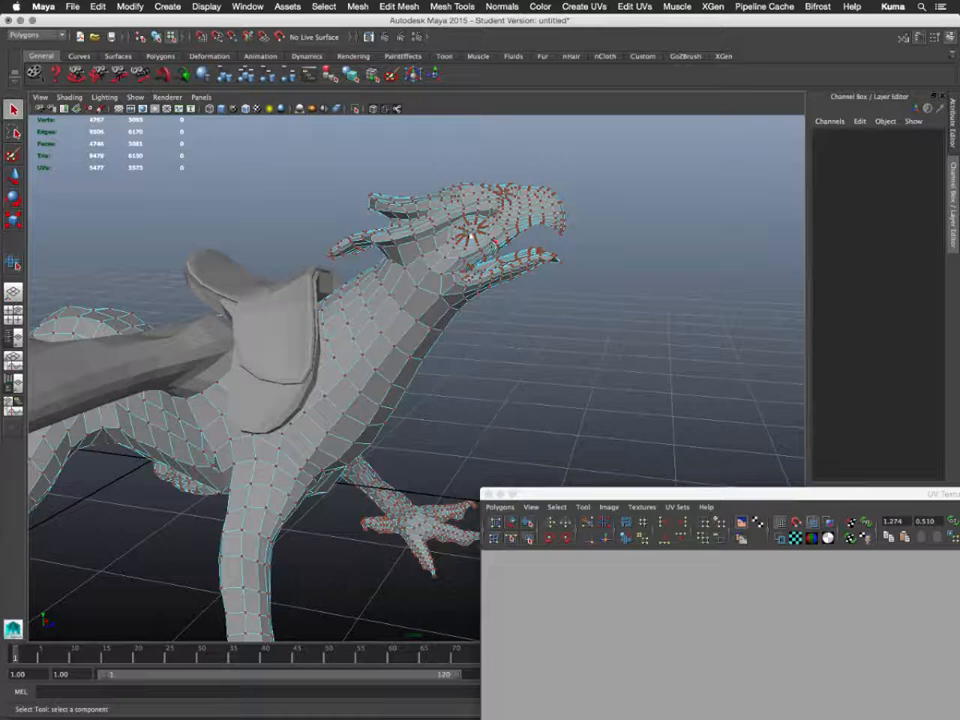
{"action": "right_click_drag", "start_coordinate": [470, 236], "coordinate": [358, 176]}
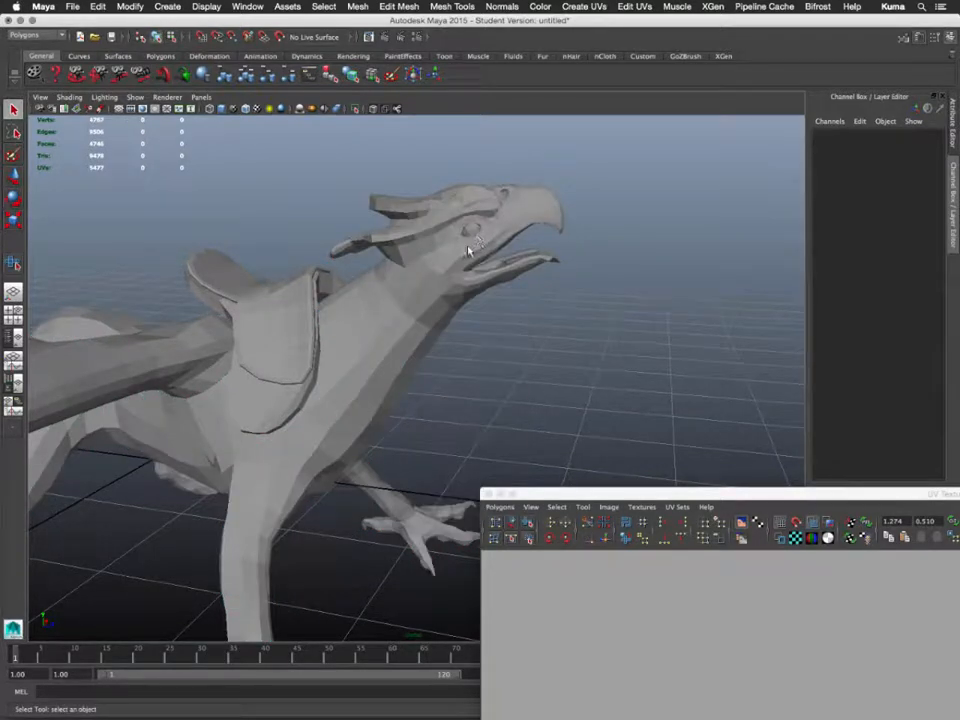
{"action": "left_click", "coordinate": [475, 236]}
{"action": "left_click_drag", "start_coordinate": [591, 379], "coordinate": [485, 393], "text": "alt"}
{"action": "left_click_drag", "start_coordinate": [654, 499], "coordinate": [262, 147]}
{"action": "middle_click_drag", "start_coordinate": [458, 508], "coordinate": [457, 376], "text": "alt"}
- Select edges along the upper border of the left eye shell and check where they lie on the creature's head
{"action": "right_click_drag", "start_coordinate": [457, 376], "coordinate": [471, 321]}
{"action": "left_click", "coordinate": [498, 362]}
{"action": "left_click", "coordinate": [518, 366]}
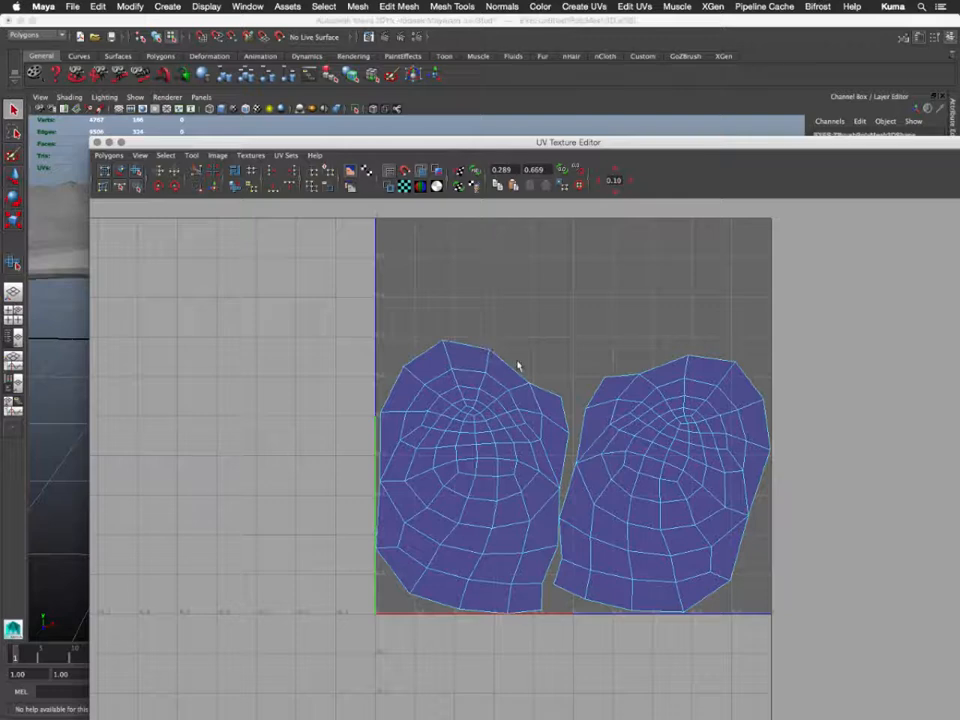
{"action": "left_click_drag", "start_coordinate": [370, 143], "coordinate": [589, 520]}
{"action": "left_click_drag", "start_coordinate": [382, 256], "coordinate": [473, 253], "text": "alt"}
{"action": "right_click_drag", "start_coordinate": [473, 253], "coordinate": [588, 364], "text": "alt"}
{"action": "middle_click_drag", "start_coordinate": [548, 276], "coordinate": [475, 415], "text": "alt"}
{"action": "left_click_drag", "start_coordinate": [482, 301], "coordinate": [456, 339], "text": "alt"}
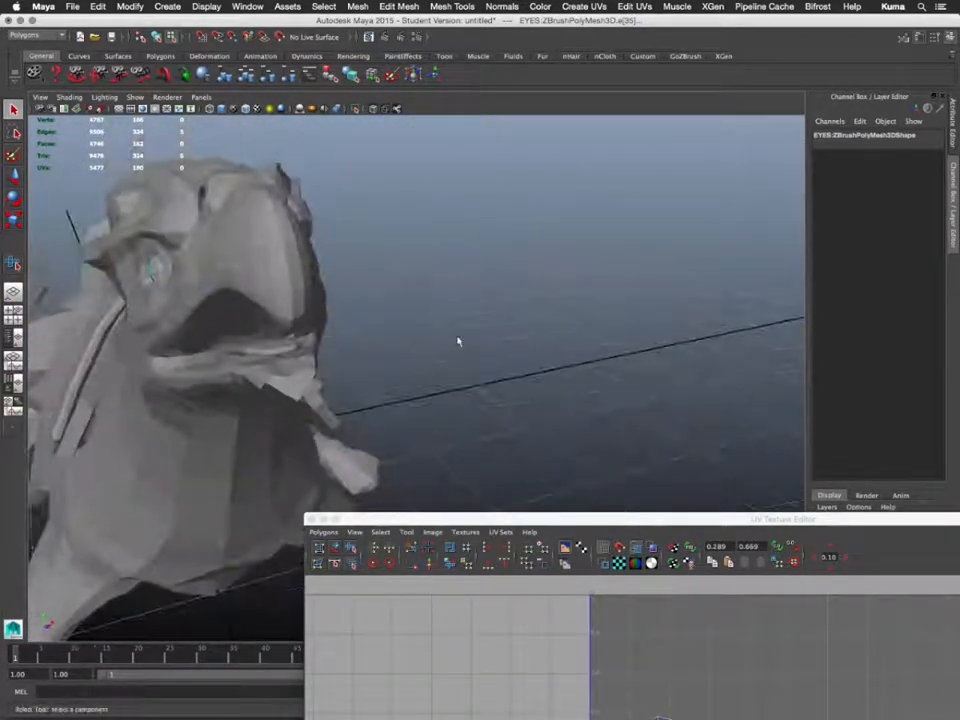
- Select the edges around the left eye shell's border, check their location on the model's eye and return to the UV layout
{"action": "left_click_drag", "start_coordinate": [561, 521], "coordinate": [358, 112]}
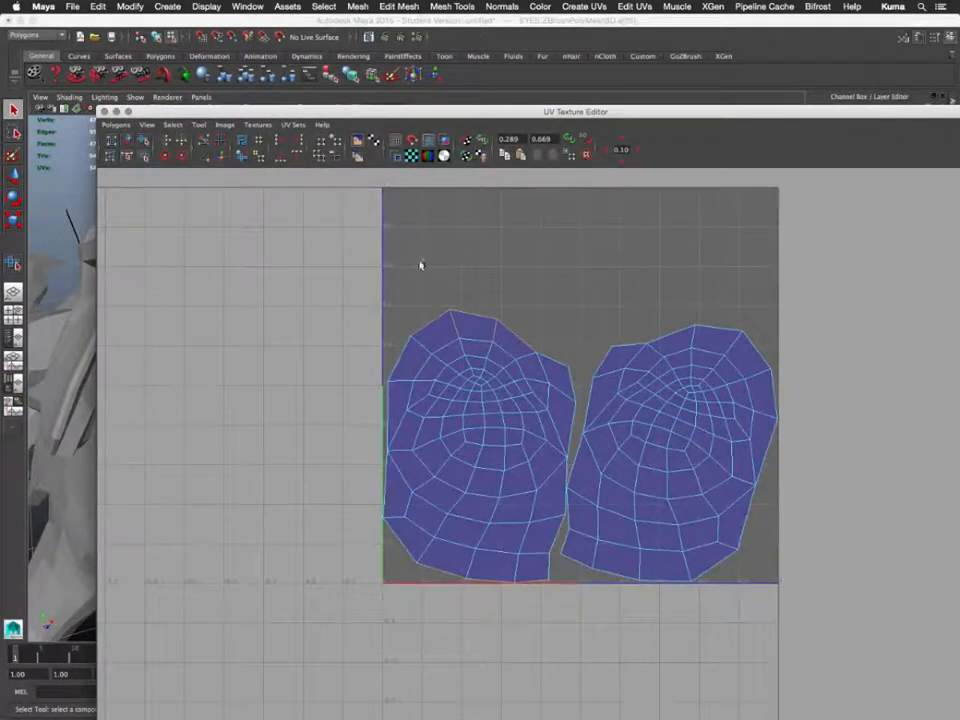
{"action": "right_click_drag", "start_coordinate": [491, 355], "coordinate": [536, 277]}
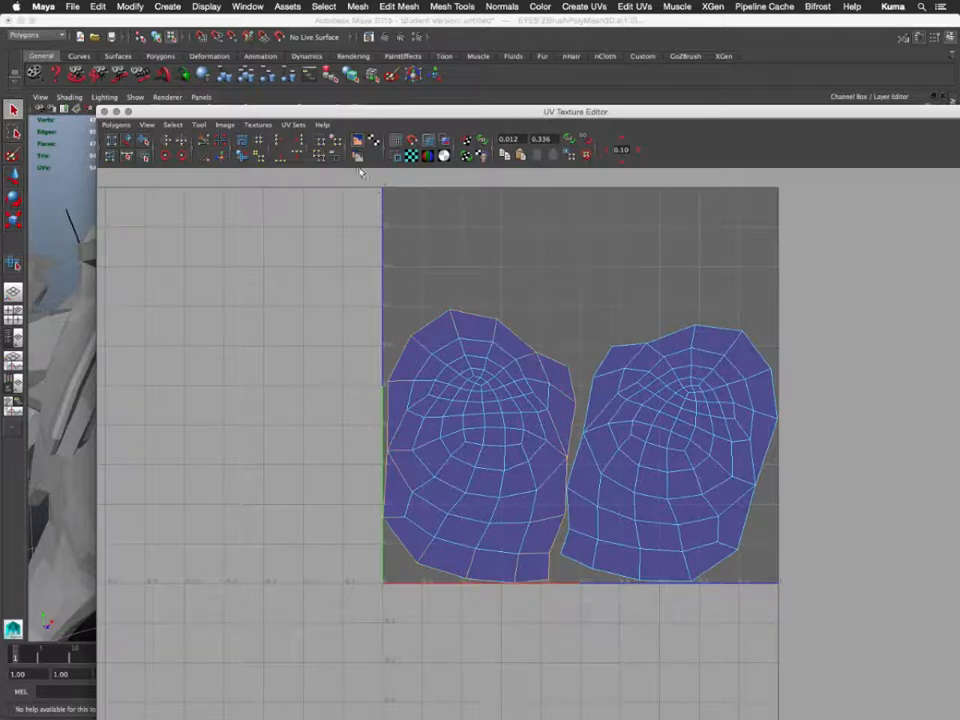
{"action": "left_click_drag", "start_coordinate": [336, 109], "coordinate": [572, 525]}
{"action": "left_click", "coordinate": [216, 182]}
{"action": "left_click_drag", "start_coordinate": [216, 182], "coordinate": [276, 176], "text": "alt"}
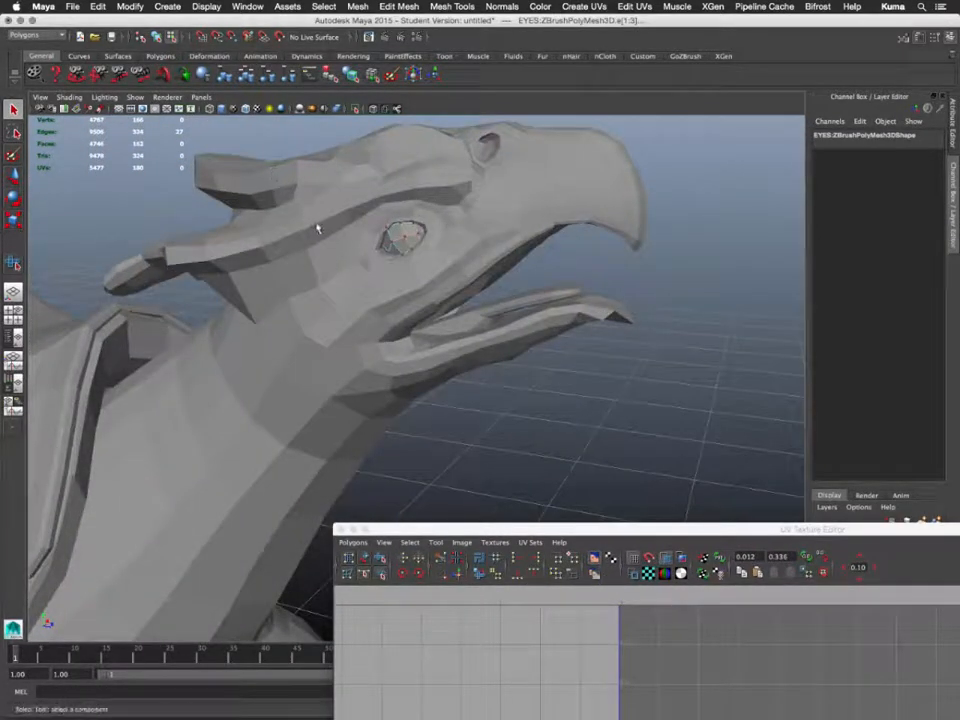
{"action": "left_click_drag", "start_coordinate": [316, 229], "coordinate": [302, 216], "text": "alt"}
{"action": "right_click_drag", "start_coordinate": [311, 237], "coordinate": [364, 237], "text": "ctrl"}
{"action": "left_click_drag", "start_coordinate": [615, 529], "coordinate": [366, 78]}
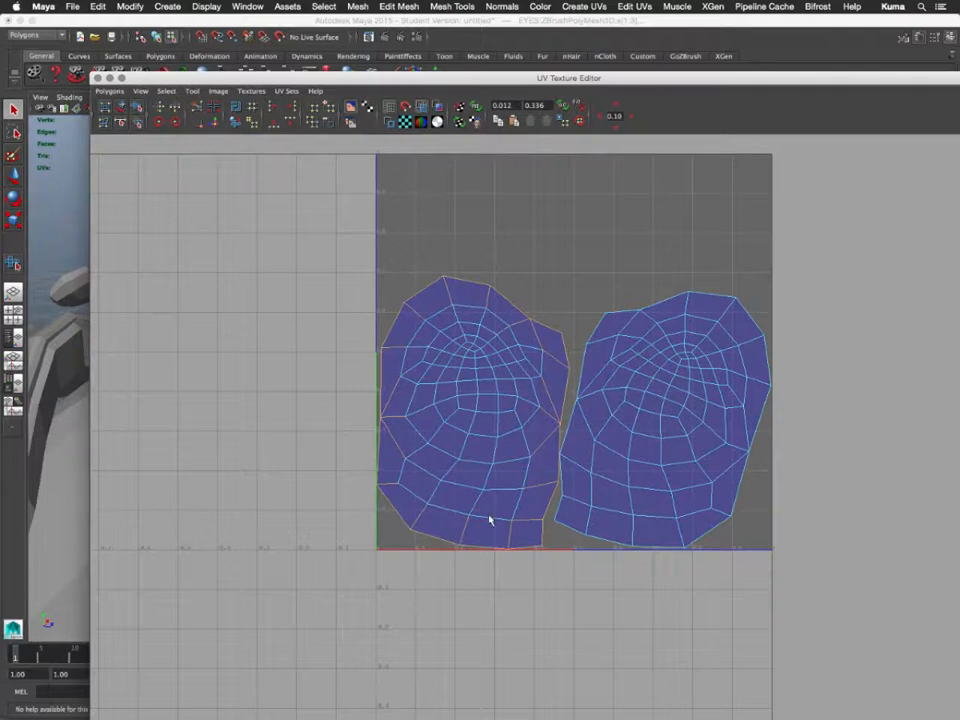
- Reduce the edge selection on the left eye shell to its outer border and check those edges on the creature's head
{"action": "right_click_drag", "start_coordinate": [482, 439], "coordinate": [482, 407]}
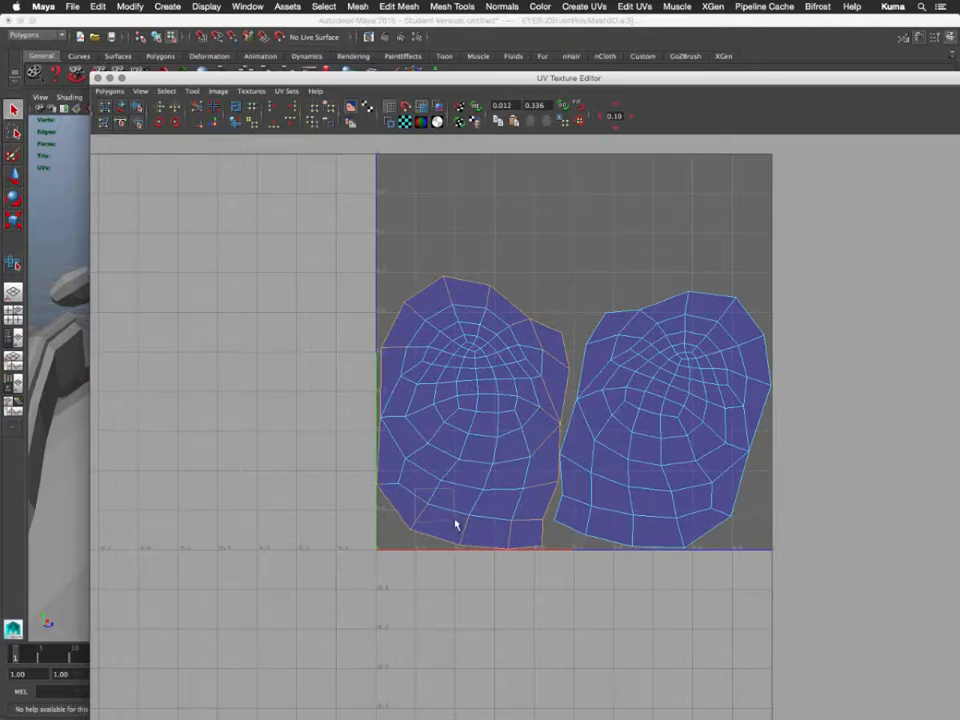
{"action": "left_click_drag", "start_coordinate": [459, 497], "coordinate": [523, 534]}
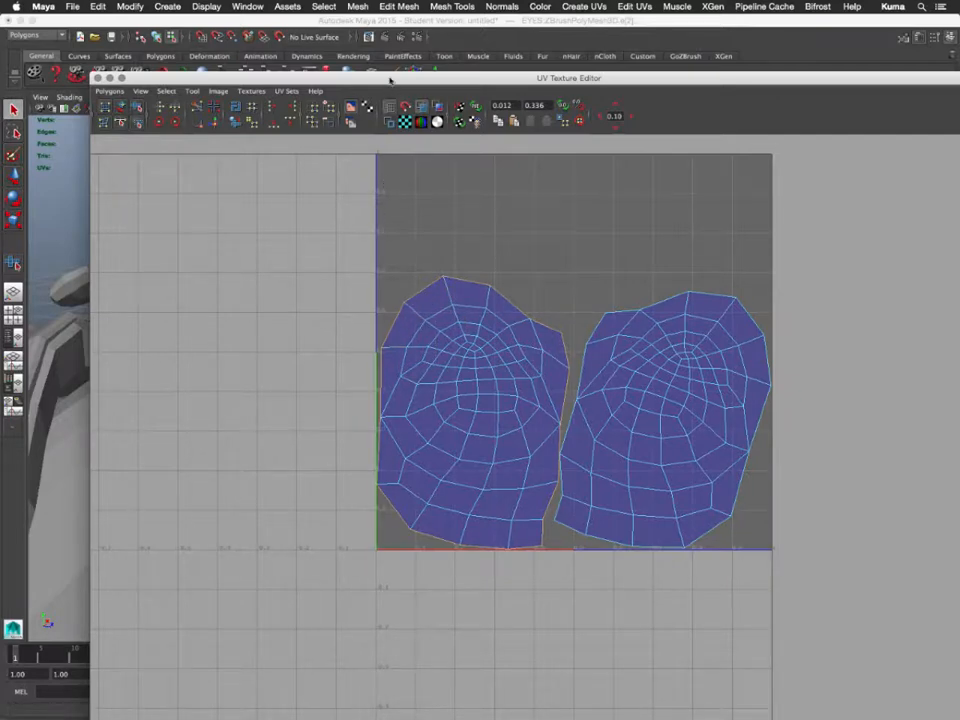
{"action": "left_click_drag", "start_coordinate": [390, 79], "coordinate": [700, 497]}
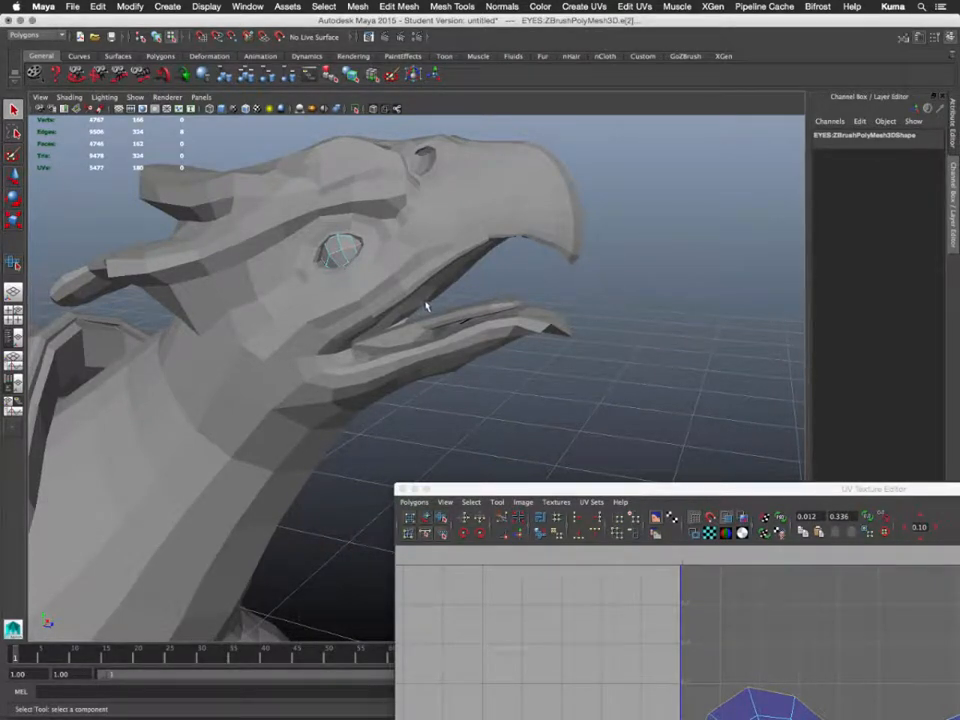
{"action": "left_click_drag", "start_coordinate": [430, 304], "coordinate": [240, 310], "text": "alt"}
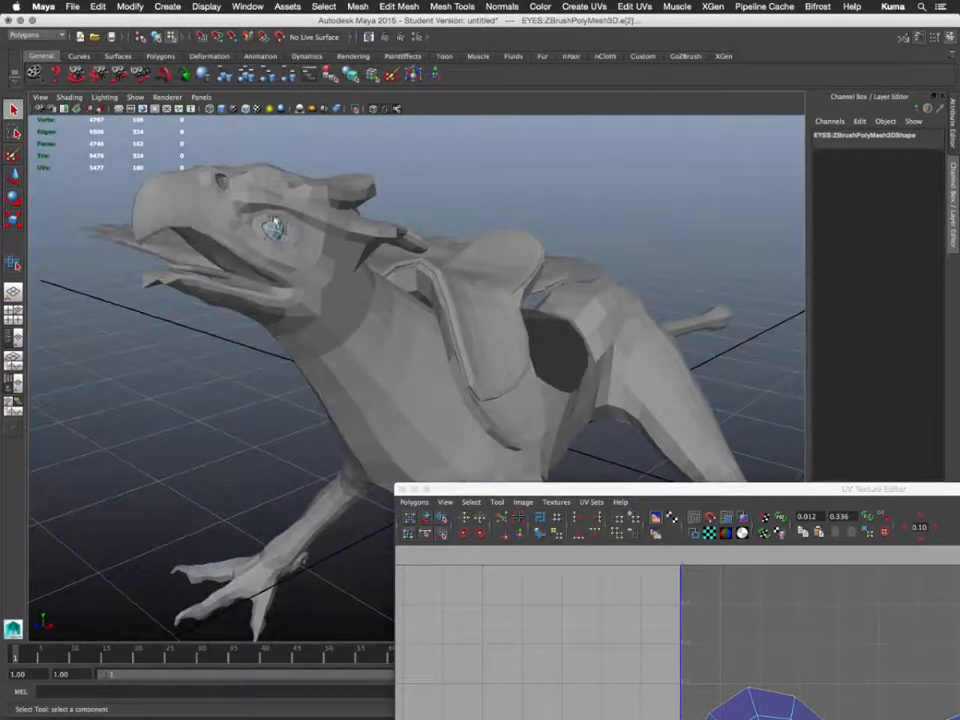
- Return to object selection, select the eyes mesh and separate it into individual meshes
{"action": "right_click_drag", "start_coordinate": [270, 232], "coordinate": [326, 214]}
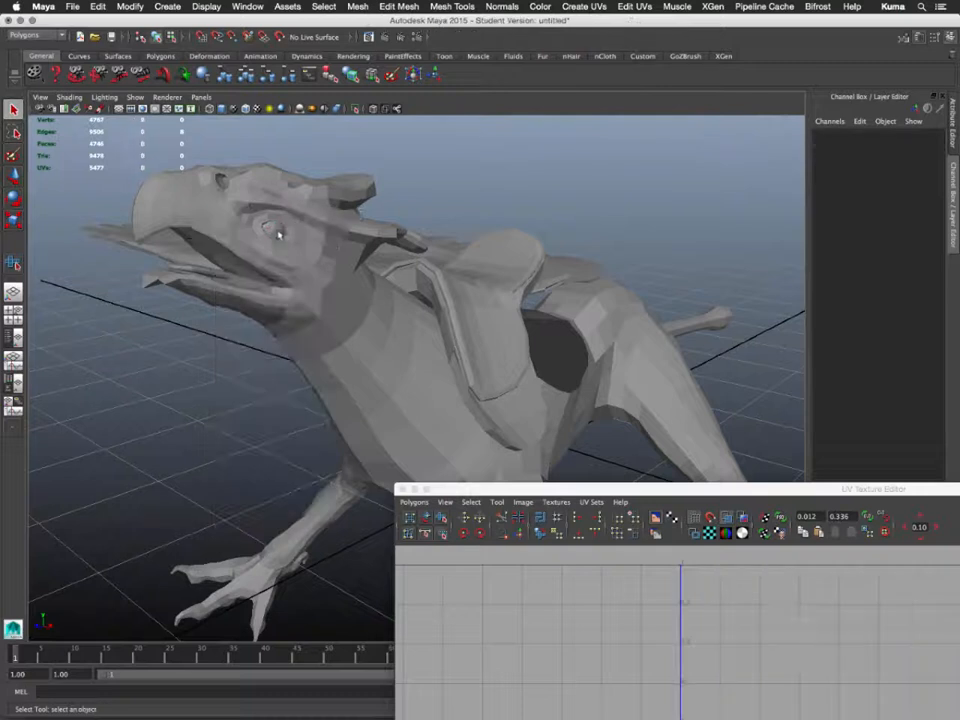
{"action": "left_click", "coordinate": [279, 234]}
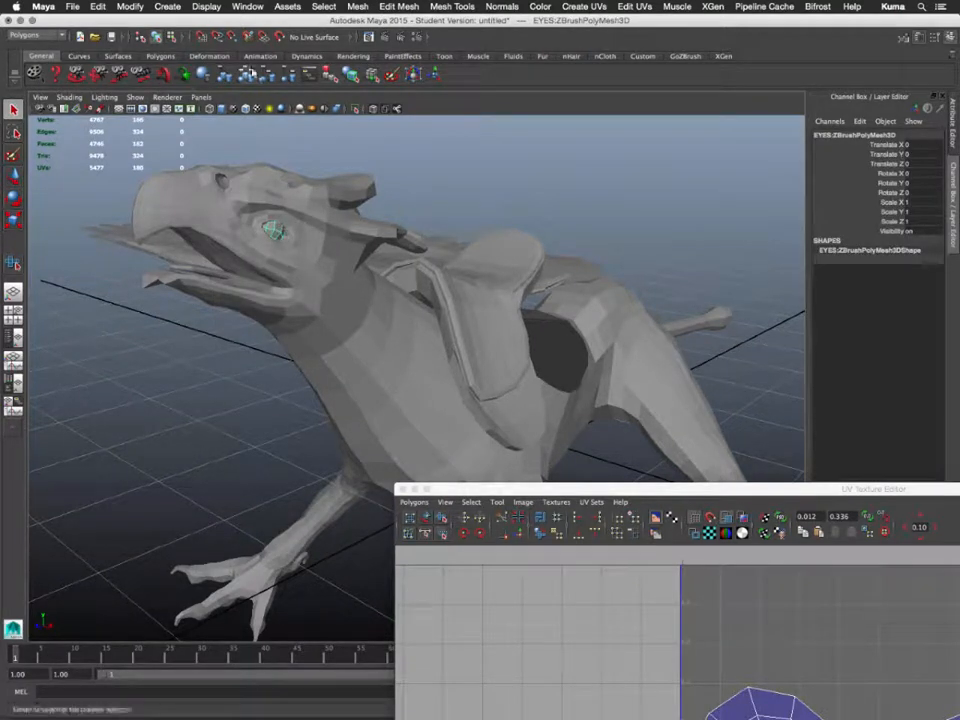
{"action": "left_click", "coordinate": [358, 7]}
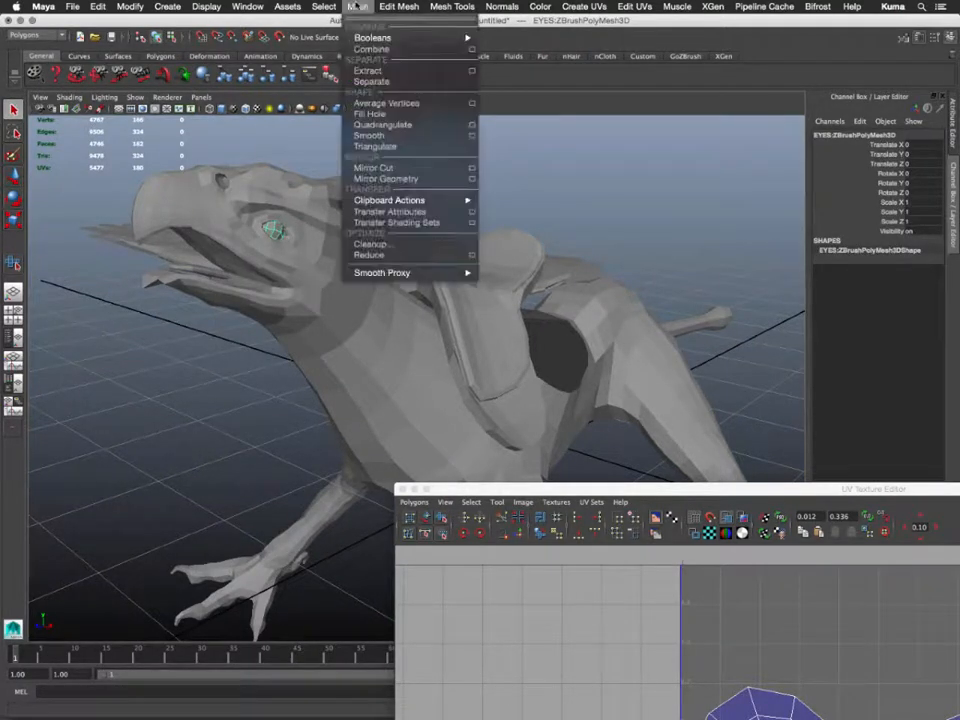
{"action": "left_click", "coordinate": [386, 90]}
- Select the separated eye on the creature's right side and turn on X-ray display to reveal the whole eyeball
{"action": "left_click_drag", "start_coordinate": [311, 327], "coordinate": [440, 354], "text": "alt"}
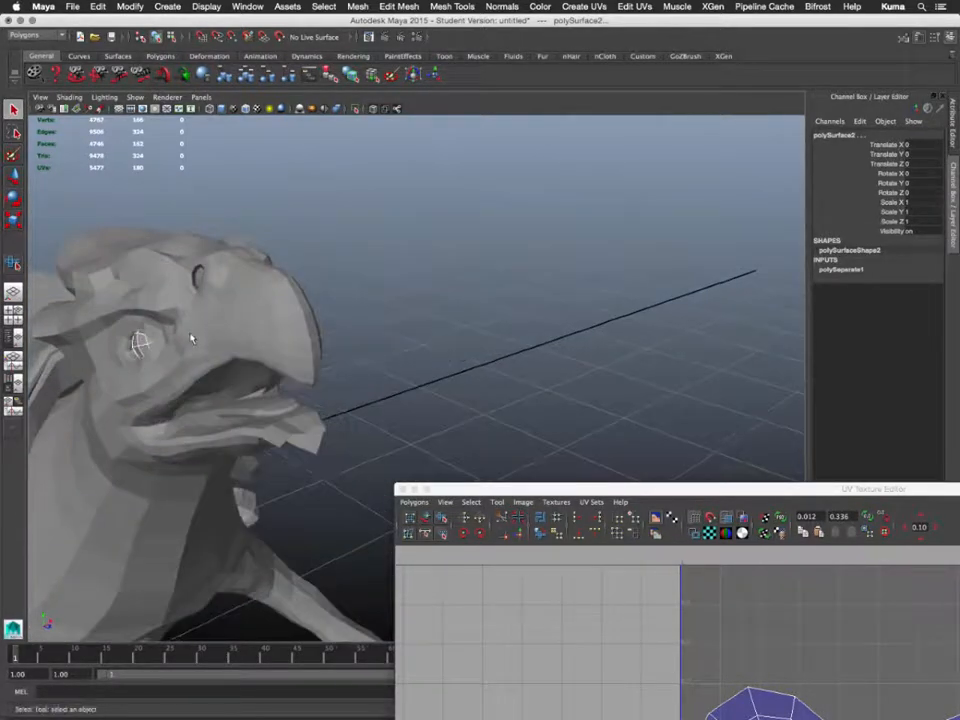
{"action": "left_click", "coordinate": [139, 343]}
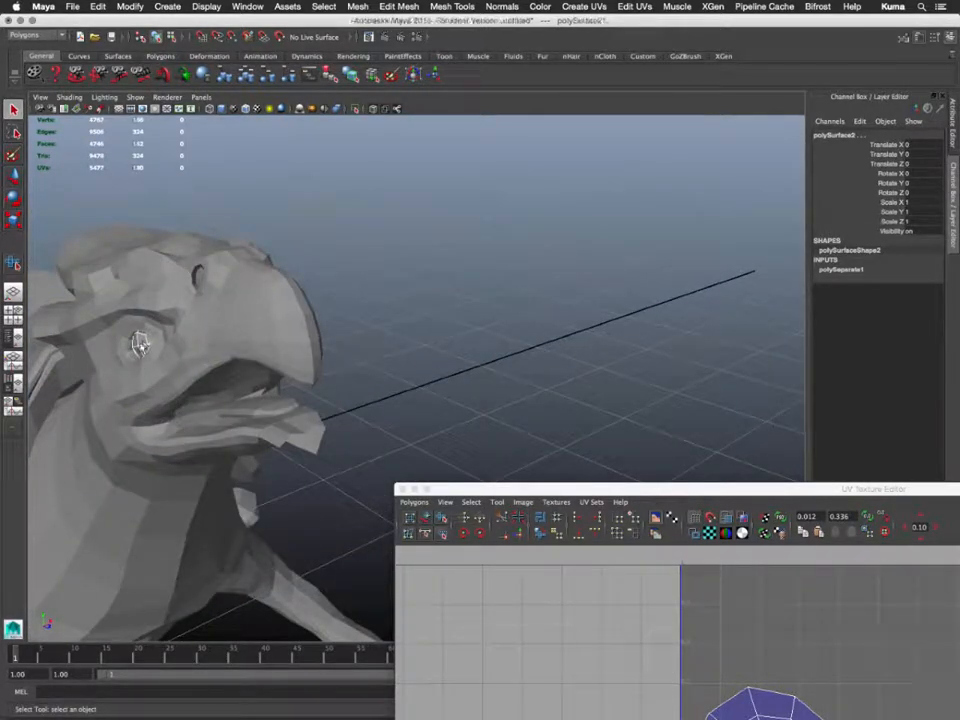
{"action": "left_click", "coordinate": [374, 111]}
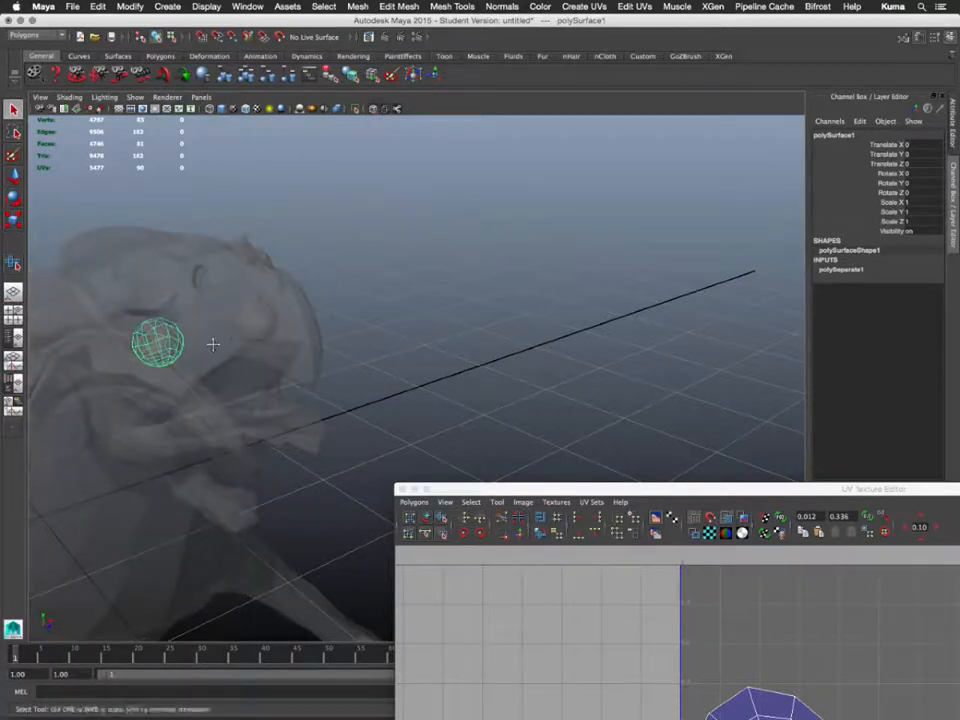
{"action": "left_click_drag", "start_coordinate": [212, 343], "coordinate": [369, 274], "text": "alt"}
{"action": "right_click_drag", "start_coordinate": [369, 274], "coordinate": [400, 405], "text": "alt"}
{"action": "left_click_drag", "start_coordinate": [336, 272], "coordinate": [357, 283], "text": "alt"}
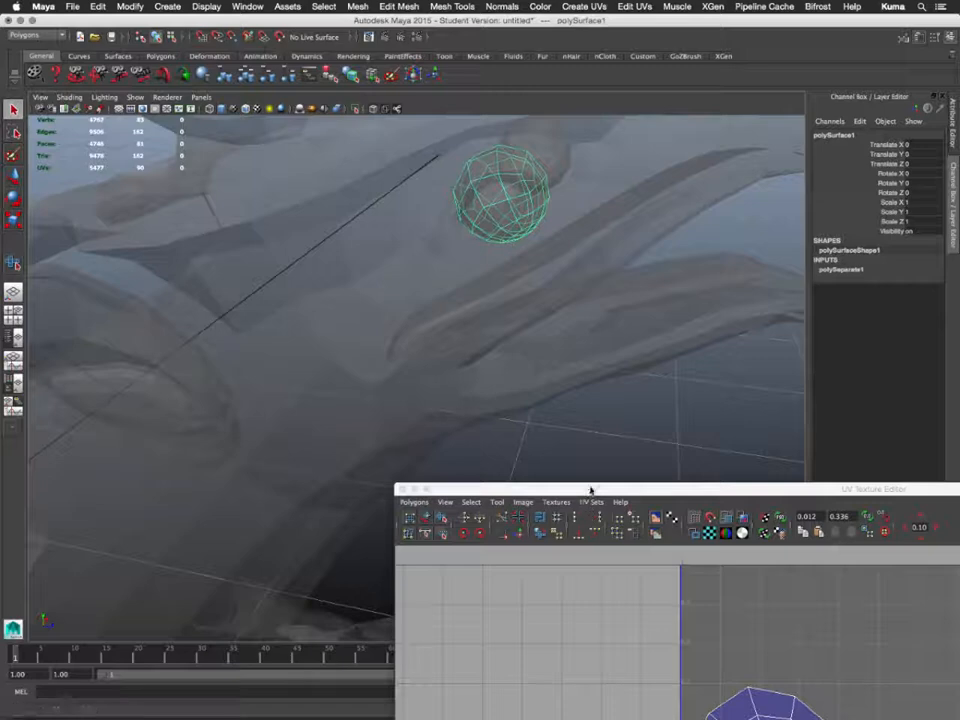
- Try a spherical UV mapping on the selected eye and inspect its layout in the UV Texture Editor
{"action": "left_click_drag", "start_coordinate": [591, 489], "coordinate": [268, 361]}
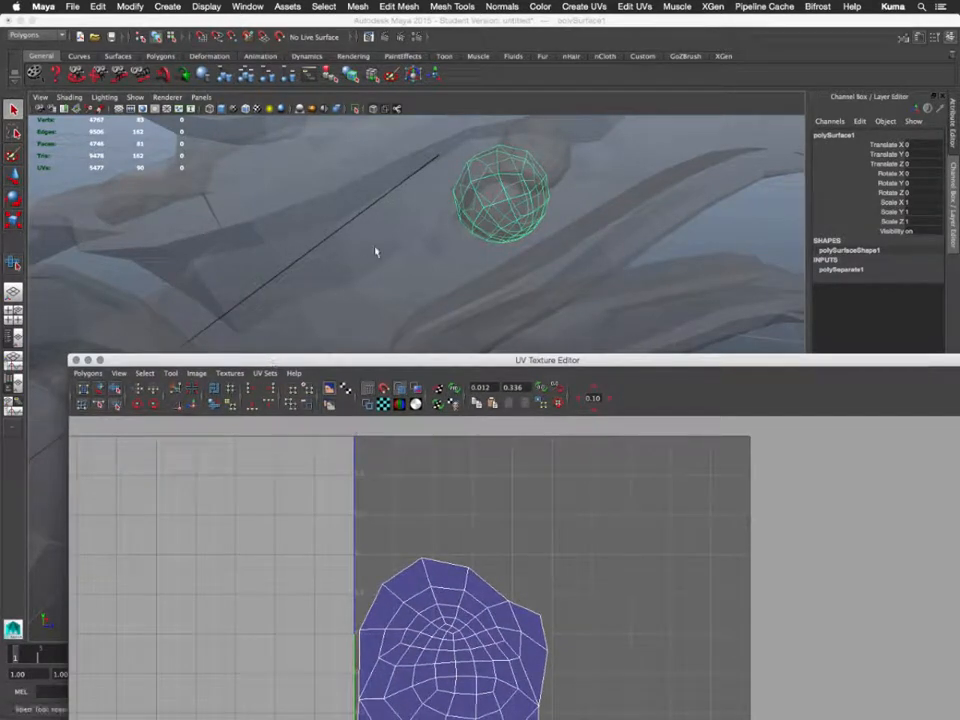
{"action": "left_click_drag", "start_coordinate": [375, 251], "coordinate": [274, 165], "text": "alt"}
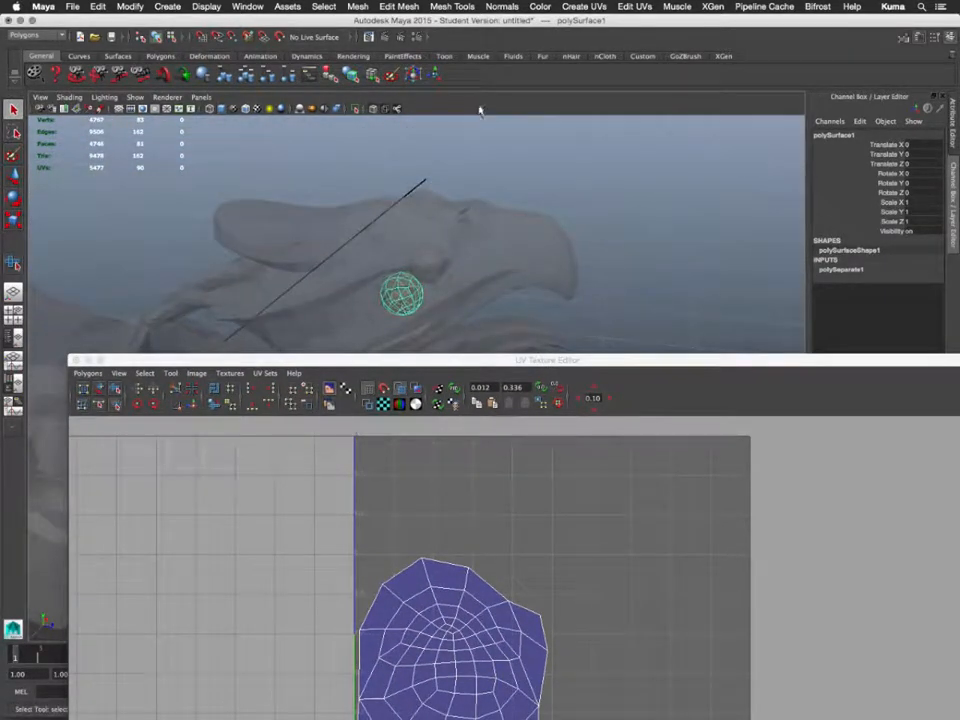
{"action": "left_click", "coordinate": [583, 6]}
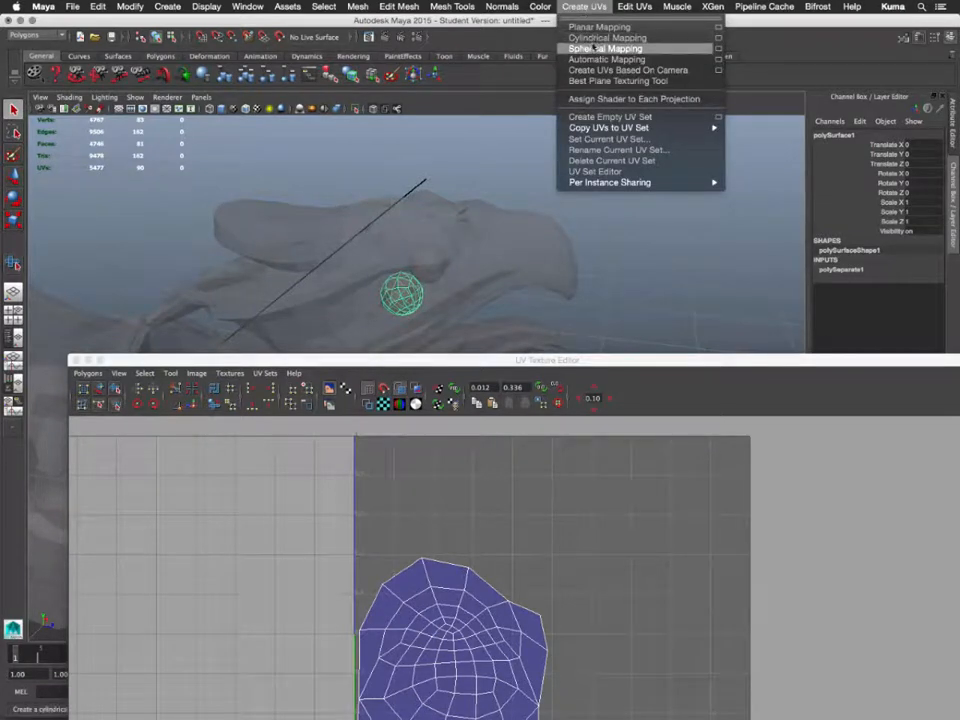
{"action": "left_click", "coordinate": [593, 48]}
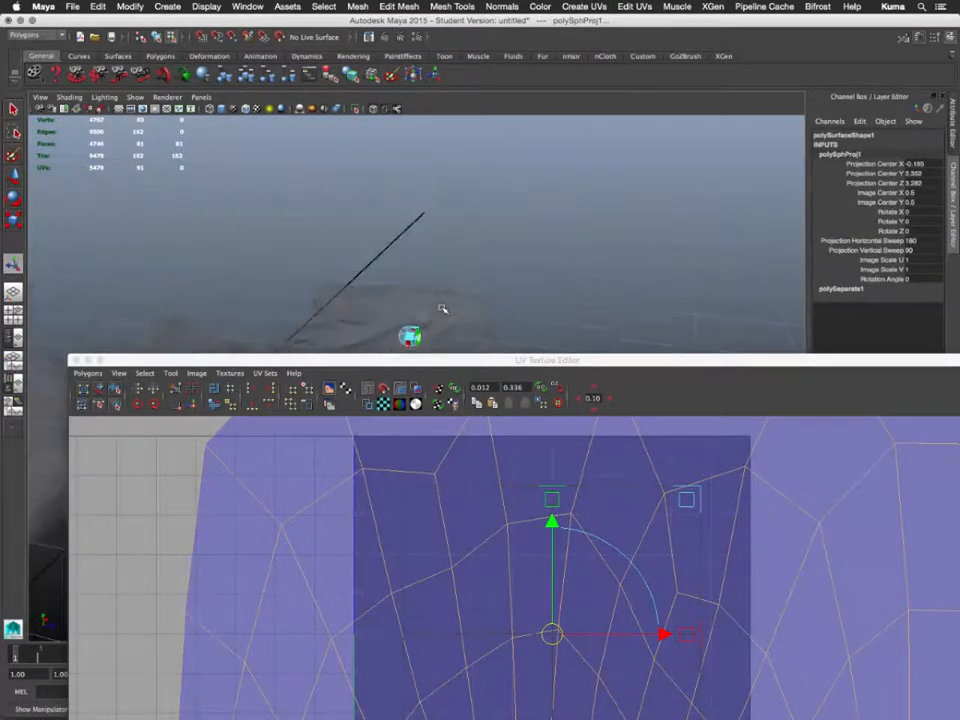
{"action": "left_click_drag", "start_coordinate": [495, 360], "coordinate": [454, 79]}
{"action": "scroll", "coordinate": [582, 460], "scroll_direction": "up", "scroll_amount": 2}
{"action": "scroll", "coordinate": [582, 450], "scroll_direction": "down", "scroll_amount": 5}
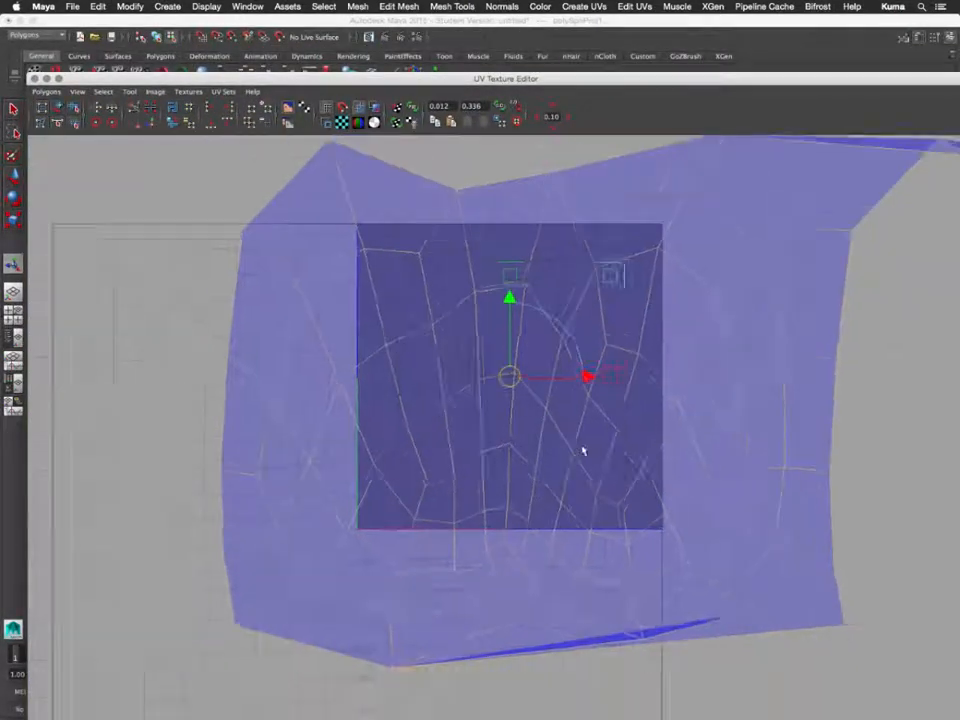
{"action": "left_click_drag", "start_coordinate": [459, 80], "coordinate": [503, 508]}
- Apply a cylindrical UV mapping to the selected eye
{"action": "left_click", "coordinate": [575, 7]}
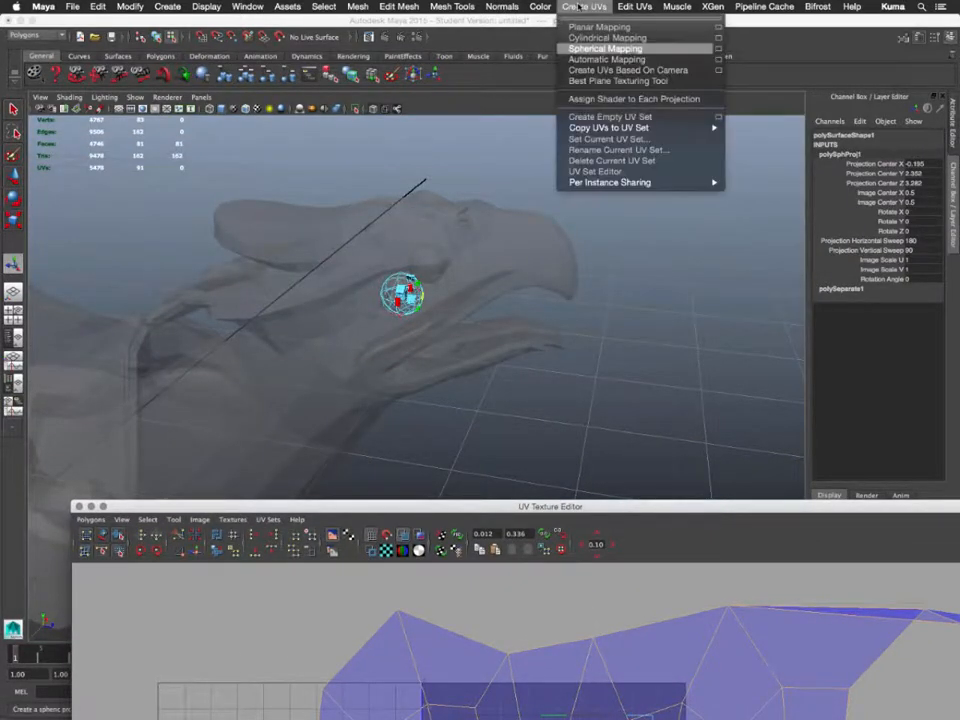
{"action": "left_click", "coordinate": [605, 36]}
{"action": "middle_click_drag", "start_coordinate": [490, 283], "coordinate": [536, 171], "text": "alt"}
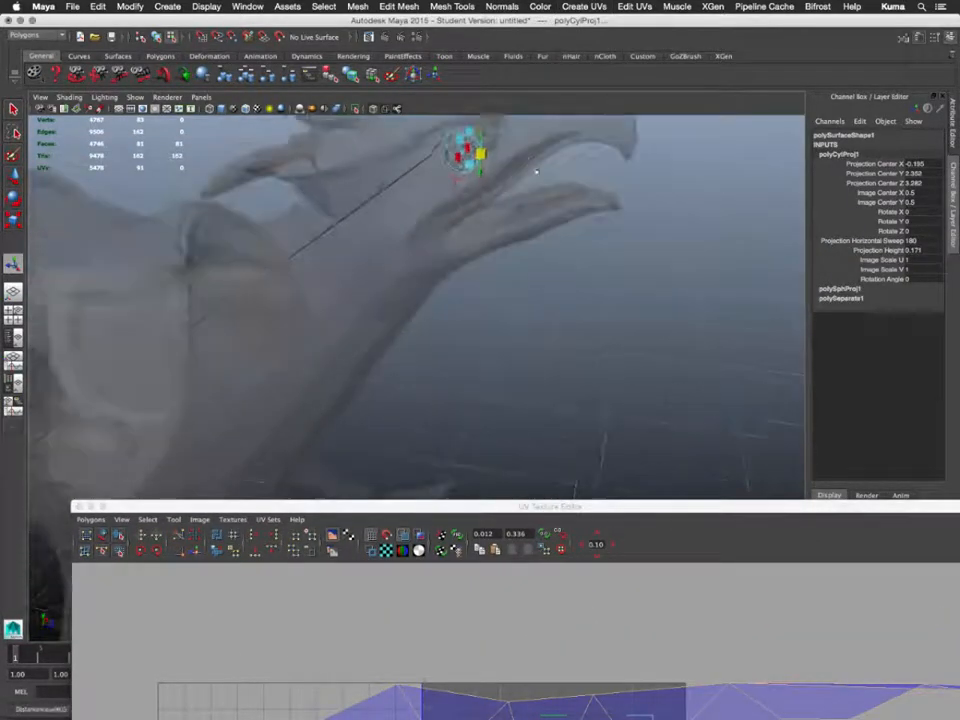
{"action": "right_click_drag", "start_coordinate": [536, 171], "coordinate": [398, 182], "text": "alt"}
{"action": "middle_click_drag", "start_coordinate": [398, 182], "coordinate": [402, 305], "text": "alt"}
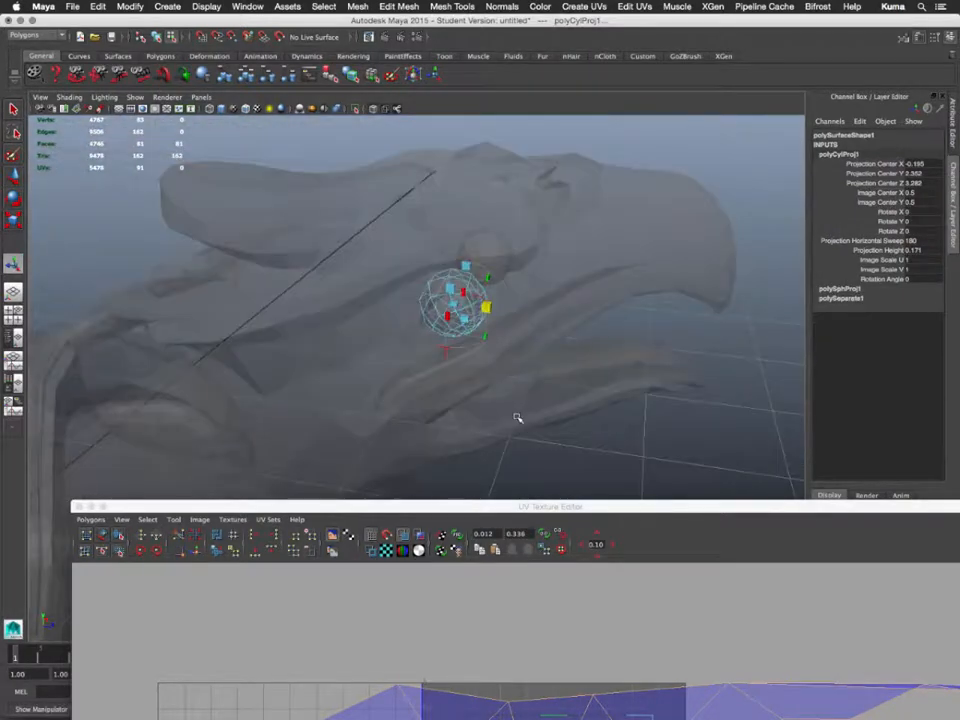
- Bring up the cylindrical projection's rotation handles and tilt the projection to about -24.9 degrees around X
{"action": "left_click", "coordinate": [446, 355]}
{"action": "left_click_drag", "start_coordinate": [455, 358], "coordinate": [537, 420], "text": "alt"}
{"action": "right_click_drag", "start_coordinate": [537, 420], "coordinate": [606, 505], "text": "alt"}
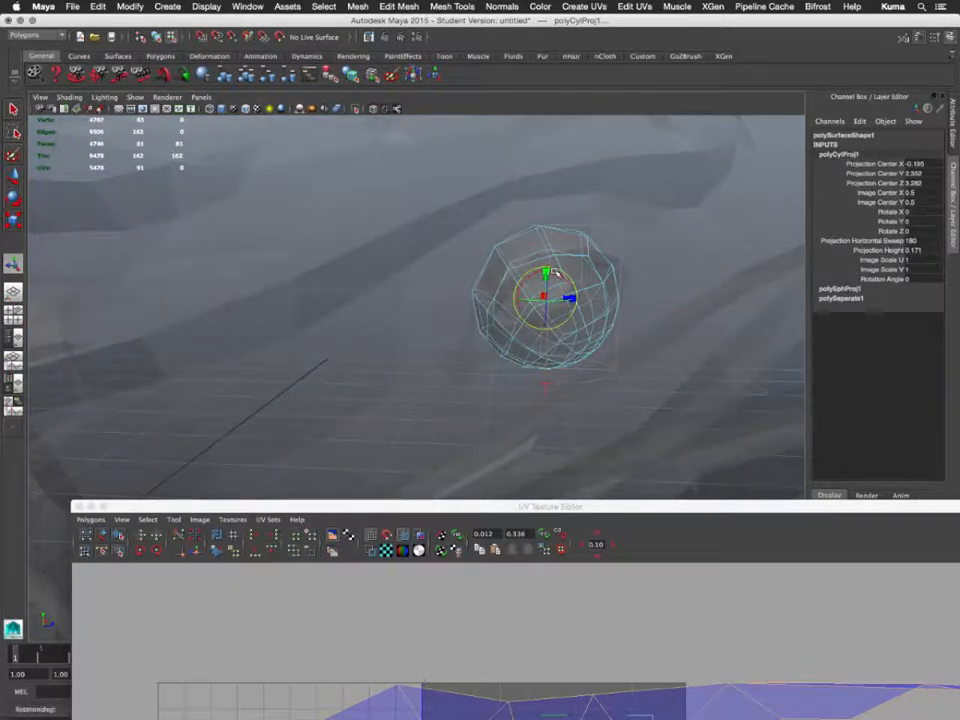
{"action": "left_click", "coordinate": [553, 269]}
{"action": "left_click_drag", "start_coordinate": [553, 272], "coordinate": [546, 274]}
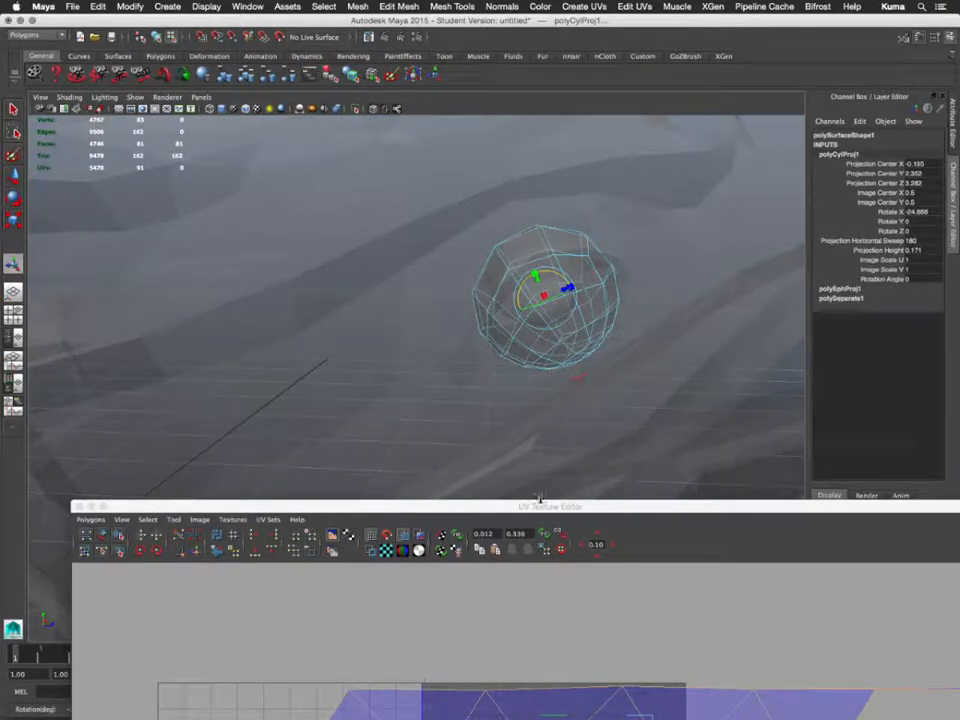
- Narrow the UV Texture Editor beside the viewport and adjust the projection's X rotation to about -20.7 degrees
{"action": "left_click_drag", "start_coordinate": [540, 498], "coordinate": [315, 46]}
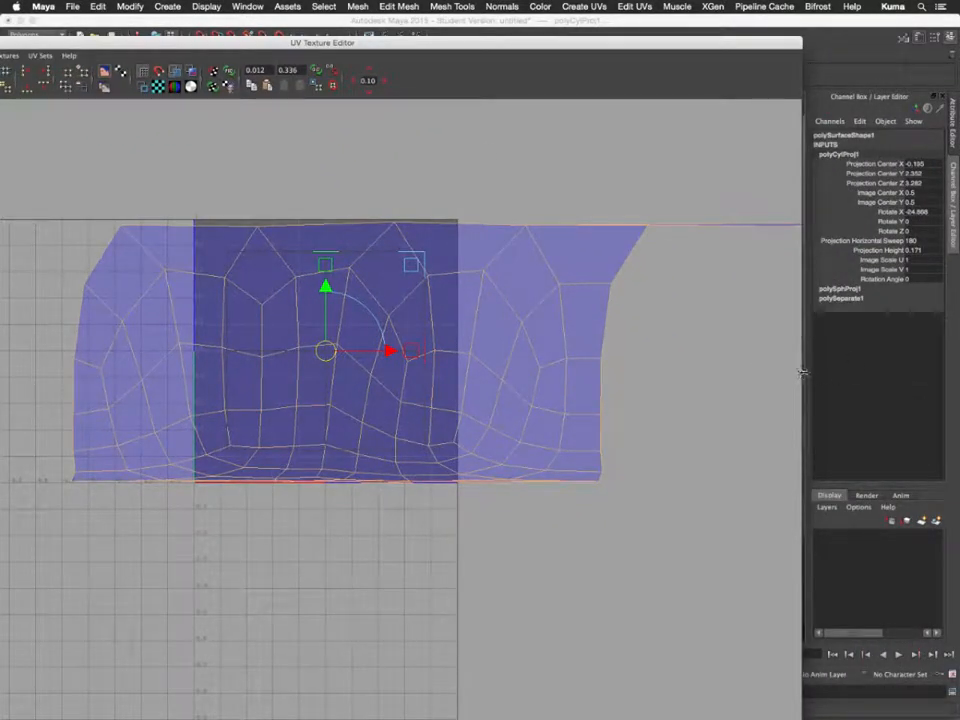
{"action": "left_click_drag", "start_coordinate": [797, 372], "coordinate": [378, 344]}
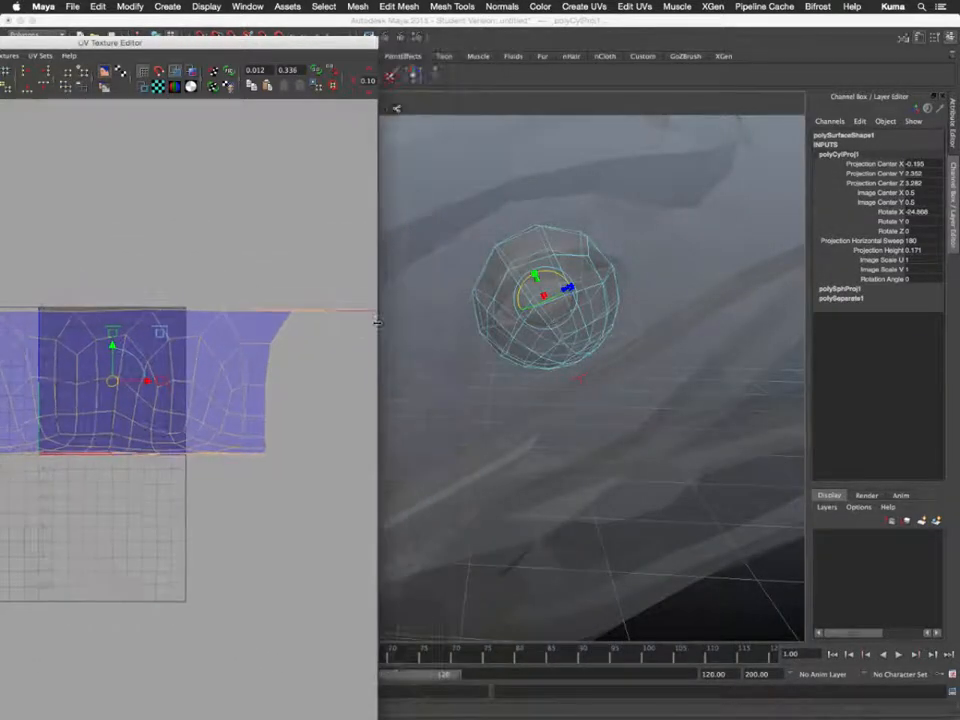
{"action": "left_click_drag", "start_coordinate": [238, 42], "coordinate": [306, 46]}
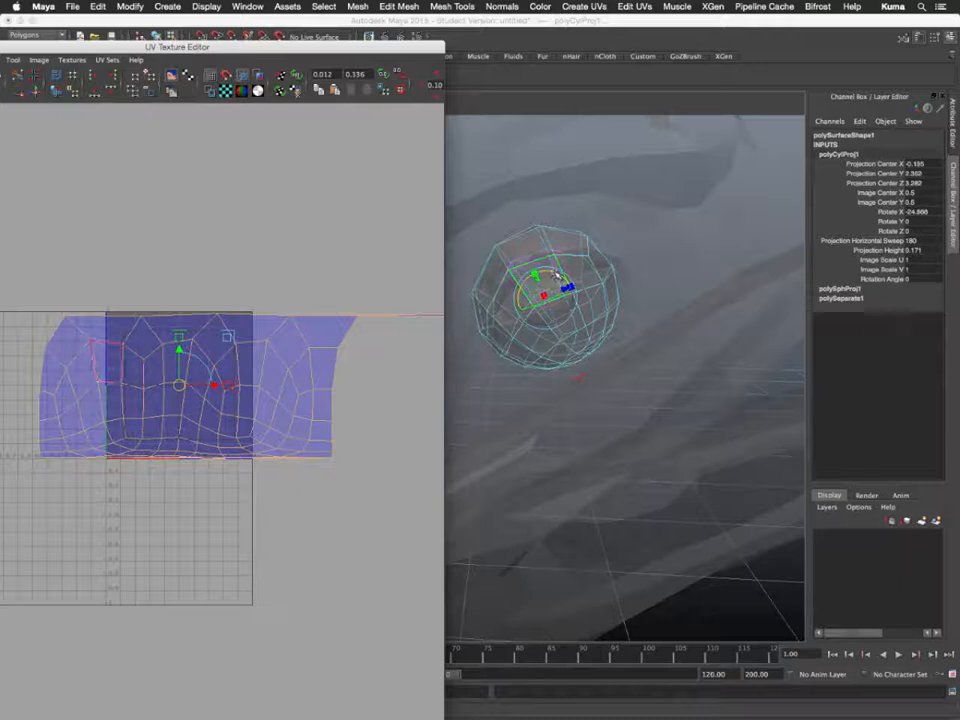
{"action": "mouse_move", "coordinate": [556, 276]}
{"action": "left_mouse_down"}
{"action": "mouse_move", "coordinate": [540, 268]}
{"action": "mouse_move", "coordinate": [559, 263]}
{"action": "left_mouse_up"}
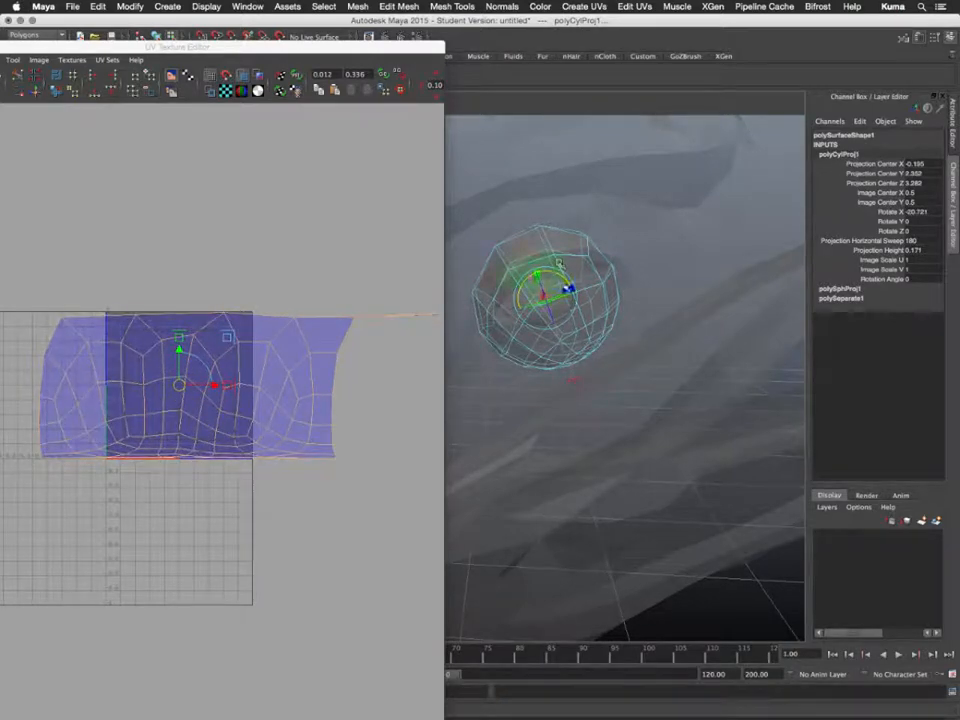
- Rotate the eye's cylindrical projection to about X -75.7, Y -68.6 and Z 74.7 degrees
{"action": "left_click_drag", "start_coordinate": [598, 366], "coordinate": [570, 322], "text": "alt"}
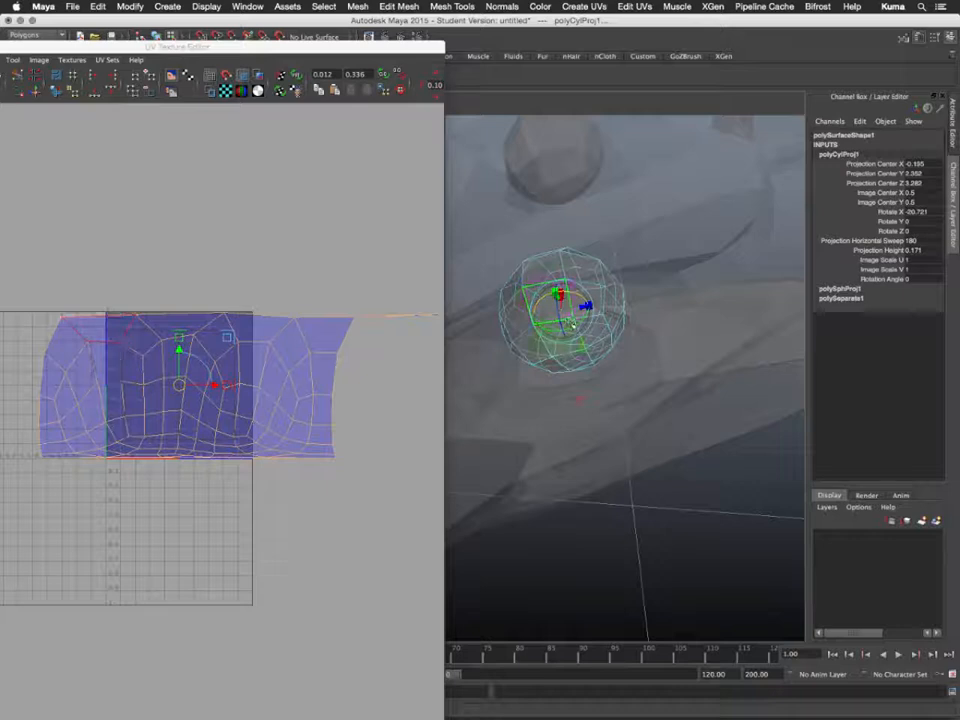
{"action": "key", "text": "f"}
{"action": "right_click_drag", "start_coordinate": [617, 403], "coordinate": [560, 338], "text": "alt"}
{"action": "middle_click_drag", "start_coordinate": [559, 338], "coordinate": [696, 347], "text": "alt"}
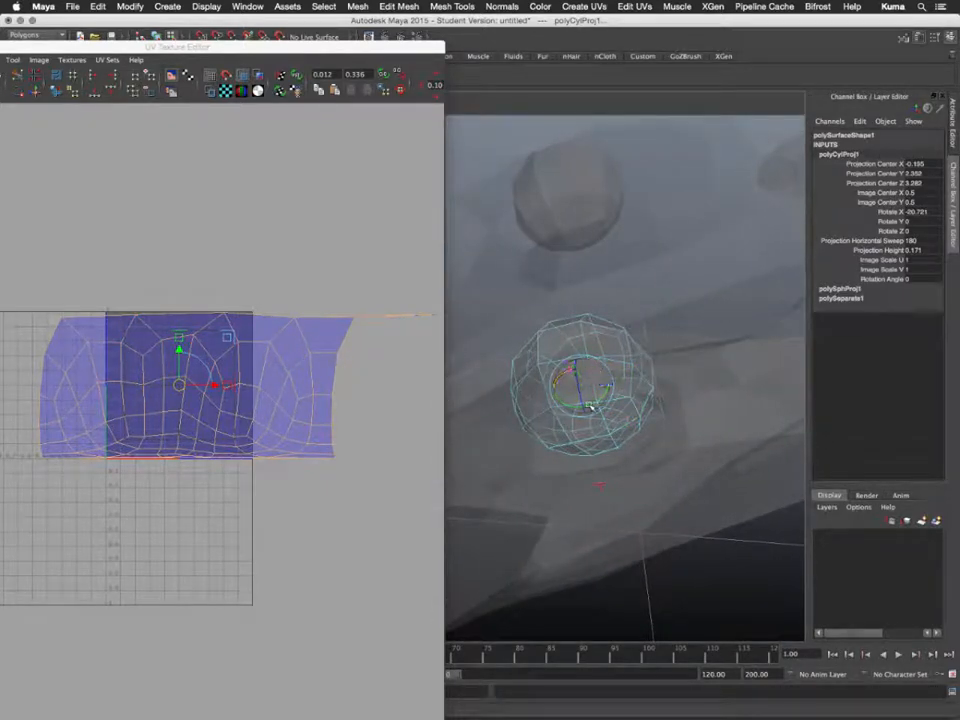
{"action": "left_click_drag", "start_coordinate": [590, 405], "coordinate": [617, 350]}
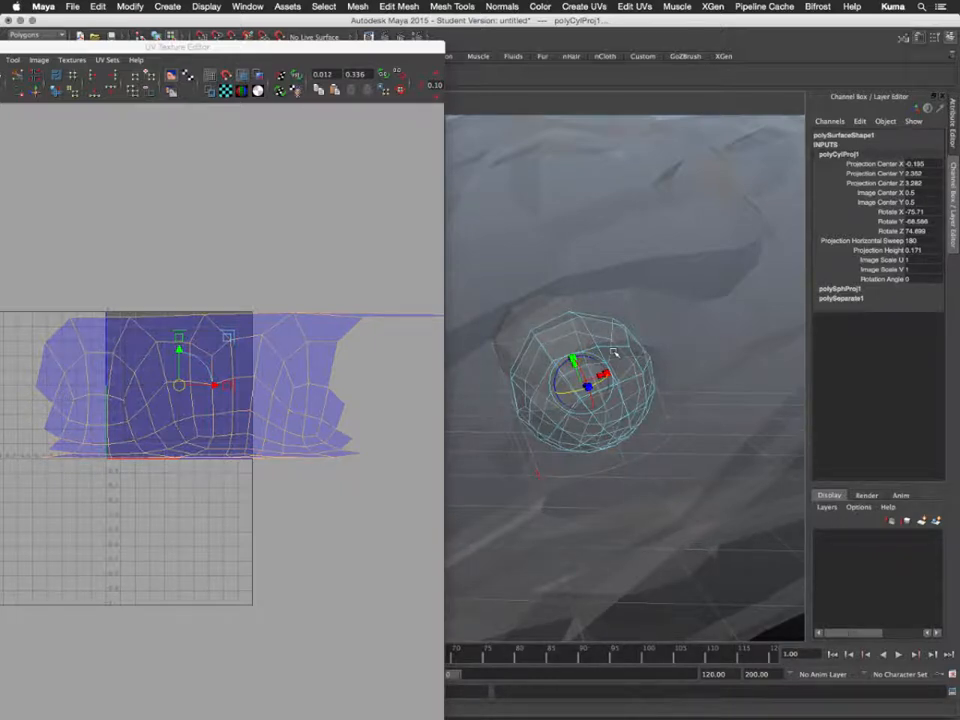
- Move the UV Texture Editor over the viewport, switch to UV selection and select the eye shell's border UVs
{"action": "left_click", "coordinate": [568, 338]}
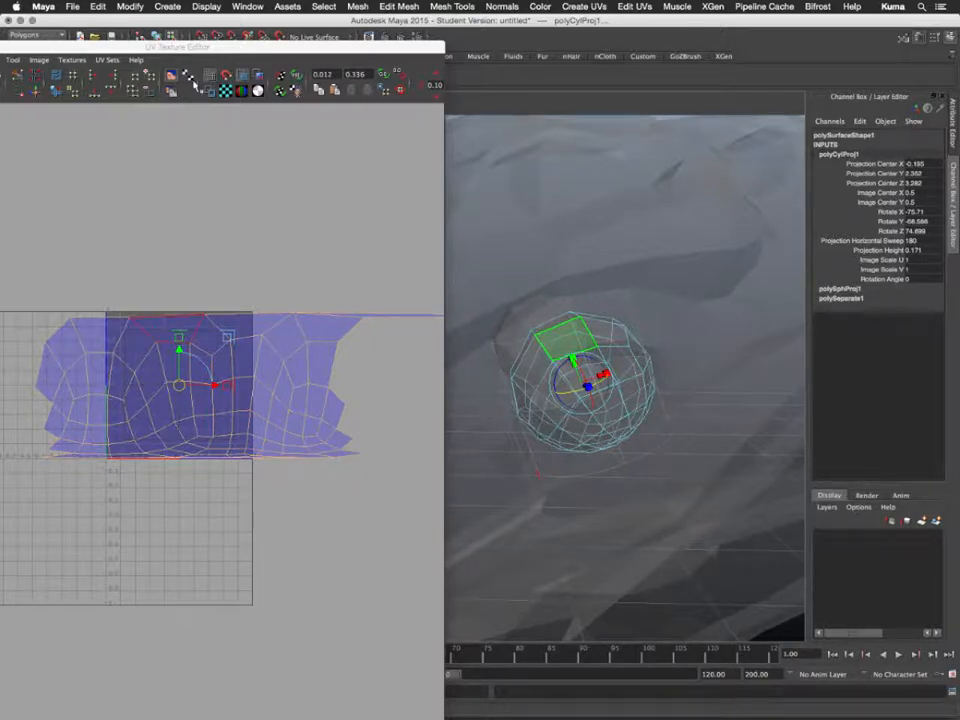
{"action": "left_click_drag", "start_coordinate": [220, 49], "coordinate": [585, 96]}
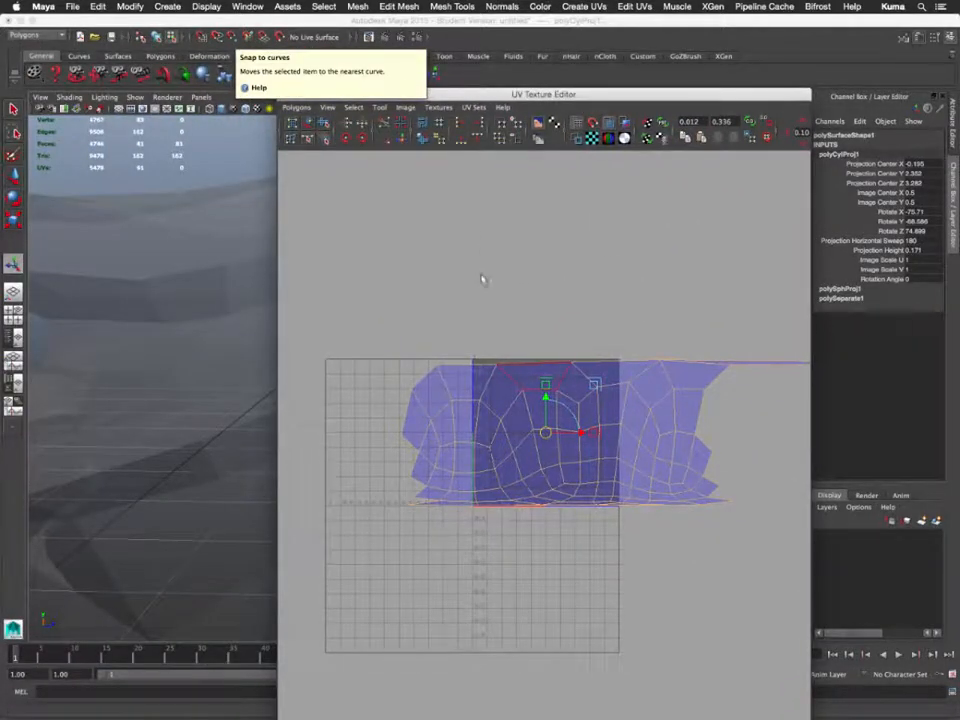
{"action": "left_click", "coordinate": [469, 321]}
{"action": "right_click_drag", "start_coordinate": [567, 411], "coordinate": [597, 411]}
{"action": "left_click", "coordinate": [703, 391]}
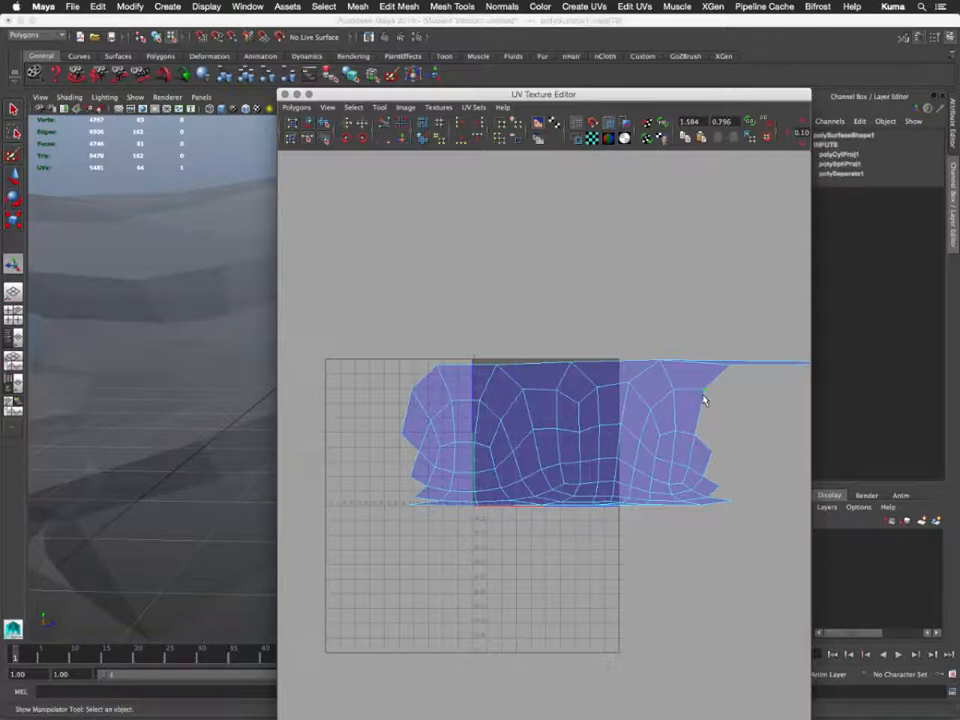
{"action": "right_click_drag", "start_coordinate": [703, 398], "coordinate": [646, 381], "text": "ctrl"}
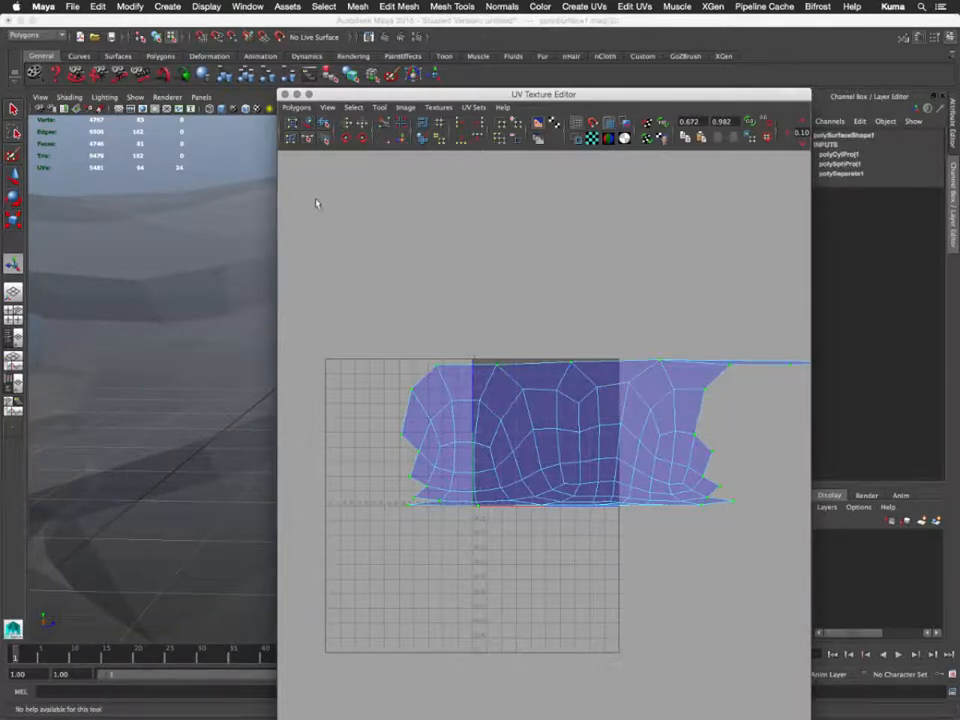
- Unfold the eye shell's selected border UVs with the Smooth UV Tool and inspect the lower edge of the layout
{"action": "left_click", "coordinate": [325, 124]}
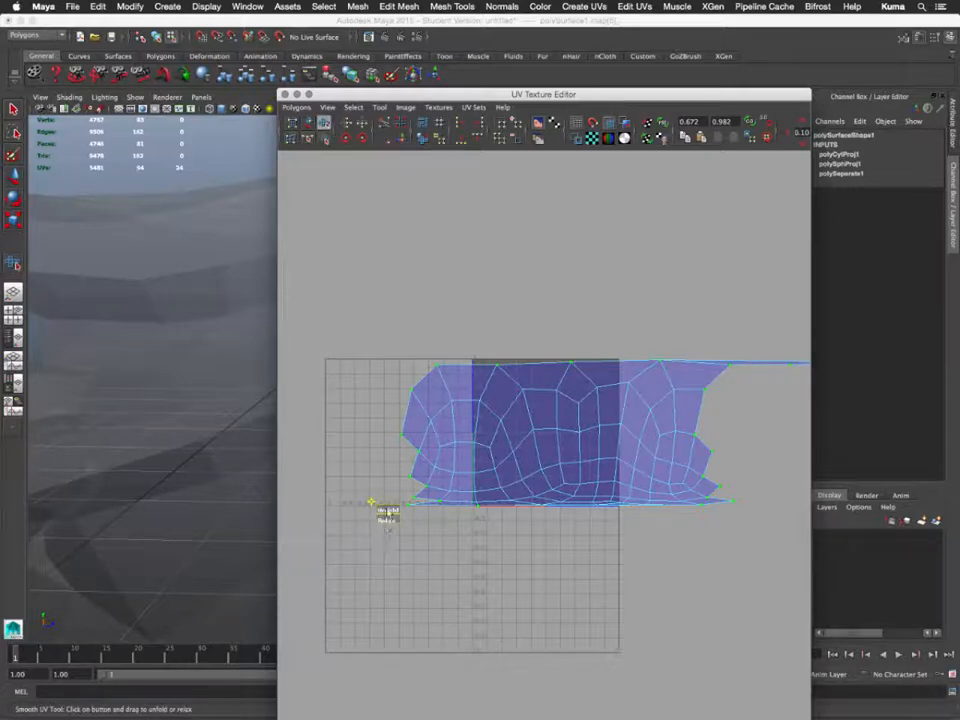
{"action": "left_click_drag", "start_coordinate": [388, 512], "coordinate": [440, 505]}
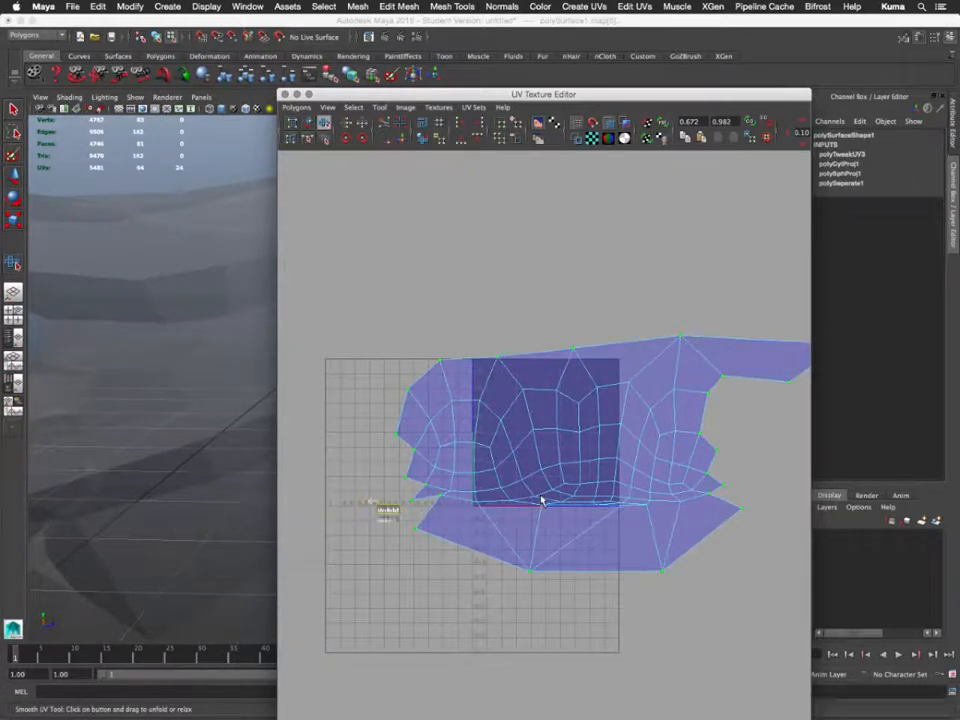
{"action": "scroll", "coordinate": [562, 519], "scroll_direction": "down", "scroll_amount": 3}
{"action": "scroll", "coordinate": [562, 520], "scroll_direction": "up", "scroll_amount": 7}
{"action": "scroll", "coordinate": [562, 522], "scroll_direction": "up", "scroll_amount": 3}
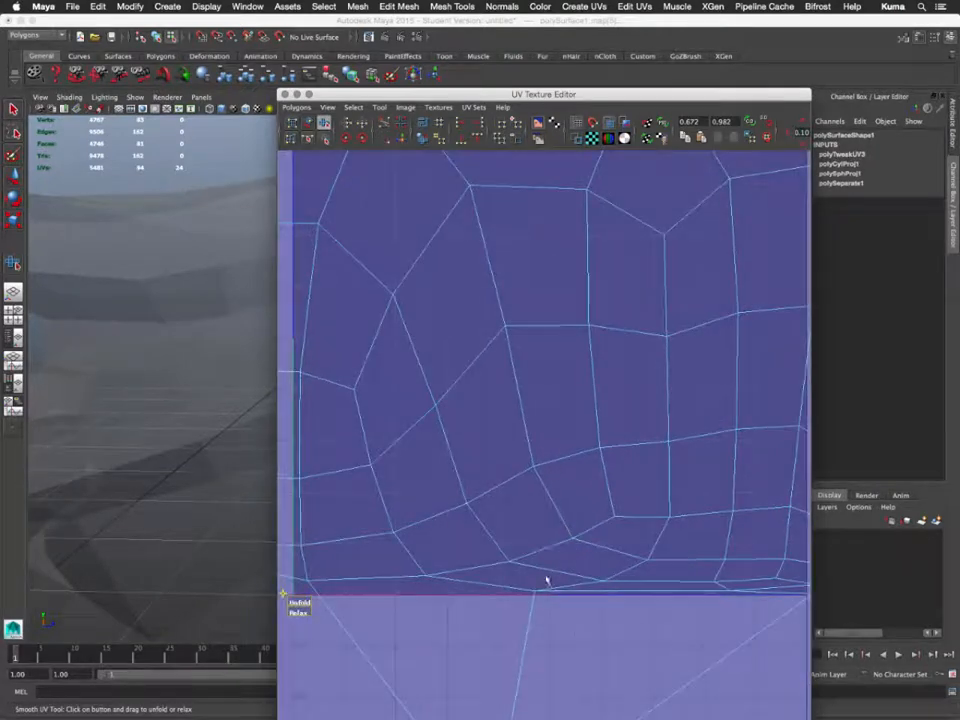
- Enlarge the UV Texture Editor to fill the screen, frame the whole eye shell and switch to edge selection
{"action": "middle_click_drag", "start_coordinate": [573, 626], "coordinate": [486, 514], "text": "alt"}
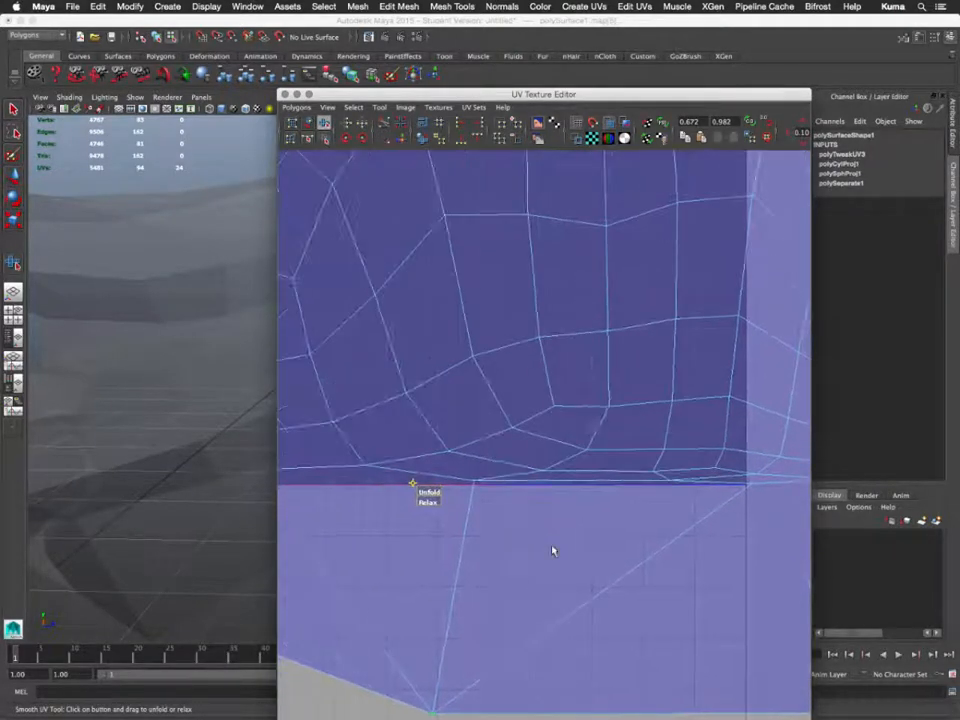
{"action": "scroll", "coordinate": [553, 551], "scroll_direction": "down", "scroll_amount": 4}
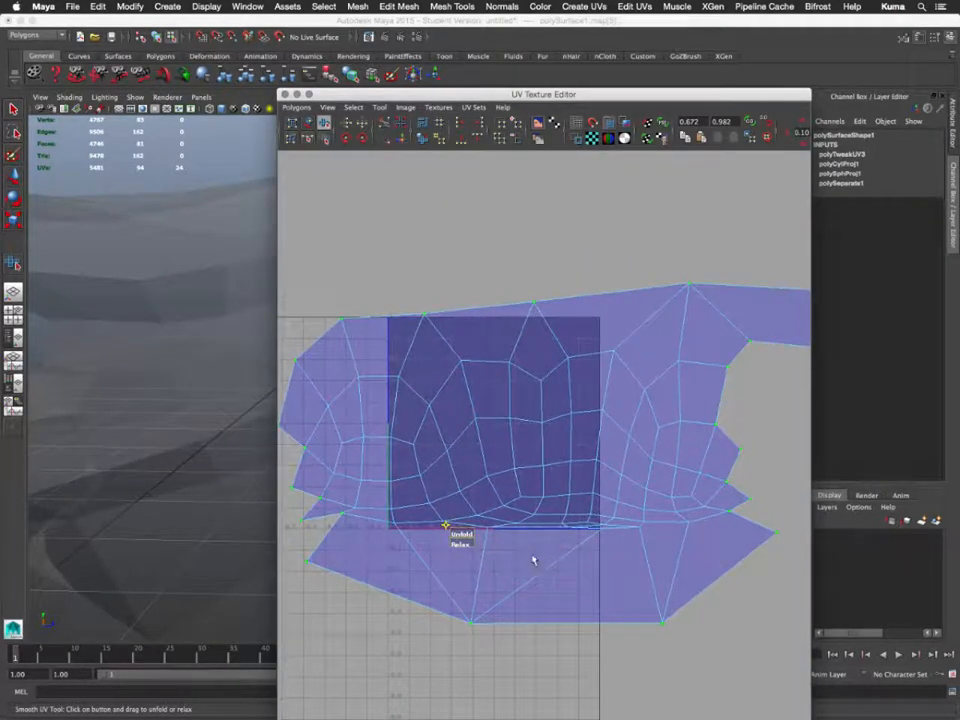
{"action": "middle_click_drag", "start_coordinate": [755, 370], "coordinate": [711, 386], "text": "alt"}
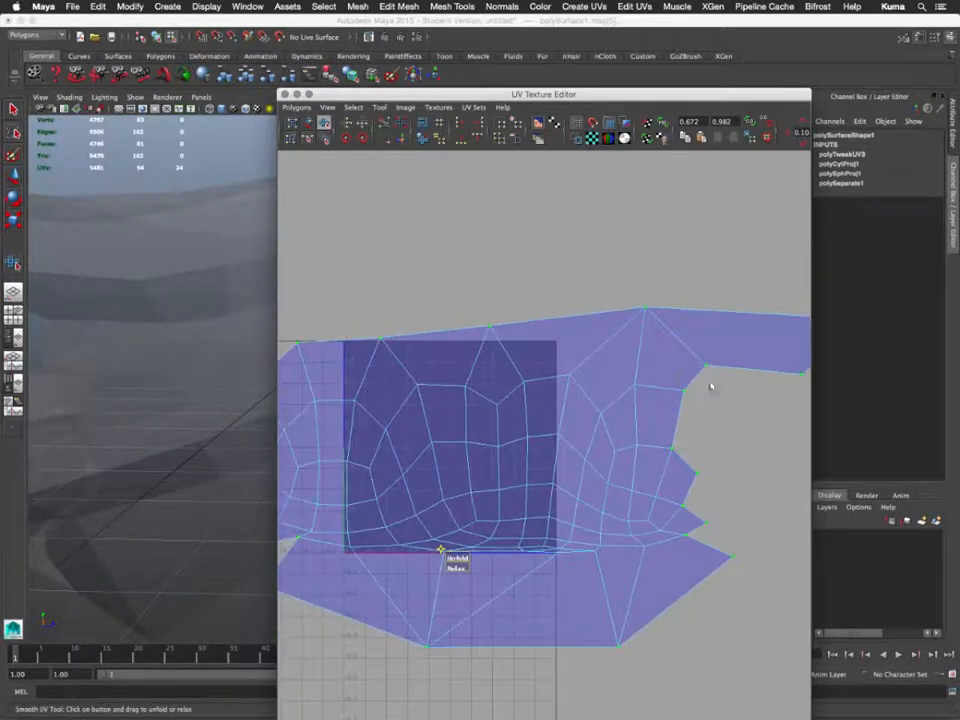
{"action": "left_click", "coordinate": [309, 94]}
{"action": "scroll", "coordinate": [306, 246], "scroll_direction": "up", "scroll_amount": 5}
{"action": "scroll", "coordinate": [306, 244], "scroll_direction": "down", "scroll_amount": 5}
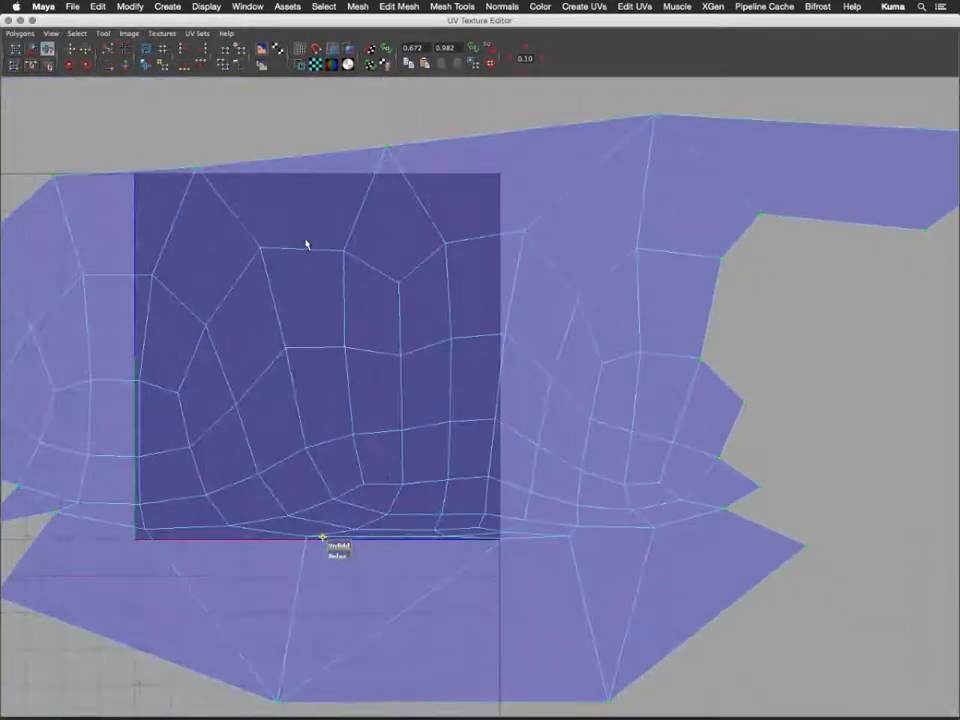
{"action": "scroll", "coordinate": [306, 244], "scroll_direction": "down", "scroll_amount": 3}
{"action": "middle_click_drag", "start_coordinate": [392, 347], "coordinate": [454, 388], "text": "alt"}
{"action": "right_click_drag", "start_coordinate": [464, 381], "coordinate": [469, 341]}
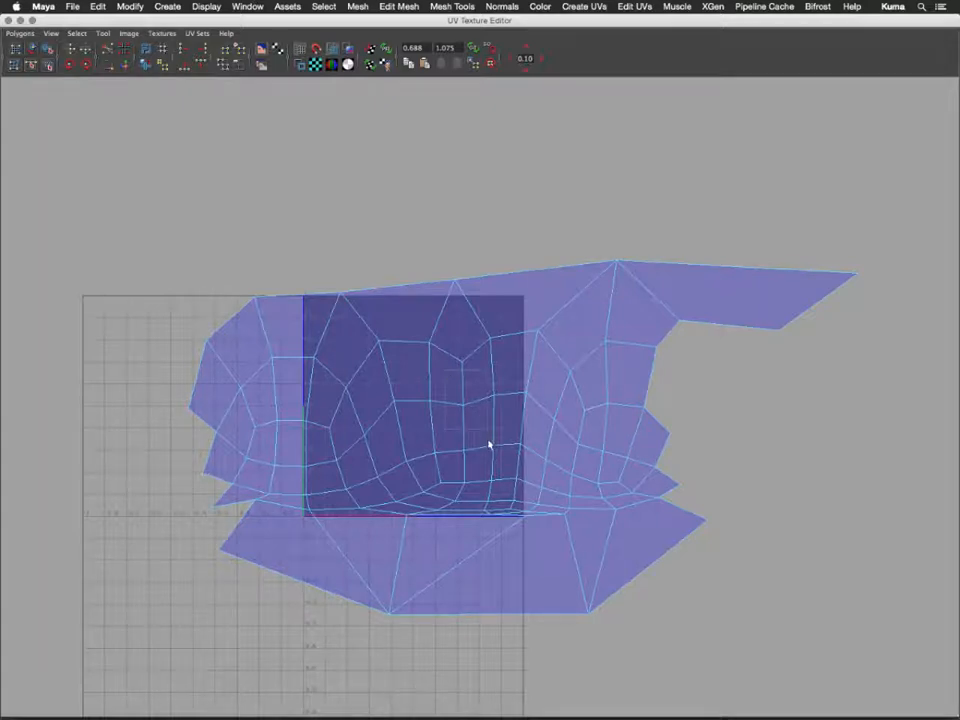
- Compare the UV edges selected in the layout with their location on the eye mesh in the viewport
{"action": "left_click_drag", "start_coordinate": [408, 21], "coordinate": [526, 551]}
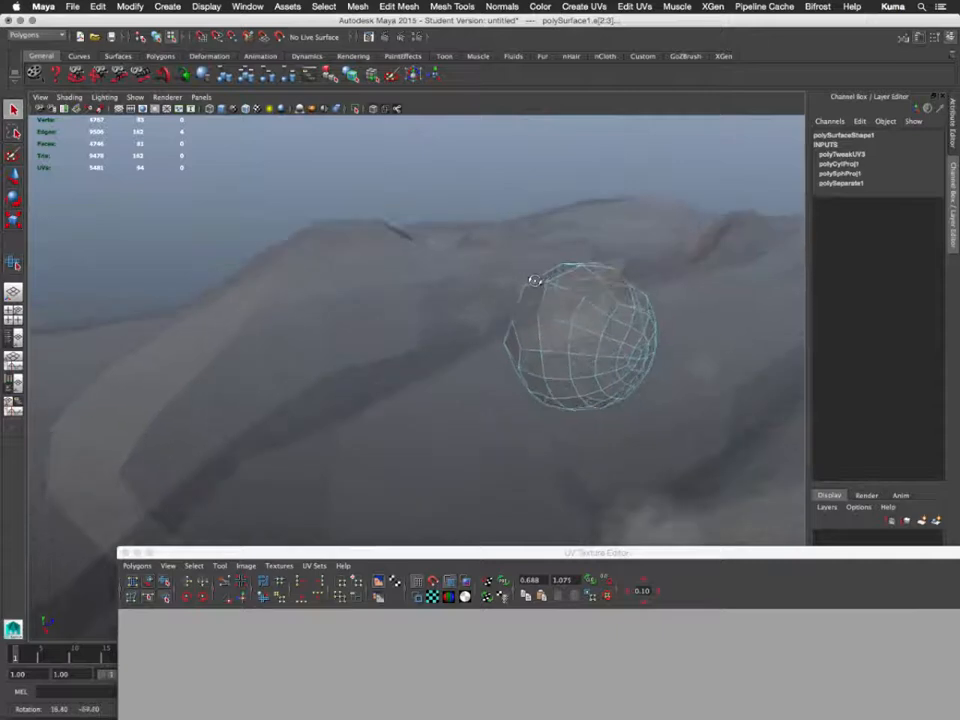
{"action": "left_click_drag", "start_coordinate": [573, 553], "coordinate": [433, 103]}
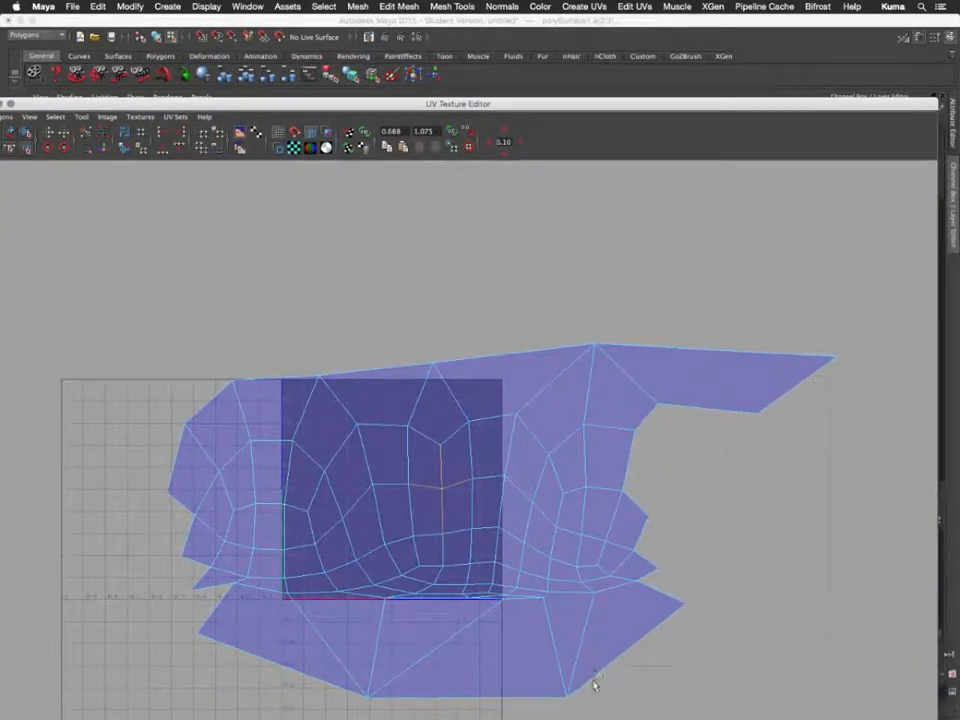
{"action": "left_click_drag", "start_coordinate": [502, 104], "coordinate": [632, 561]}
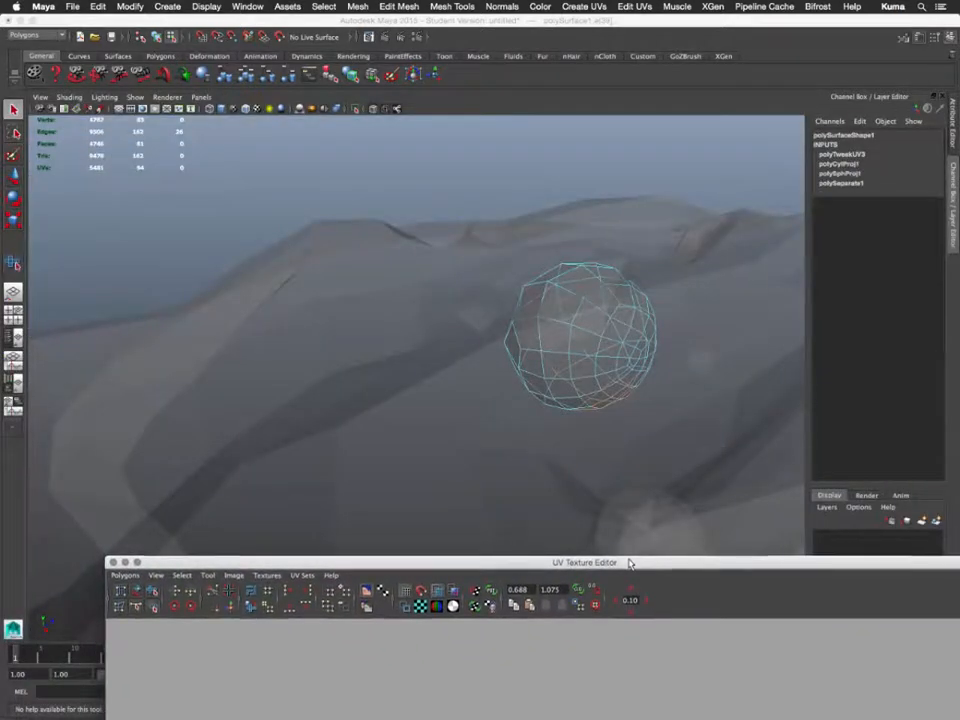
{"action": "left_click_drag", "start_coordinate": [643, 313], "coordinate": [439, 161], "text": "alt"}
{"action": "left_click", "coordinate": [371, 109]}
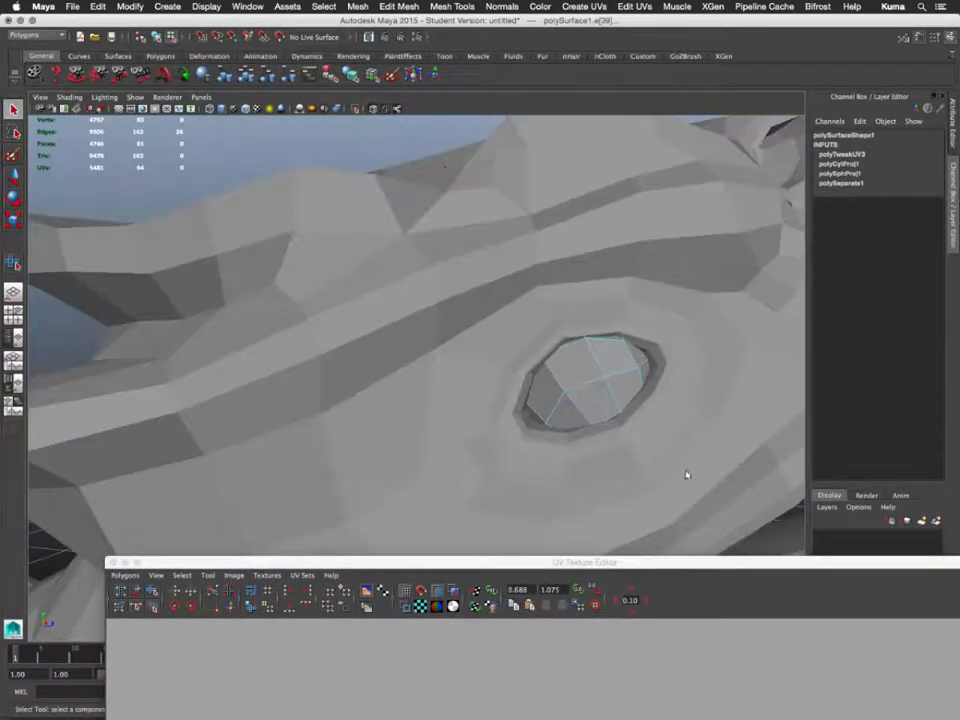
{"action": "right_click_drag", "start_coordinate": [678, 462], "coordinate": [650, 467], "text": "alt"}
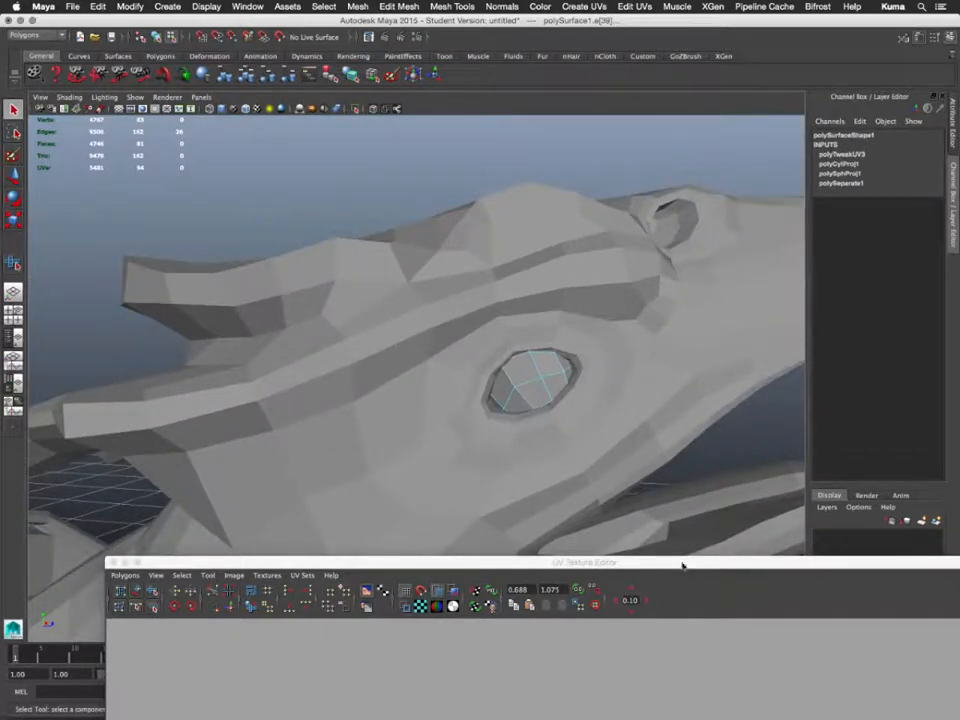
{"action": "left_click_drag", "start_coordinate": [682, 565], "coordinate": [557, 55]}
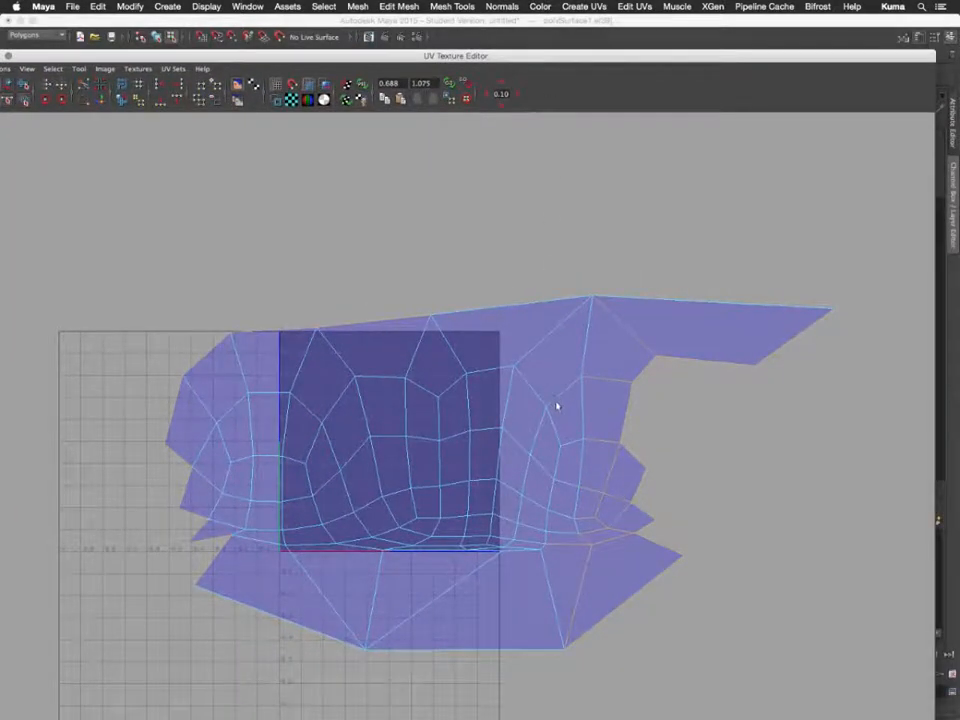
- Cut the eye's UV shell along the vertical edge line near its right end and move and sew the strip onto its left side
{"action": "double_click", "coordinate": [590, 537]}
{"action": "left_click_drag", "start_coordinate": [541, 58], "coordinate": [584, 54]}
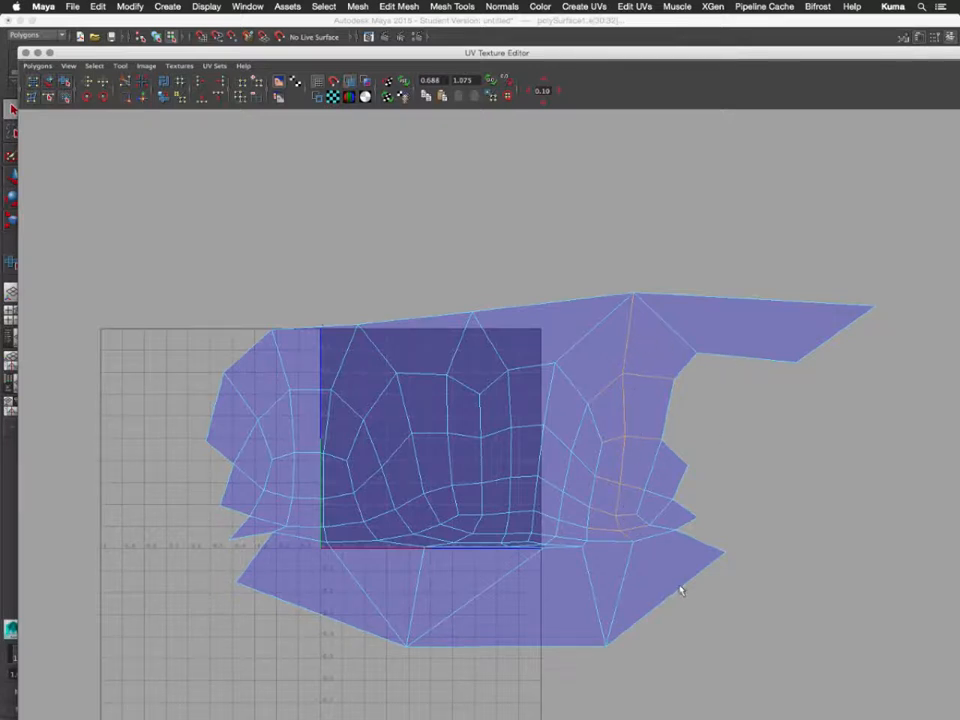
{"action": "left_click", "coordinate": [628, 342]}
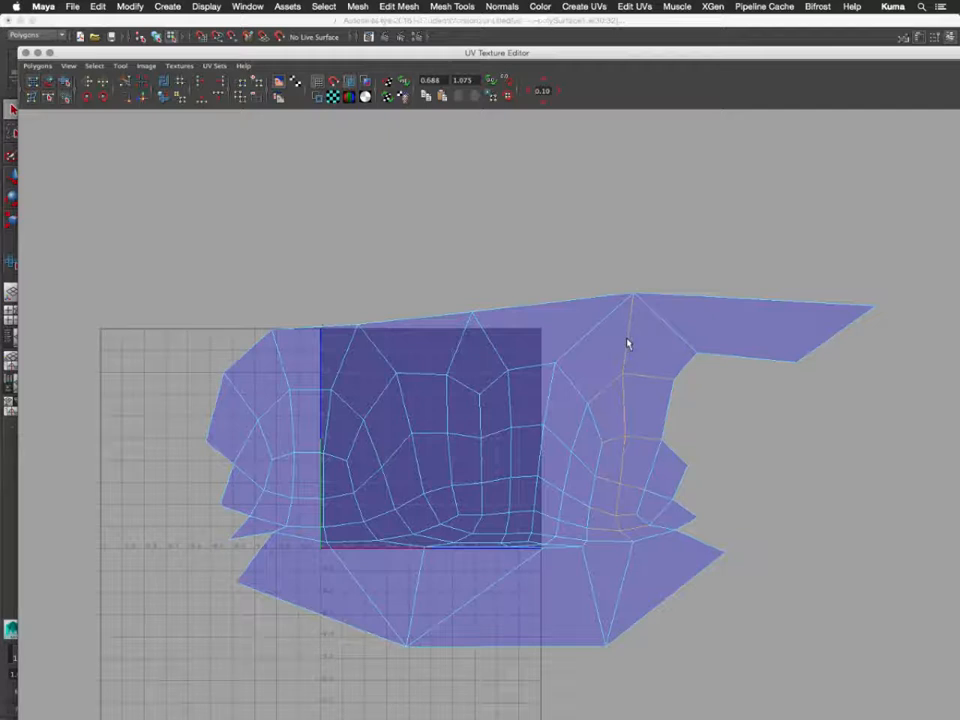
{"action": "left_click", "coordinate": [625, 413], "text": "shift"}
{"action": "left_click_drag", "start_coordinate": [639, 623], "coordinate": [642, 615]}
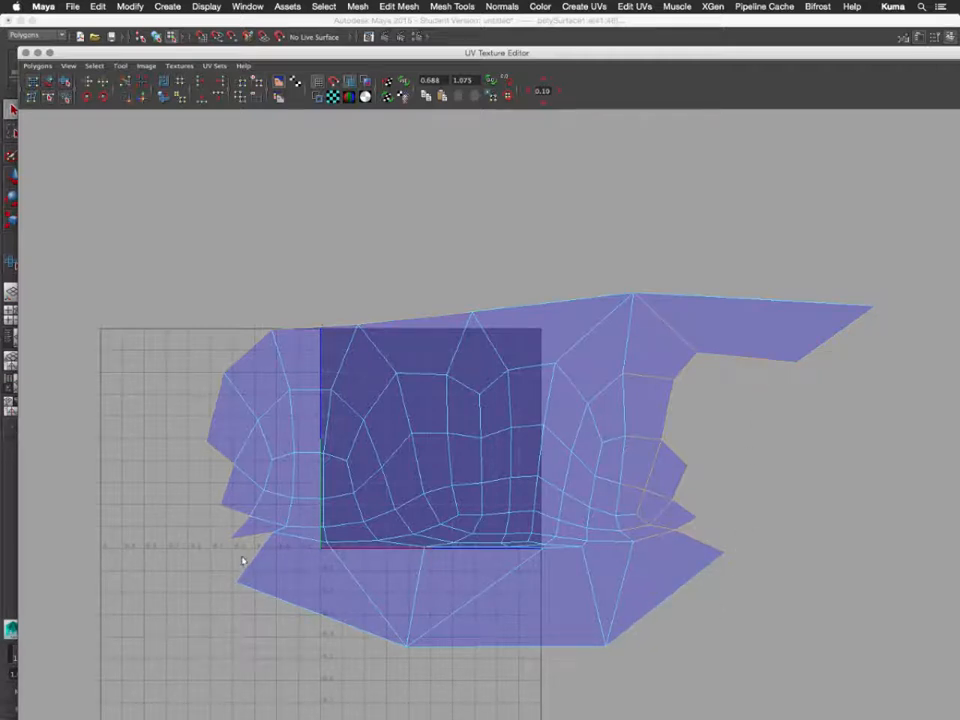
{"action": "left_click", "coordinate": [146, 98]}
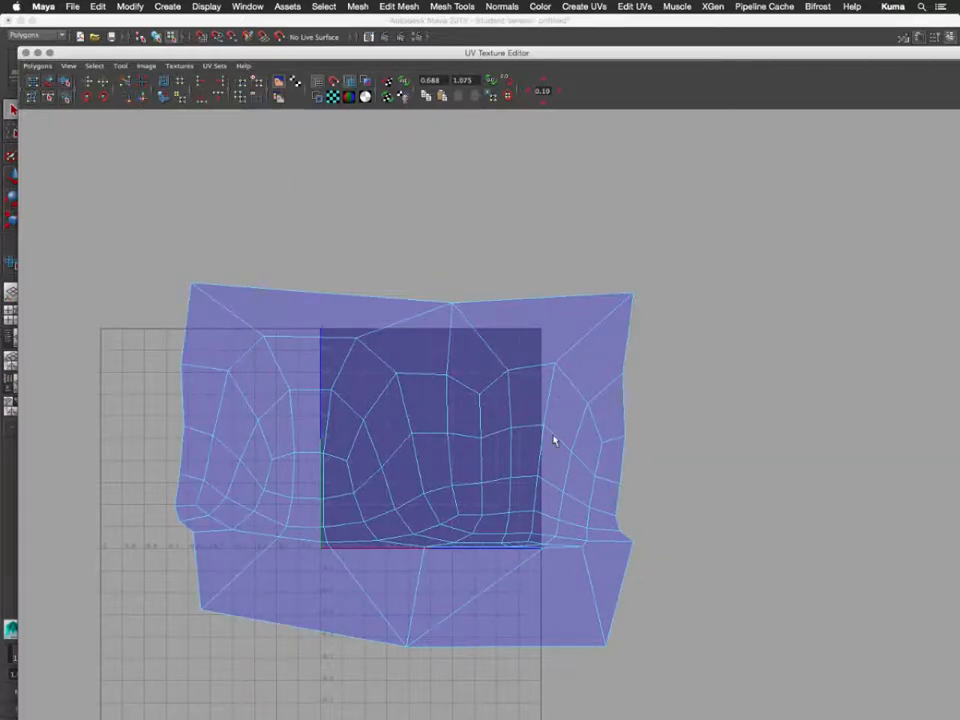
- Select the eye shell's interior UVs without its border and relax them with the Smooth UV Tool
{"action": "right_click_drag", "start_coordinate": [554, 440], "coordinate": [600, 435]}
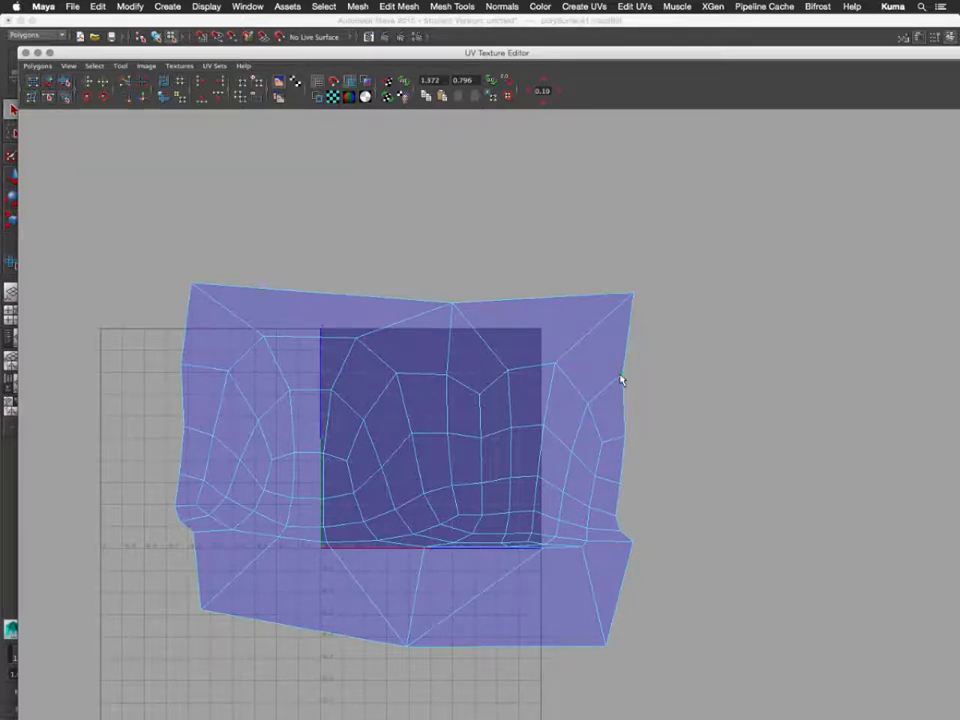
{"action": "right_click", "coordinate": [620, 378], "text": "ctrl"}
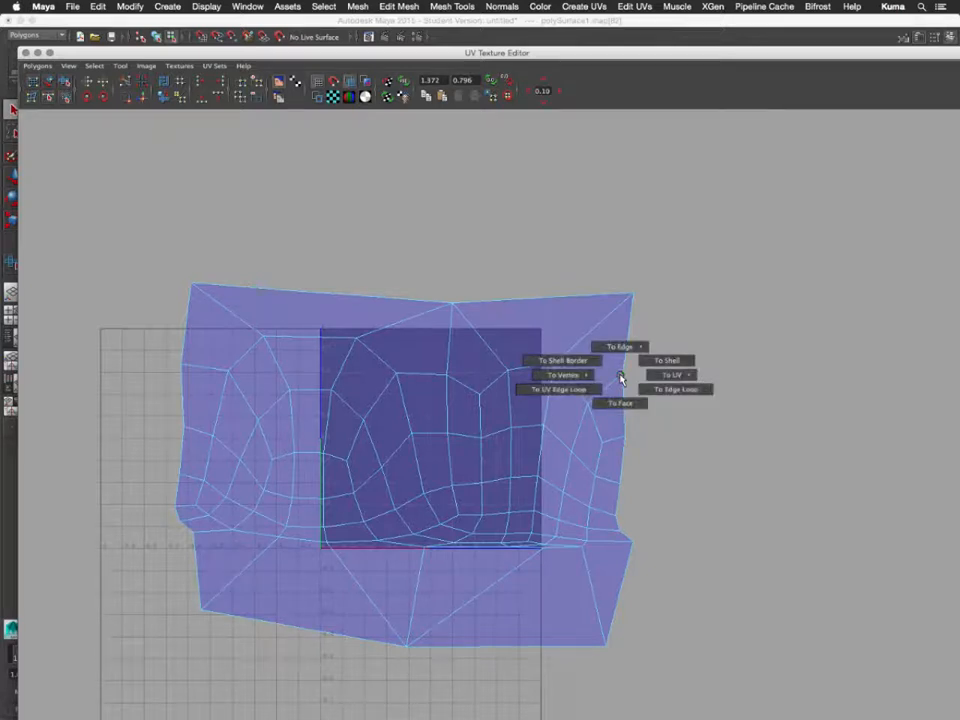
{"action": "left_click", "coordinate": [563, 360]}
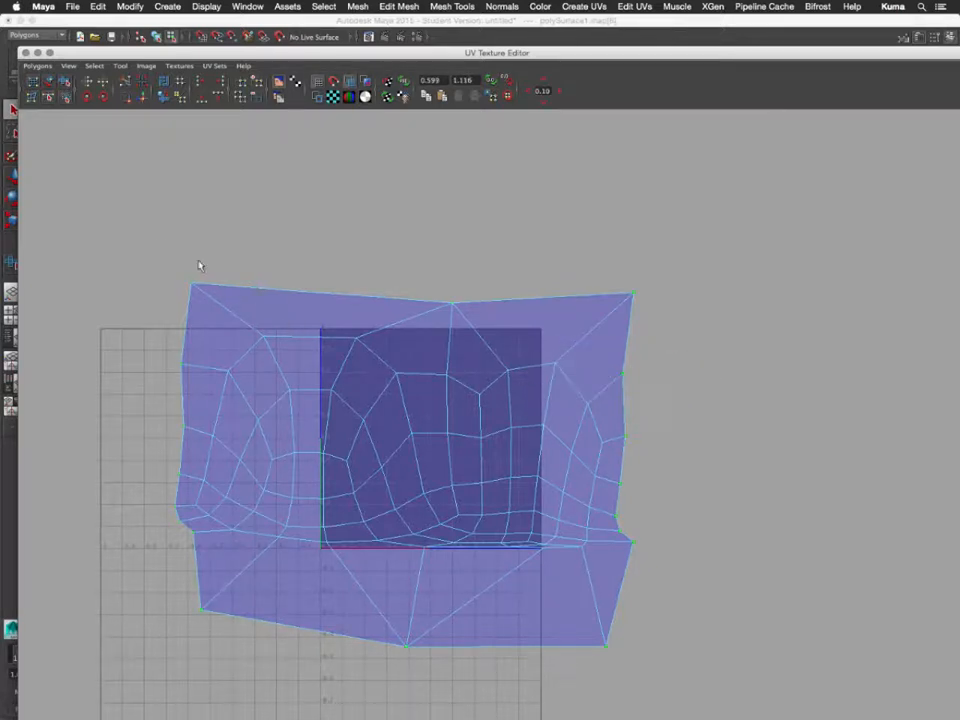
{"action": "left_click_drag", "start_coordinate": [153, 336], "coordinate": [741, 678], "text": "shift"}
{"action": "left_click", "coordinate": [64, 81]}
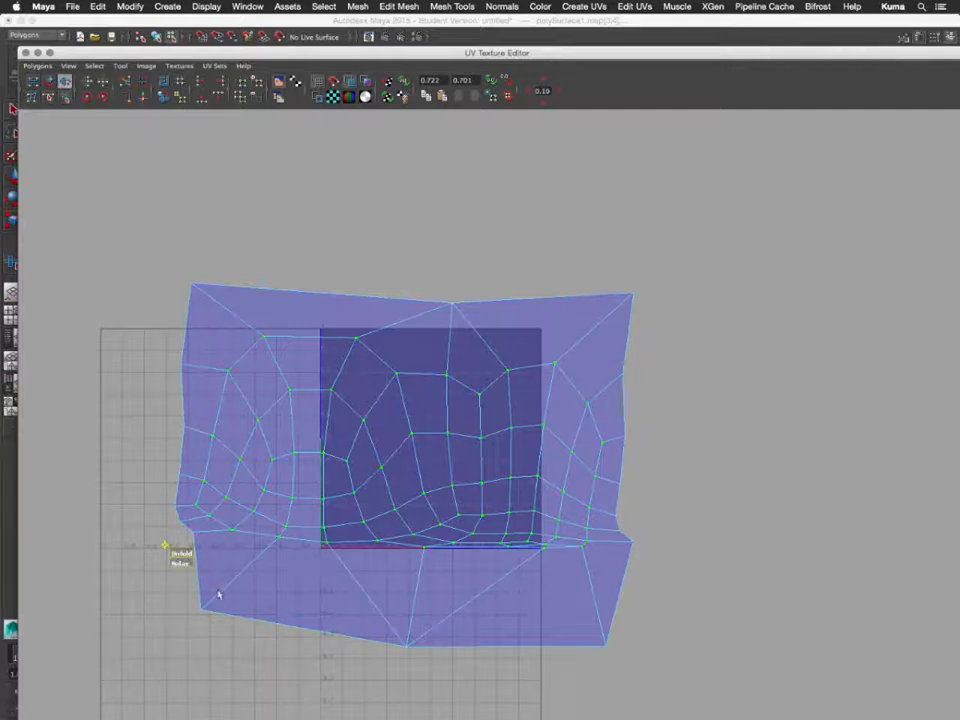
{"action": "left_click_drag", "start_coordinate": [180, 565], "coordinate": [369, 523]}
{"action": "key", "text": "q"}
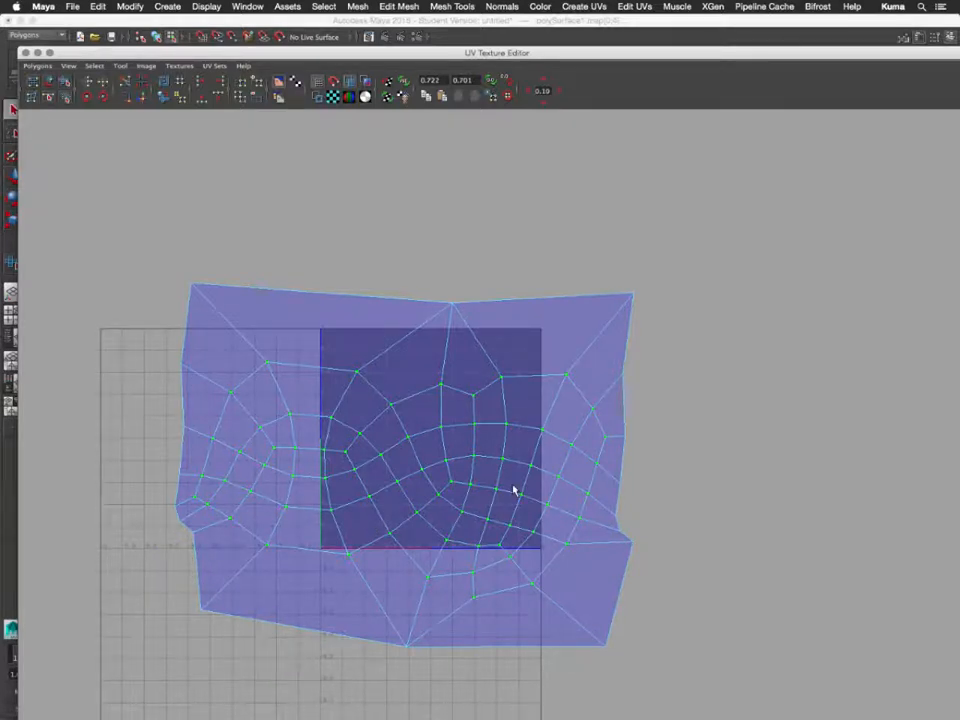
- Select all UVs of the eye shell and scale it down to a small patch inside the 0-to-1 UV square
{"action": "key", "text": "r"}
{"action": "middle_click_drag", "start_coordinate": [707, 497], "coordinate": [697, 486]}
{"action": "key", "text": "ctrl+z"}
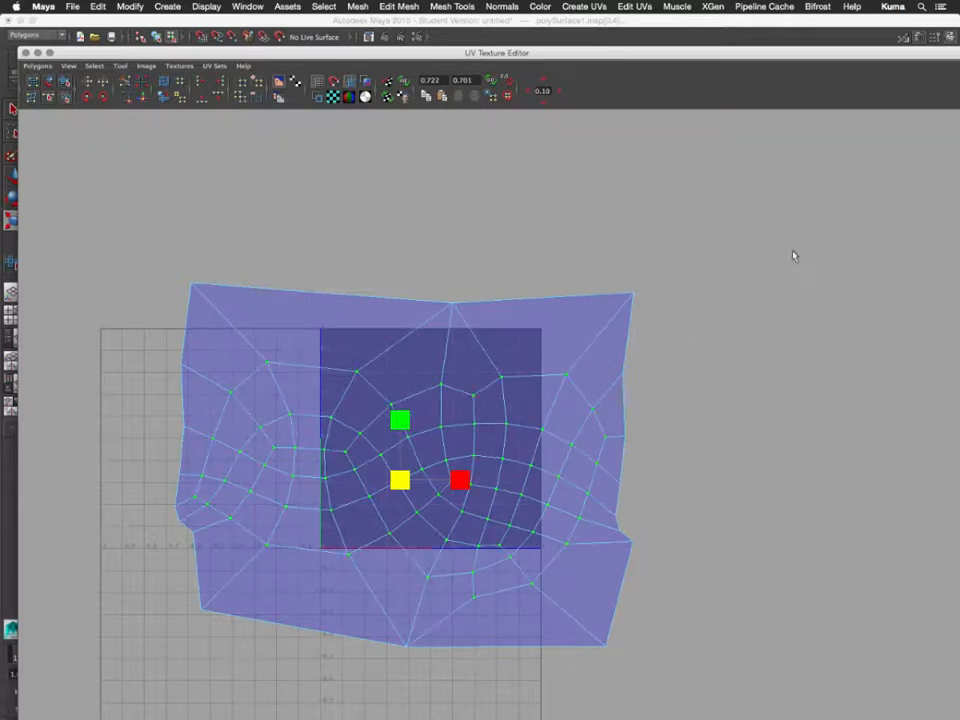
{"action": "left_click_drag", "start_coordinate": [338, 582], "coordinate": [180, 672]}
{"action": "left_click_drag", "start_coordinate": [142, 686], "coordinate": [145, 685]}
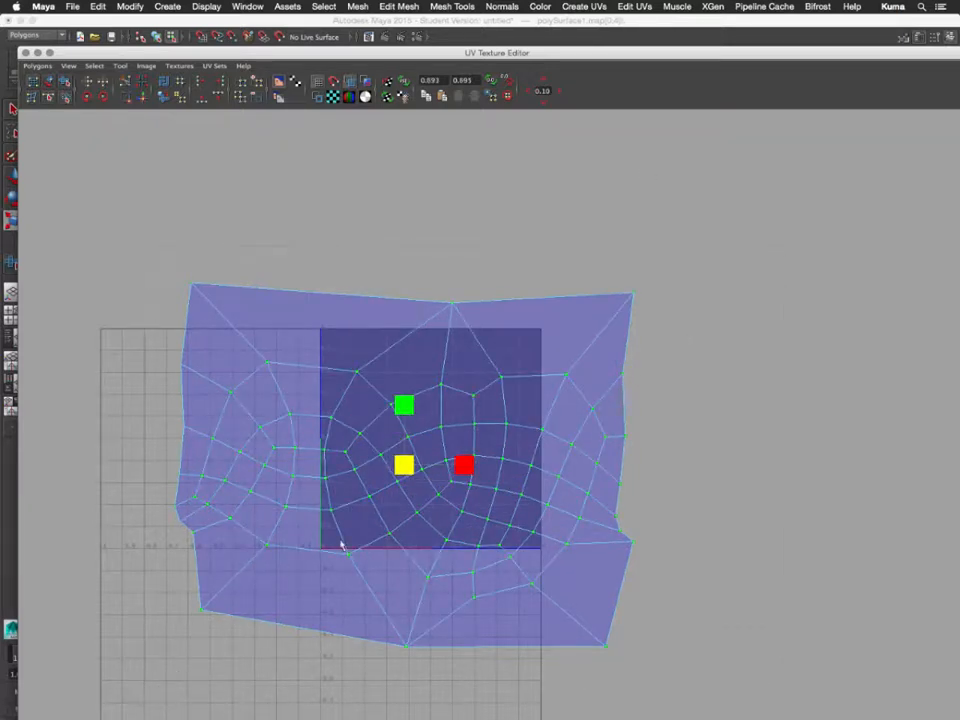
{"action": "middle_click_drag", "start_coordinate": [776, 412], "coordinate": [720, 424]}
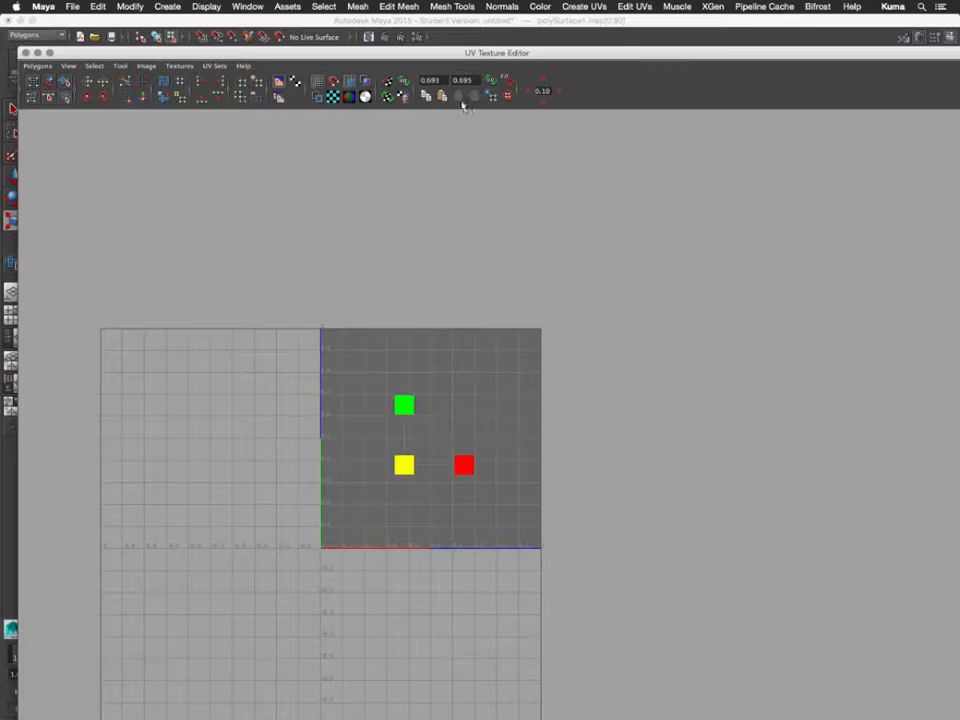
{"action": "middle_click_drag", "start_coordinate": [524, 405], "coordinate": [585, 395]}
{"action": "key", "text": "q"}
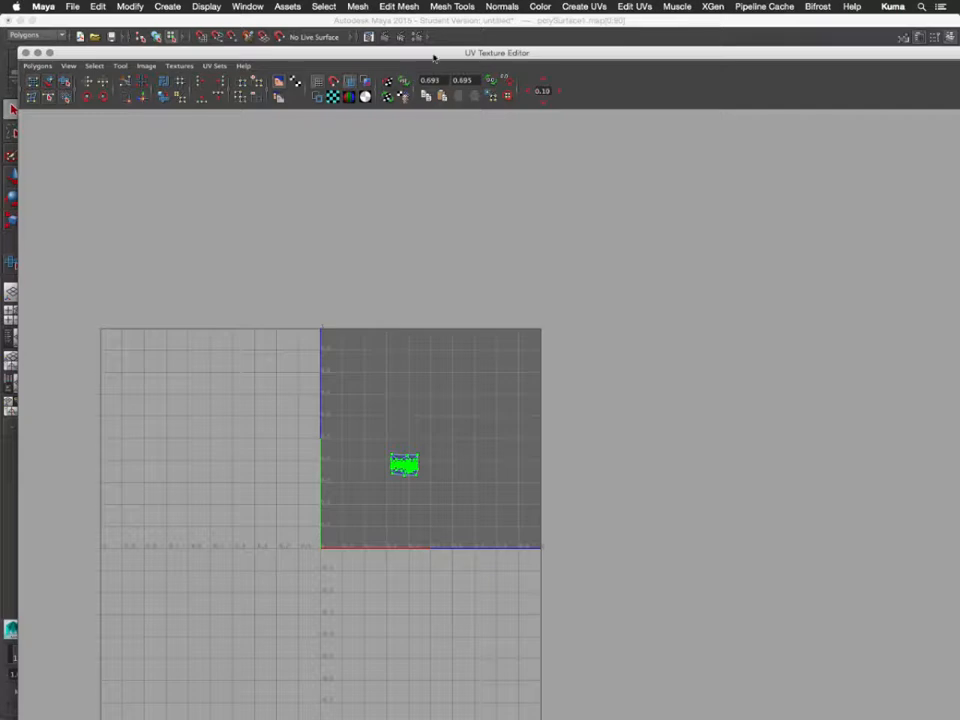
- Lower the UV Texture Editor to uncover the viewport, return to object selection and delete the opposite, unmapped eye
{"action": "left_click_drag", "start_coordinate": [434, 57], "coordinate": [494, 607]}
{"action": "left_click_drag", "start_coordinate": [510, 270], "coordinate": [435, 285], "text": "alt"}
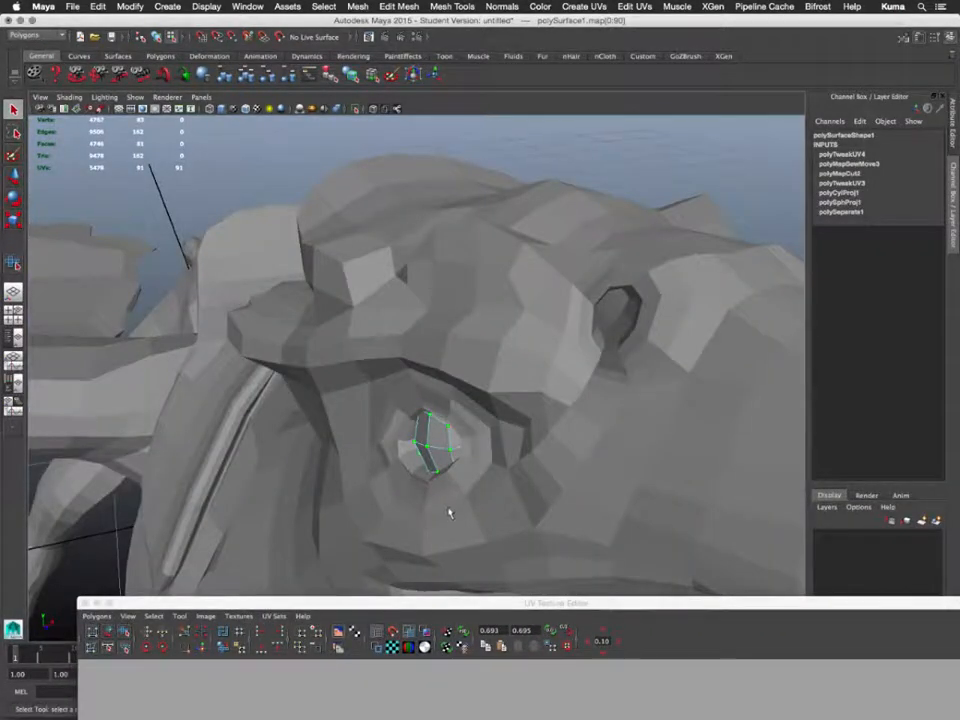
{"action": "right_click_drag", "start_coordinate": [428, 441], "coordinate": [424, 418]}
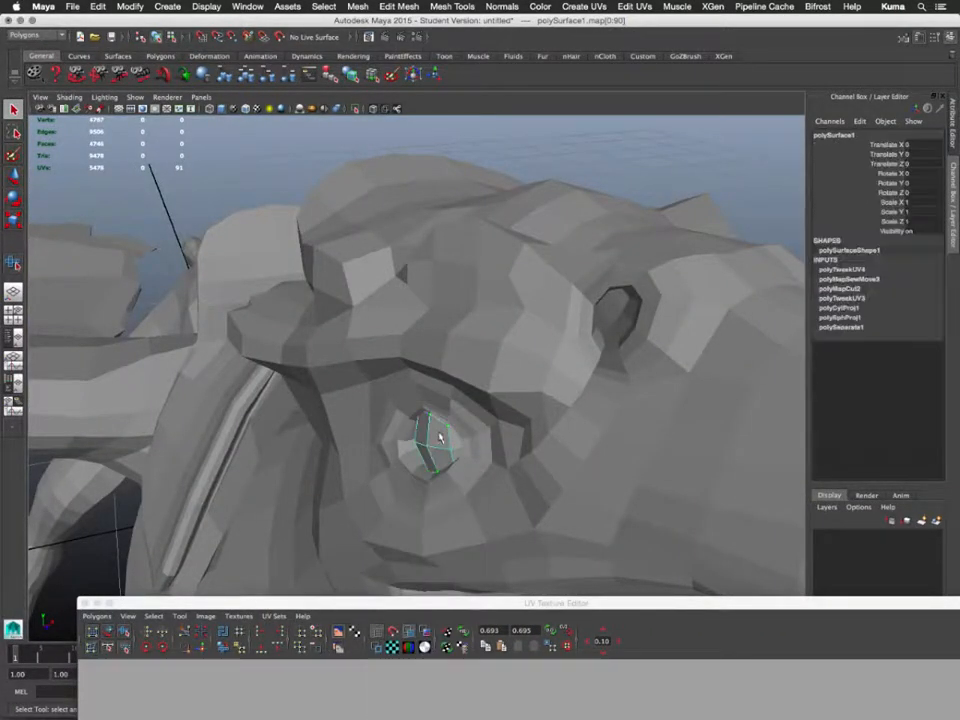
{"action": "left_click_drag", "start_coordinate": [439, 439], "coordinate": [540, 465], "text": "alt"}
{"action": "left_click", "coordinate": [578, 497]}
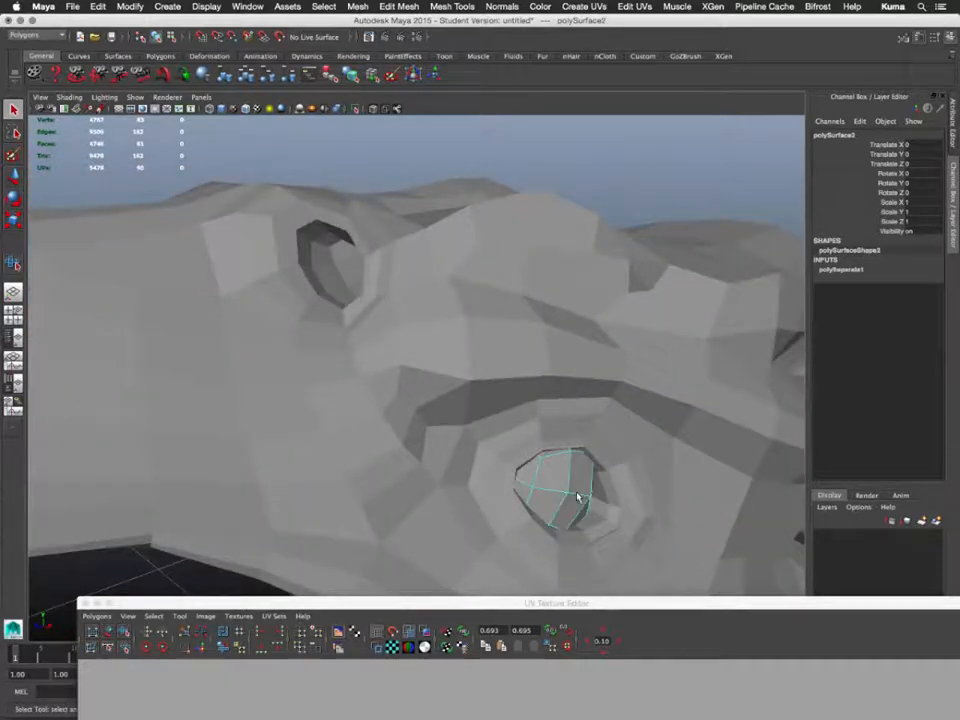
{"action": "key", "text": "Delete"}
- Duplicate the remapped eye and set the copy's Scale X to -1 to mirror it into the other socket
{"action": "left_click_drag", "start_coordinate": [374, 384], "coordinate": [435, 401], "text": "alt"}
{"action": "left_click", "coordinate": [448, 414]}
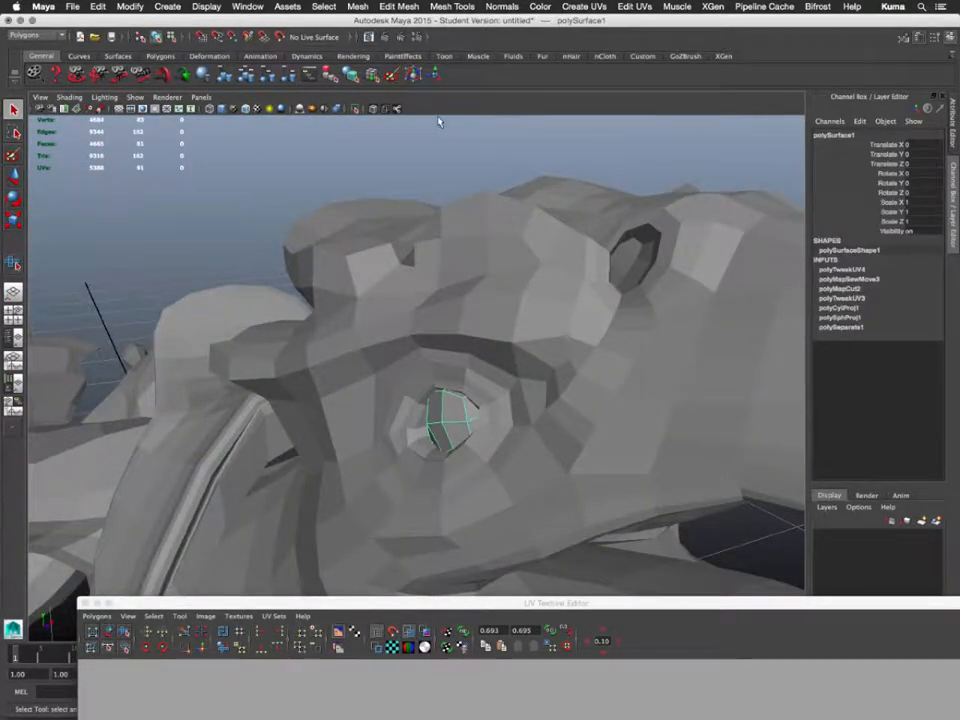
{"action": "key", "text": "ctrl+d"}
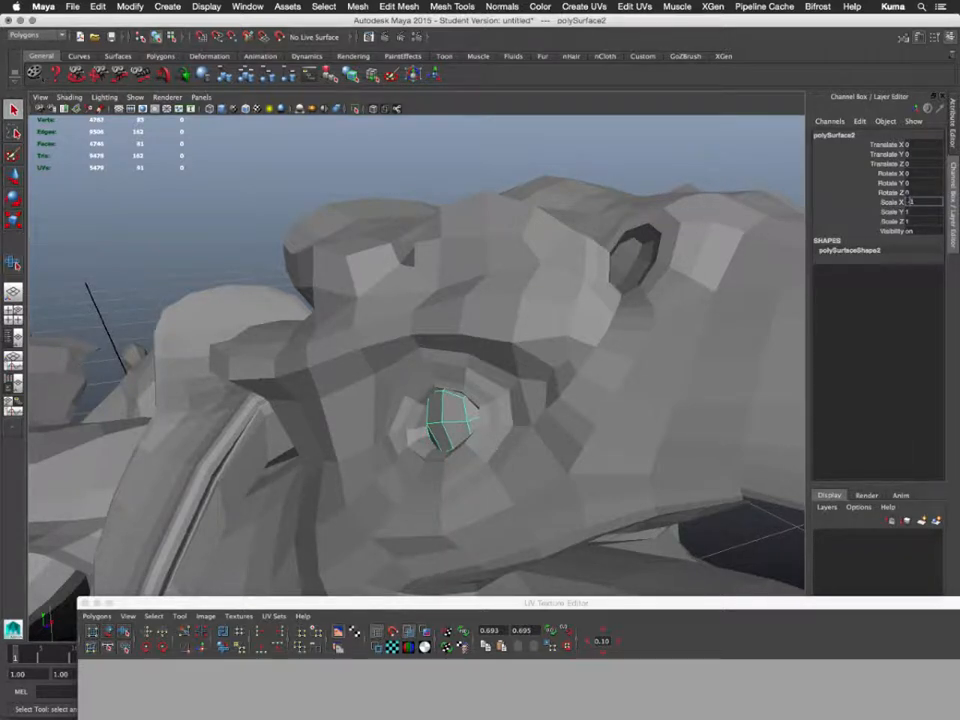
{"action": "type", "text": "-1"}
{"action": "key", "text": "Return"}
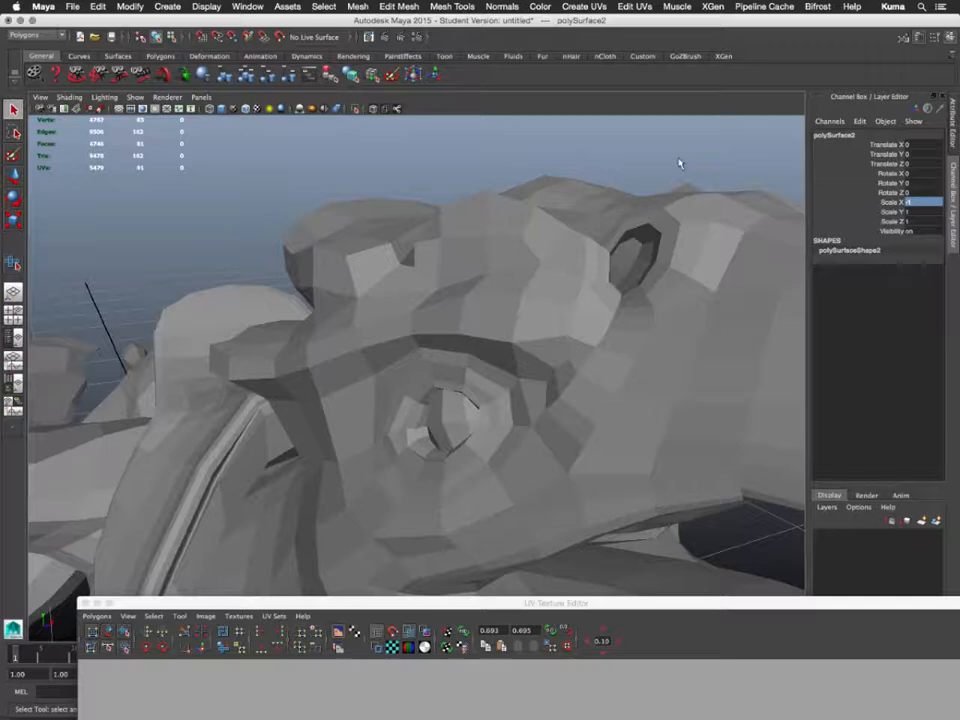
{"action": "left_click_drag", "start_coordinate": [679, 161], "coordinate": [539, 150], "text": "alt"}
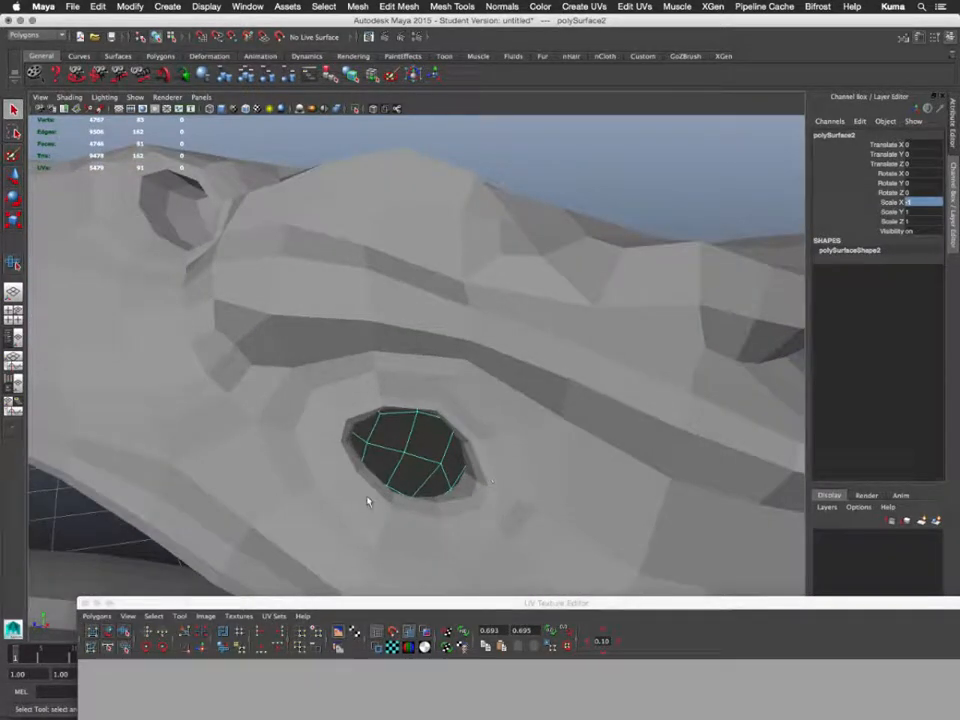
- Set the mirrored eye's normals to face and reverse them so the surface faces outward
{"action": "right_click_drag", "start_coordinate": [409, 454], "coordinate": [426, 428]}
{"action": "left_click", "coordinate": [501, 7]}
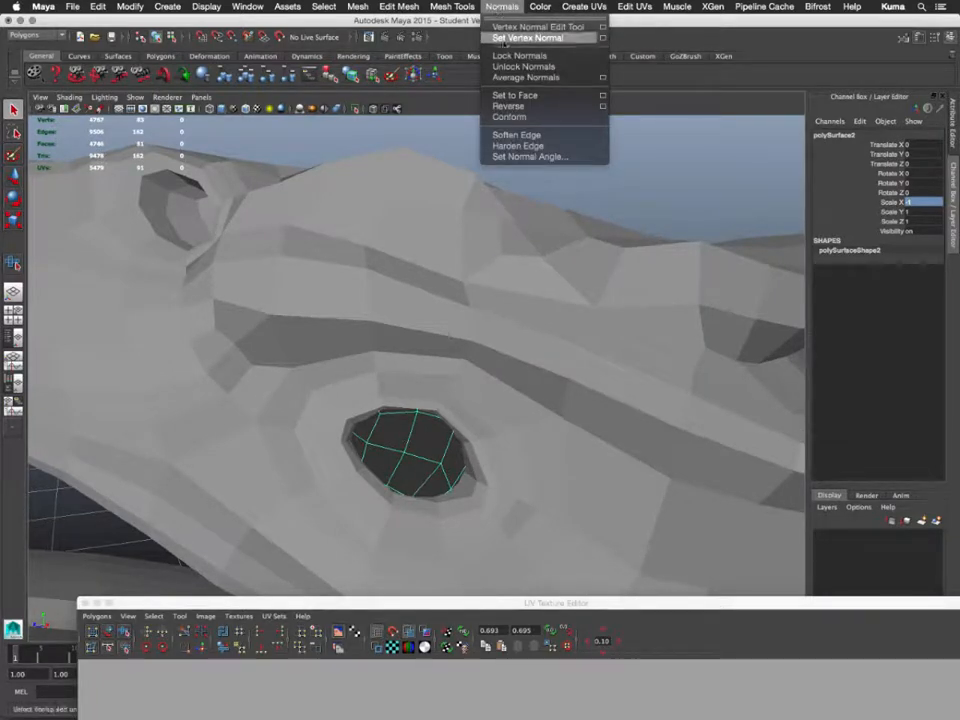
{"action": "left_click", "coordinate": [510, 96]}
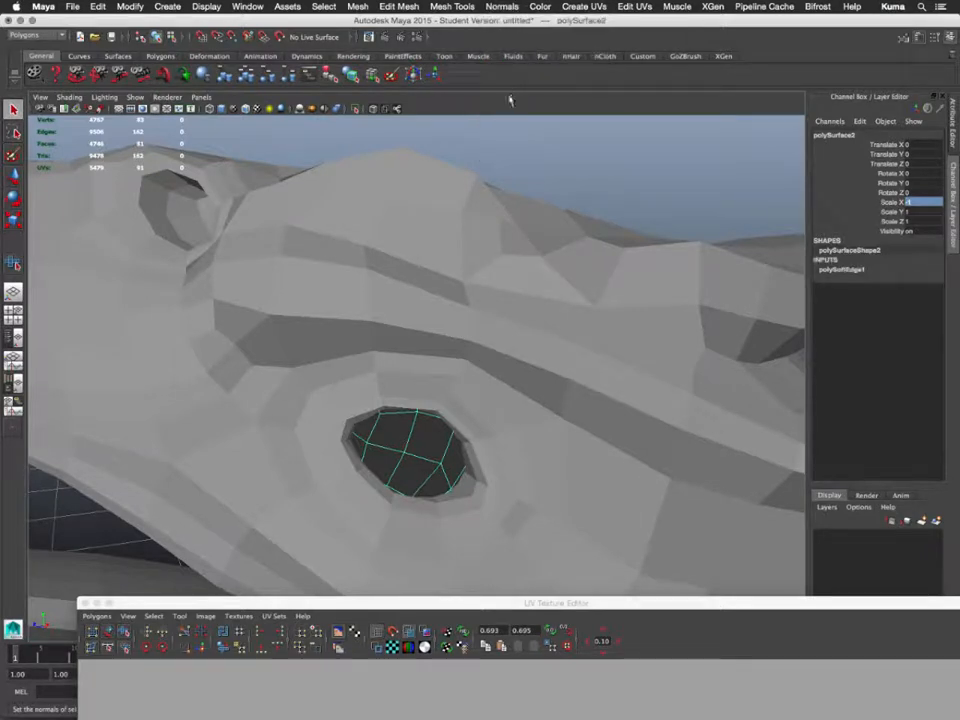
{"action": "left_click", "coordinate": [501, 7]}
{"action": "left_click", "coordinate": [521, 108]}
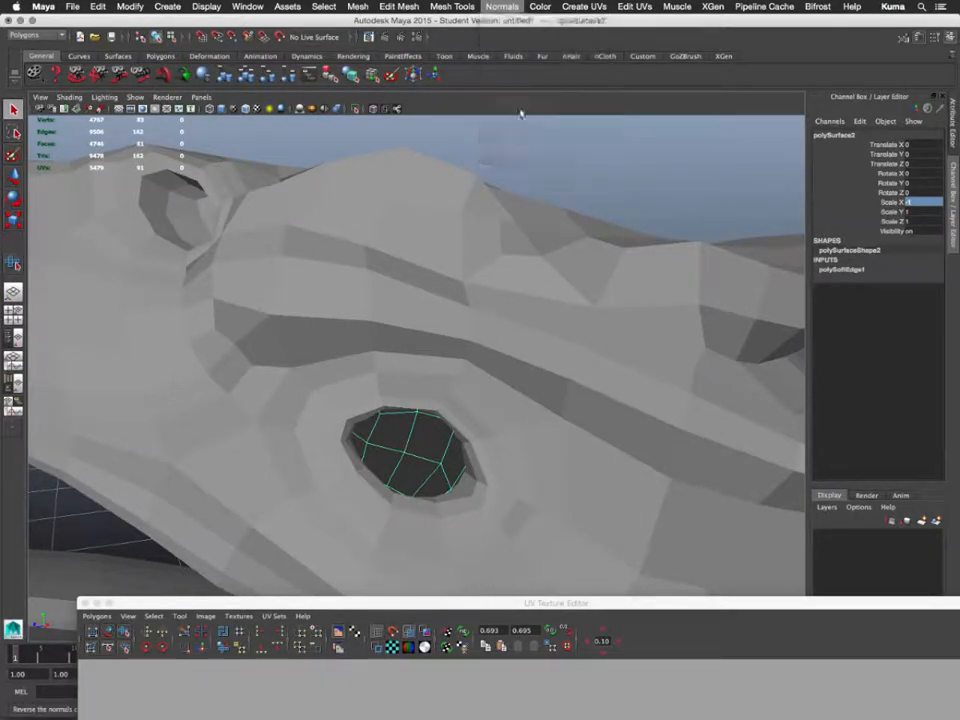
{"action": "right_click_drag", "start_coordinate": [409, 444], "coordinate": [416, 422]}
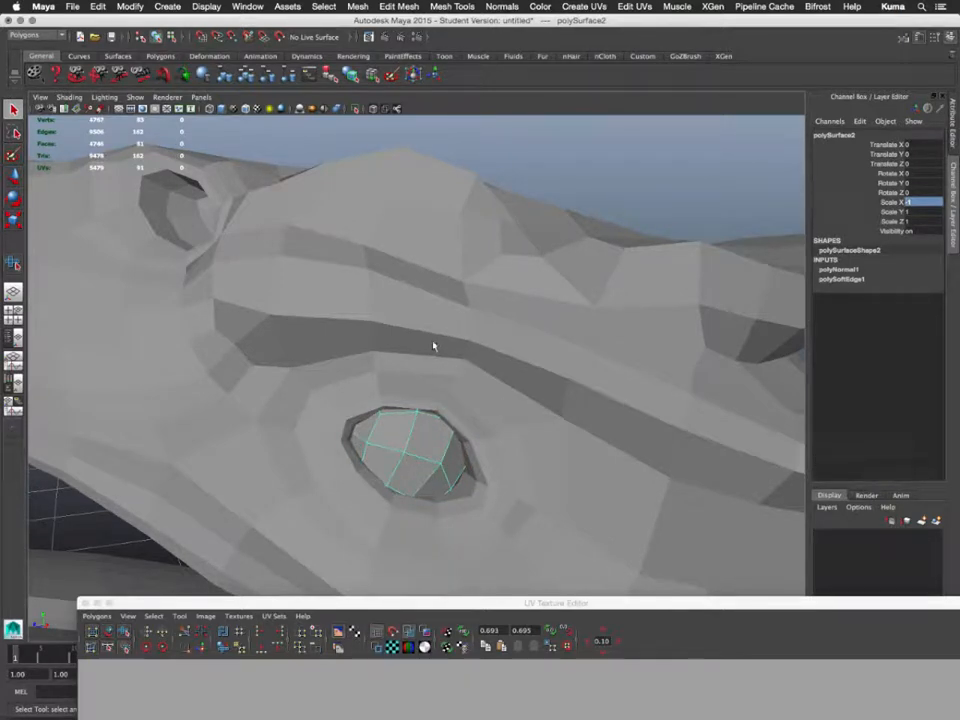
- Freeze the mirrored eye's transformations, reverse its normals again so the surface faces outward, and reselect it as an object
{"action": "left_click", "coordinate": [57, 10]}
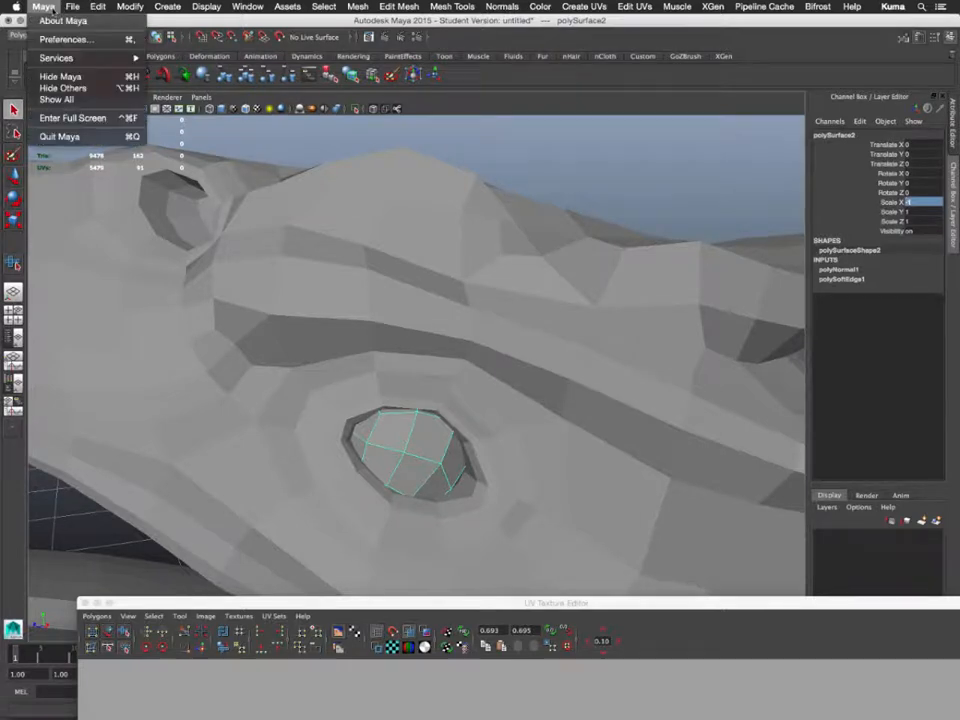
{"action": "mouse_move", "coordinate": [74, 8]}
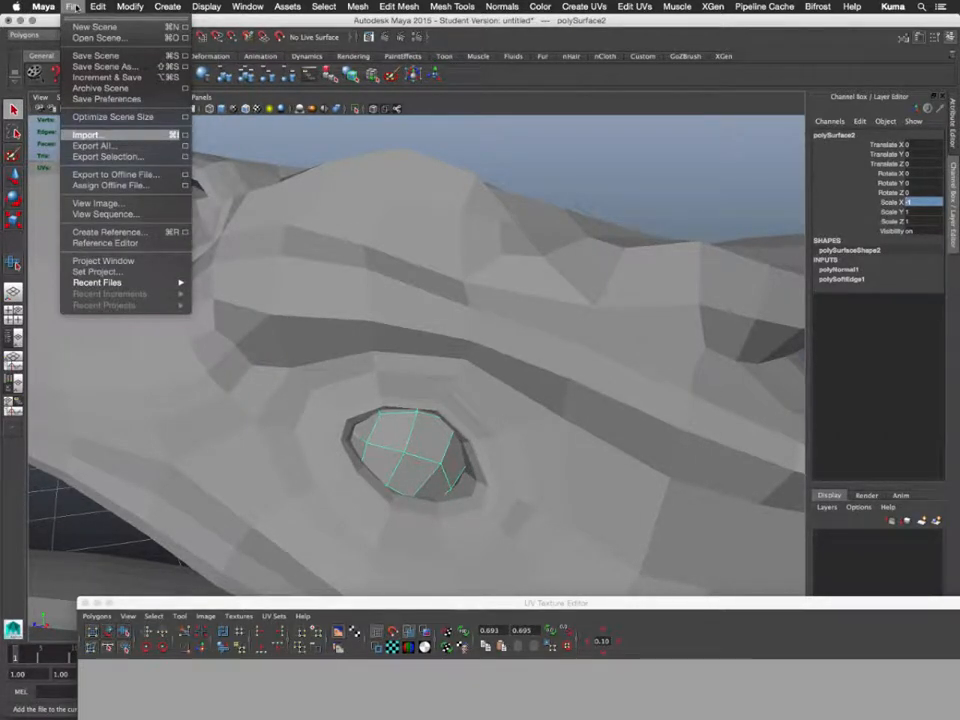
{"action": "mouse_move", "coordinate": [128, 8]}
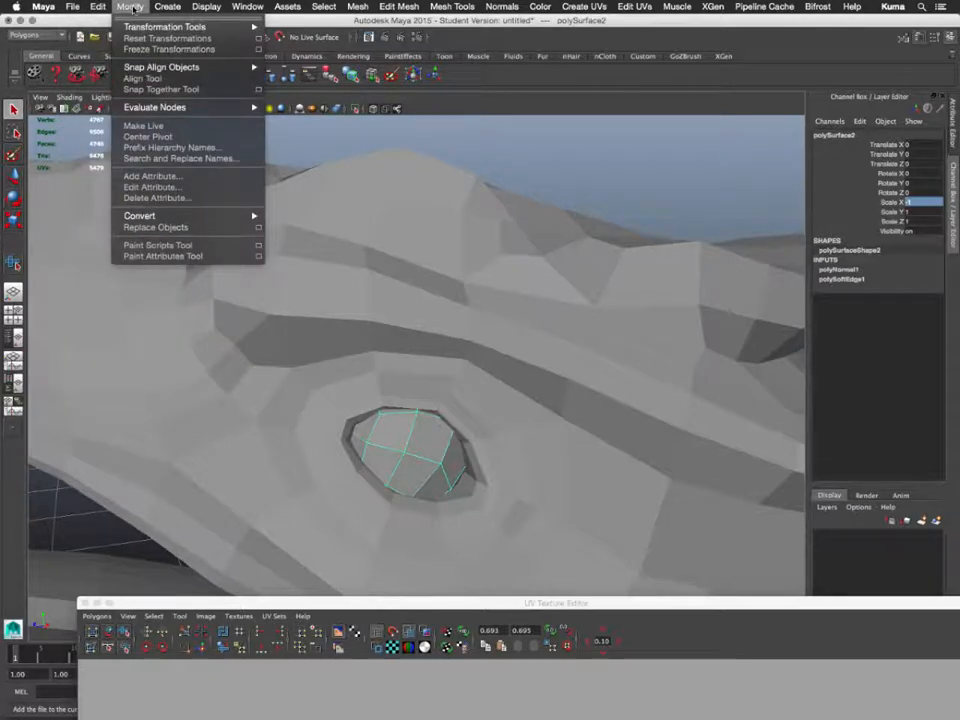
{"action": "left_click", "coordinate": [160, 50]}
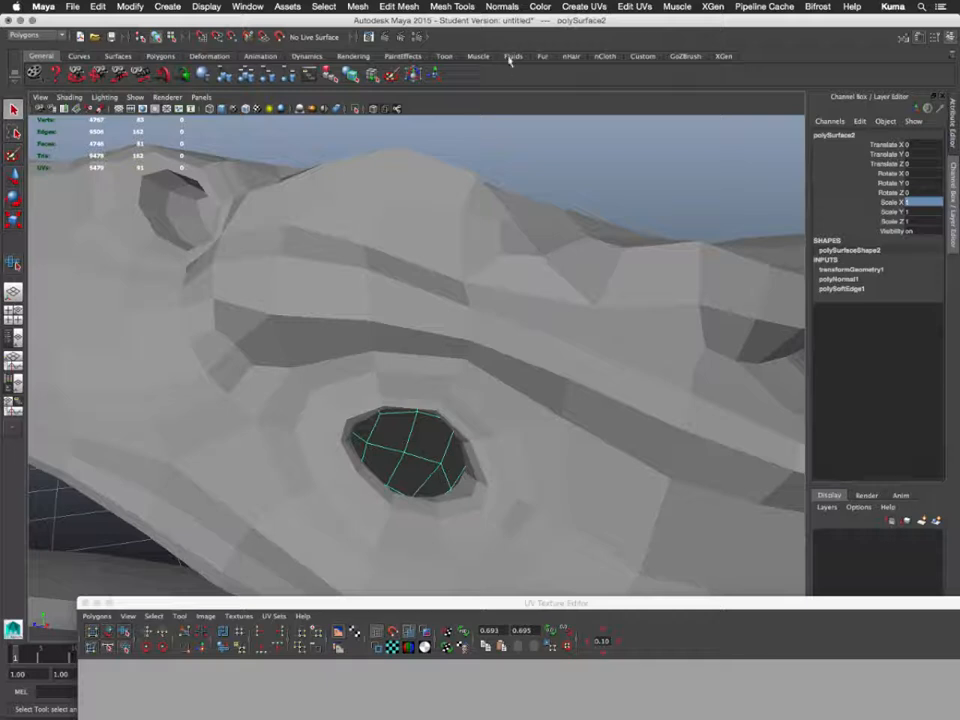
{"action": "left_click", "coordinate": [503, 8]}
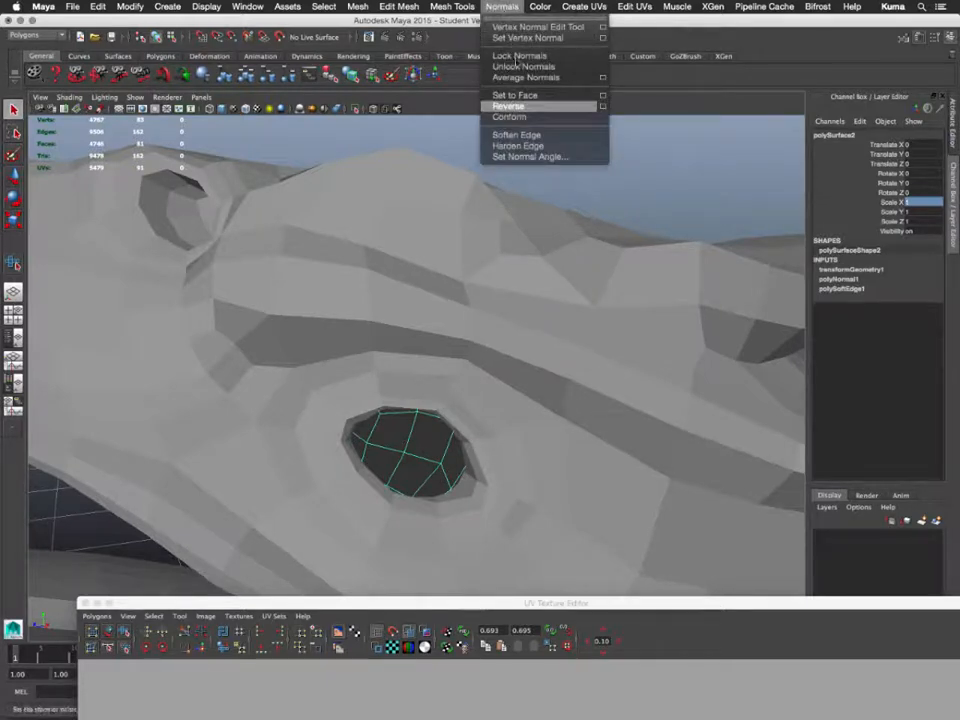
{"action": "left_click", "coordinate": [510, 106]}
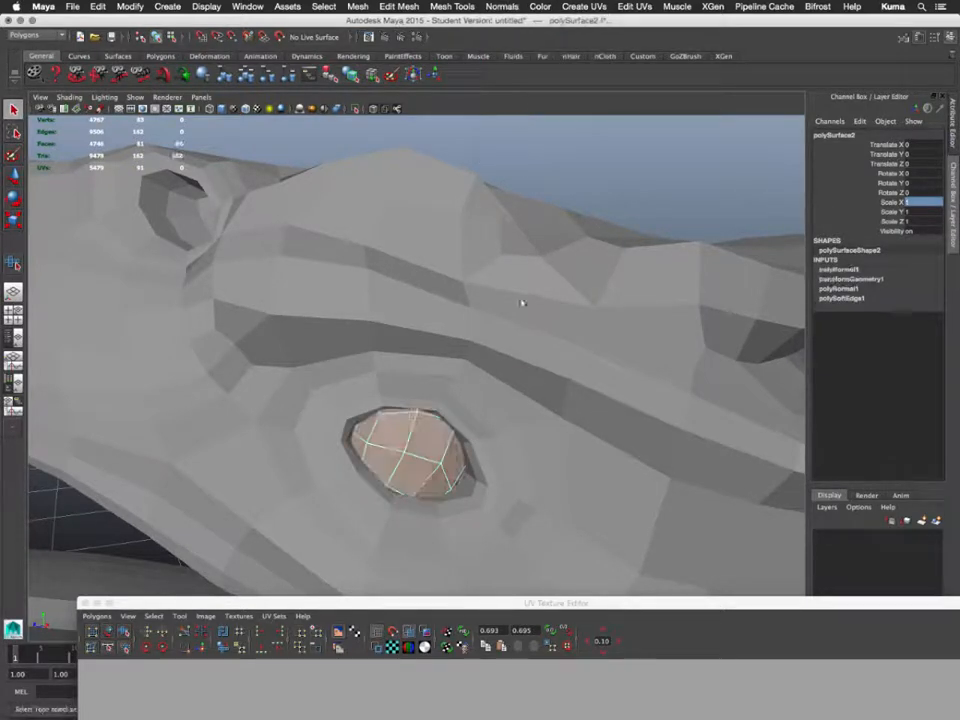
{"action": "left_click", "coordinate": [619, 198]}
{"action": "left_click", "coordinate": [411, 441]}
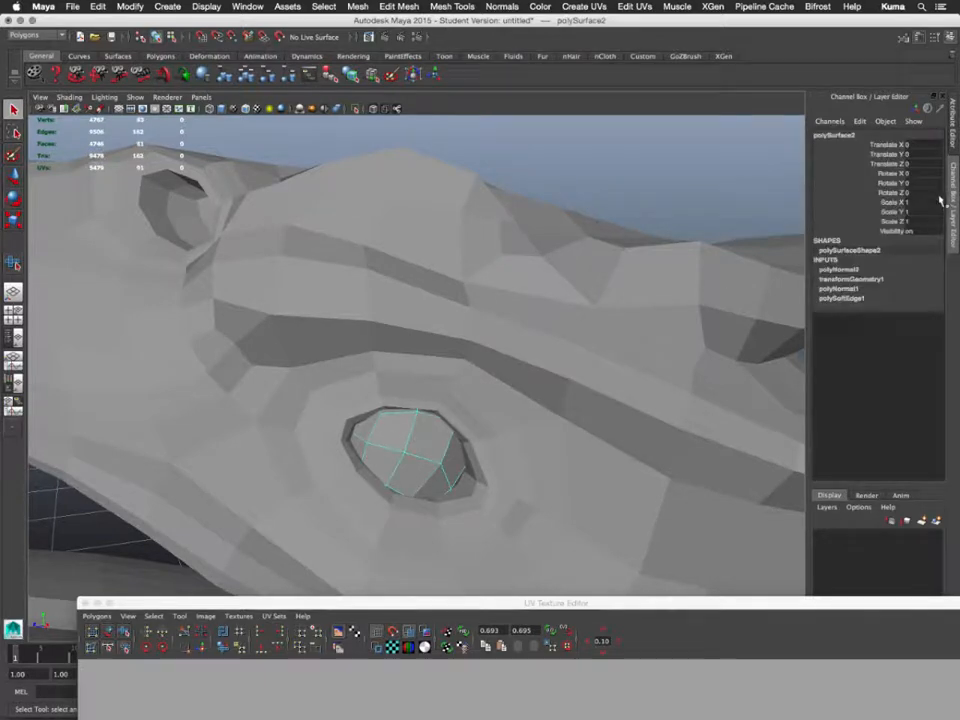
- Add the original eye to the mirrored eye's selection and combine both eyes into one mesh
{"action": "left_click_drag", "start_coordinate": [652, 208], "coordinate": [703, 236], "text": "alt"}
{"action": "right_click_drag", "start_coordinate": [522, 398], "coordinate": [305, 212], "text": "alt"}
{"action": "left_click_drag", "start_coordinate": [454, 334], "coordinate": [140, 180], "text": "alt"}
{"action": "left_click", "coordinate": [450, 260], "text": "shift"}
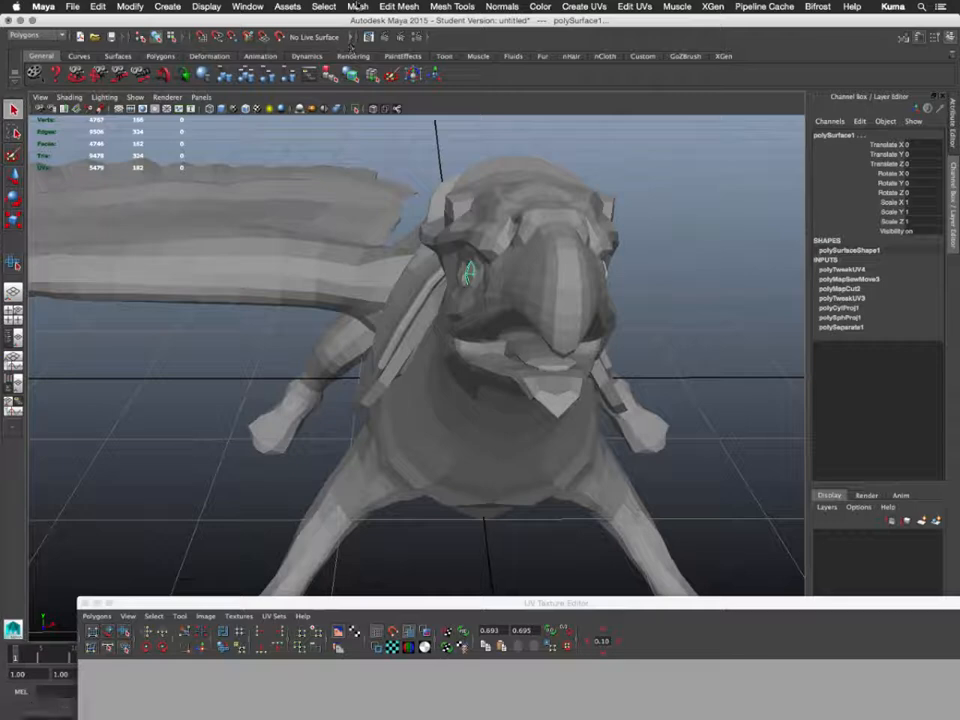
{"action": "left_click", "coordinate": [357, 6]}
{"action": "left_click", "coordinate": [369, 50]}
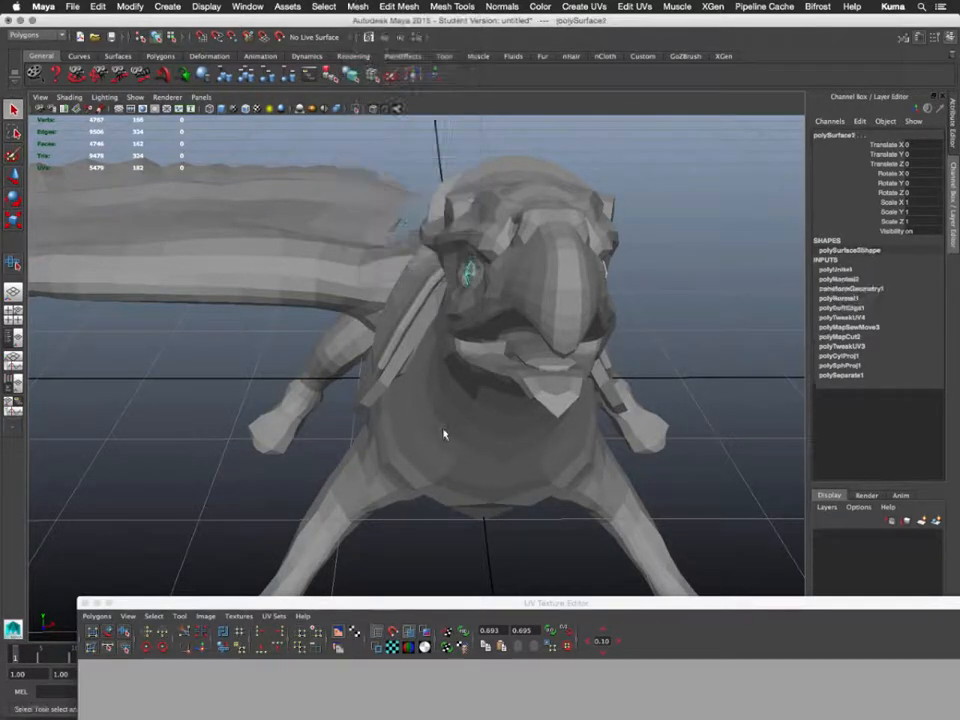
- Select the wing mesh and bring the UV Texture Editor back up with both wing shells framed
{"action": "left_click_drag", "start_coordinate": [444, 435], "coordinate": [300, 332], "text": "alt"}
{"action": "left_click", "coordinate": [300, 332]}
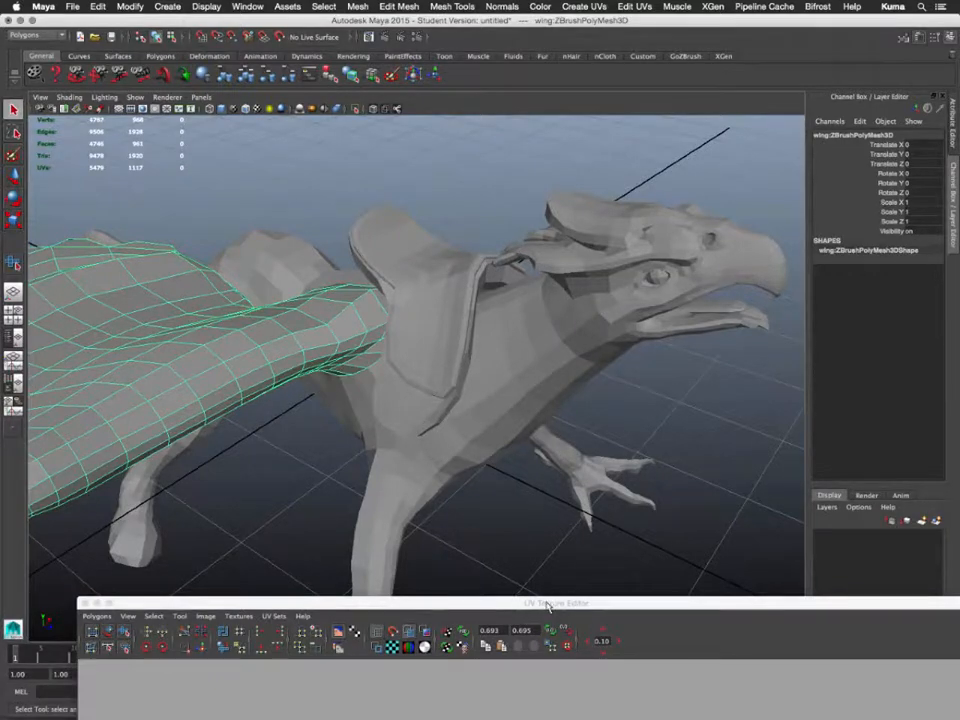
{"action": "left_click_drag", "start_coordinate": [547, 600], "coordinate": [456, 33]}
{"action": "scroll", "coordinate": [456, 343], "scroll_direction": "down", "scroll_amount": 2}
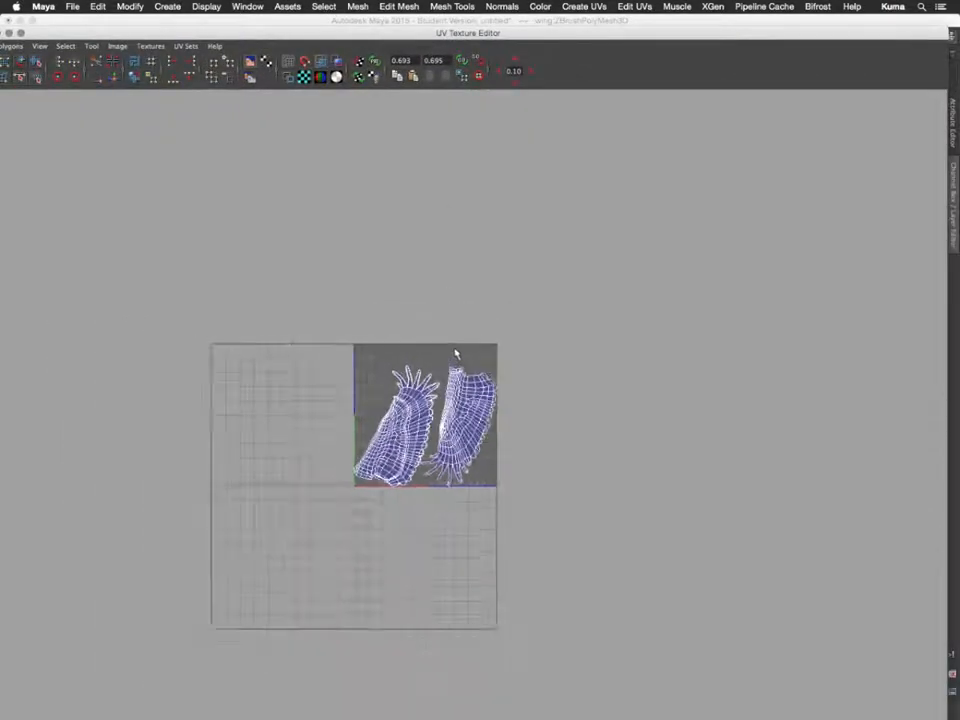
{"action": "scroll", "coordinate": [452, 343], "scroll_direction": "up", "scroll_amount": 6}
{"action": "middle_click_drag", "start_coordinate": [457, 355], "coordinate": [642, 223], "text": "alt"}
- Select all UVs of the wing shell nearest the UV origin and move it away from the other shell, partly outside the 0-to-1 square
{"action": "right_click", "coordinate": [472, 373]}
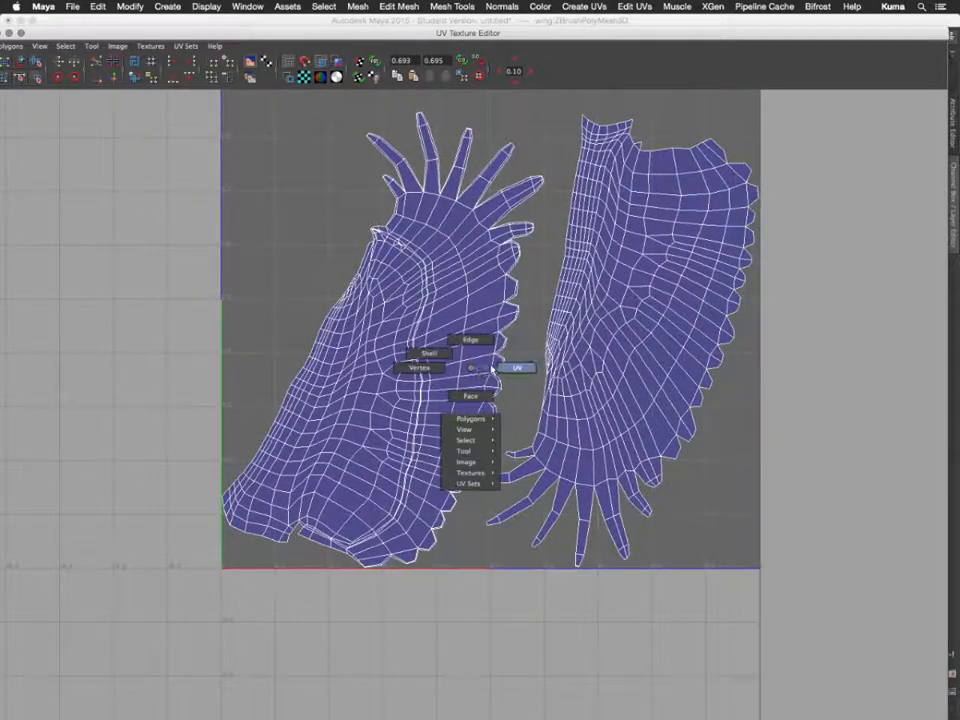
{"action": "right_click_drag", "start_coordinate": [472, 373], "coordinate": [508, 377]}
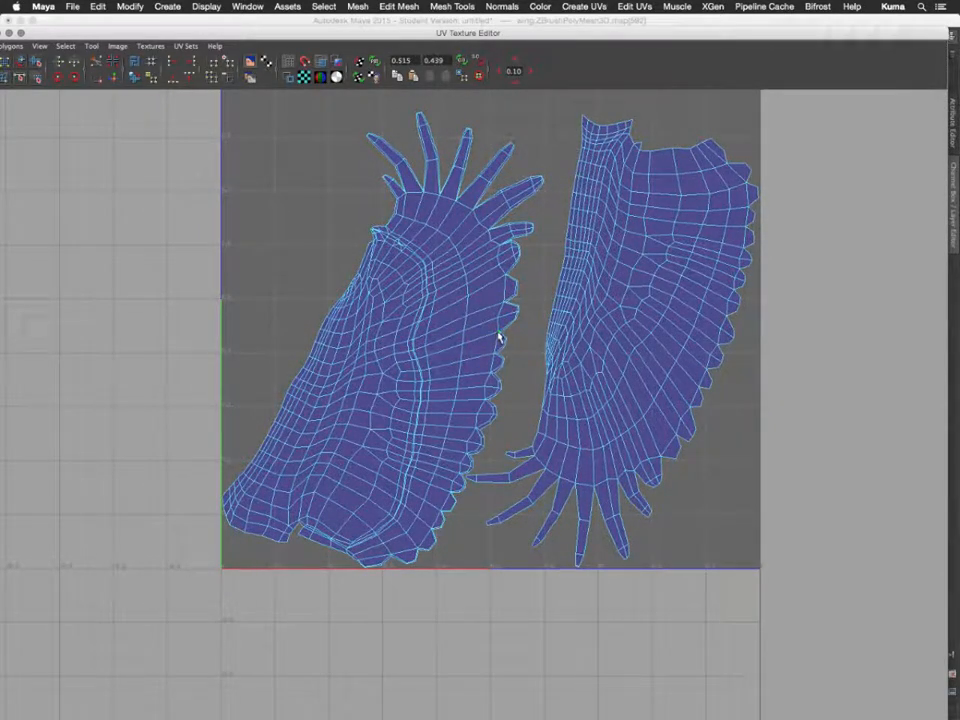
{"action": "right_click", "coordinate": [499, 338], "text": "ctrl"}
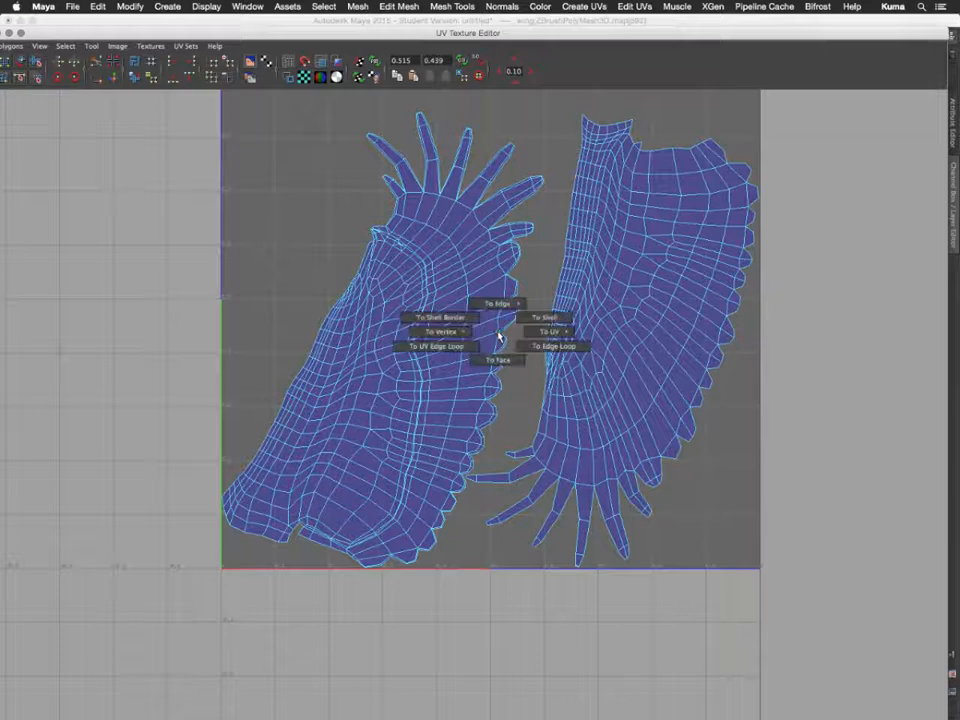
{"action": "right_click_drag", "start_coordinate": [499, 331], "coordinate": [519, 323], "text": "ctrl"}
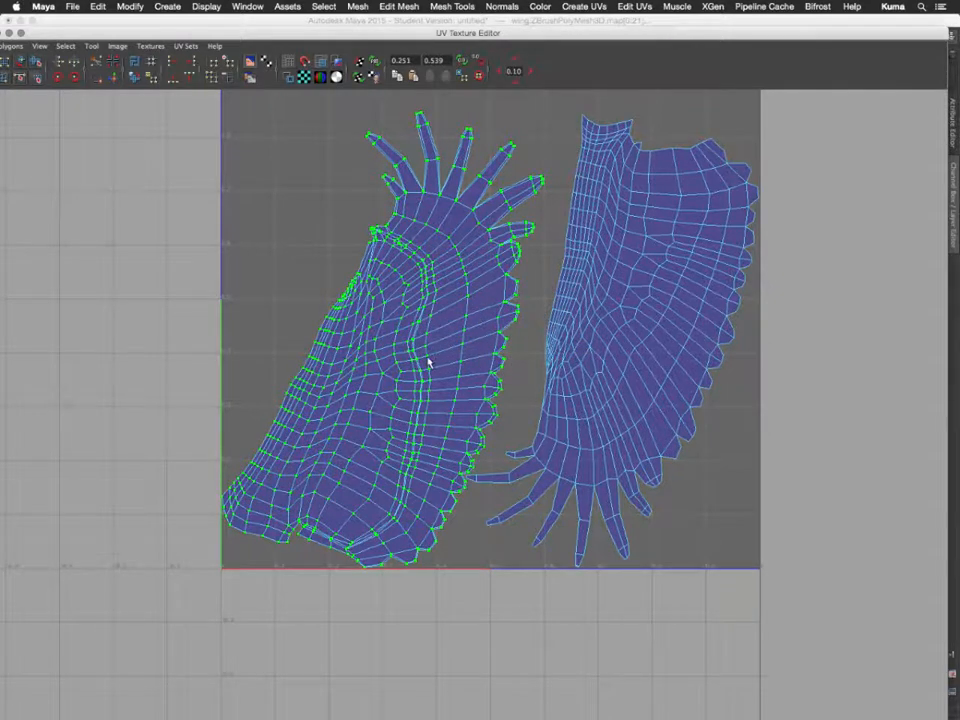
{"action": "key", "text": "w"}
{"action": "left_click_drag", "start_coordinate": [449, 343], "coordinate": [210, 310]}
{"action": "middle_click_drag", "start_coordinate": [384, 396], "coordinate": [480, 375], "text": "alt"}
- Restrict the moved shell's selection to its interior UVs, excluding the border, and relax them with the Smooth UV tool
{"action": "right_click", "coordinate": [479, 360], "text": "ctrl"}
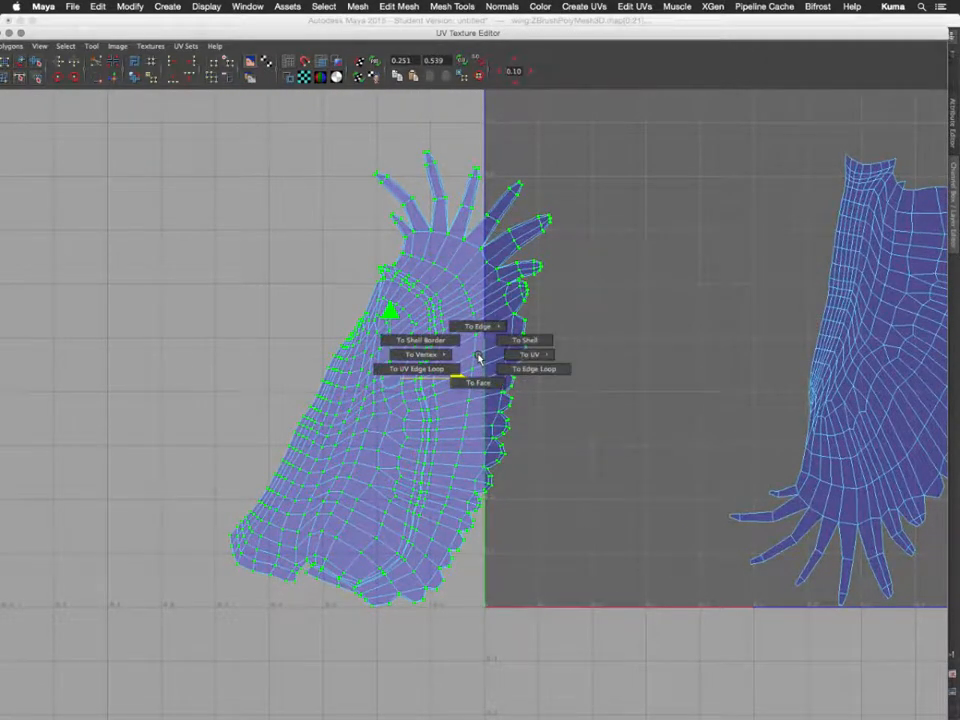
{"action": "right_click_drag", "start_coordinate": [479, 360], "coordinate": [300, 258], "text": "ctrl"}
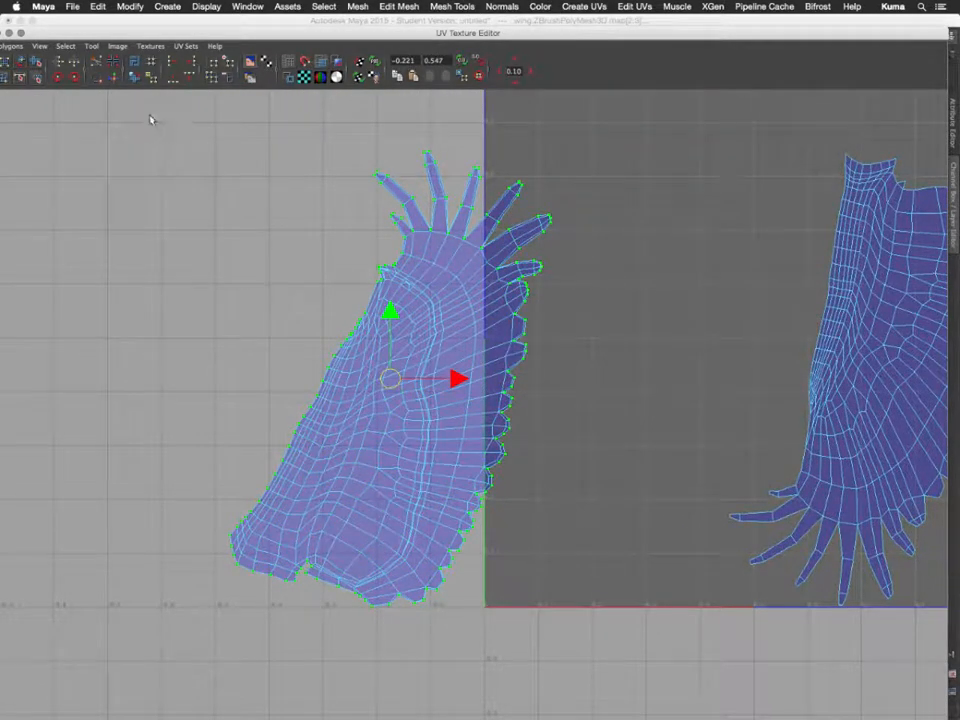
{"action": "left_click_drag", "start_coordinate": [378, 305], "coordinate": [651, 686], "text": "shift"}
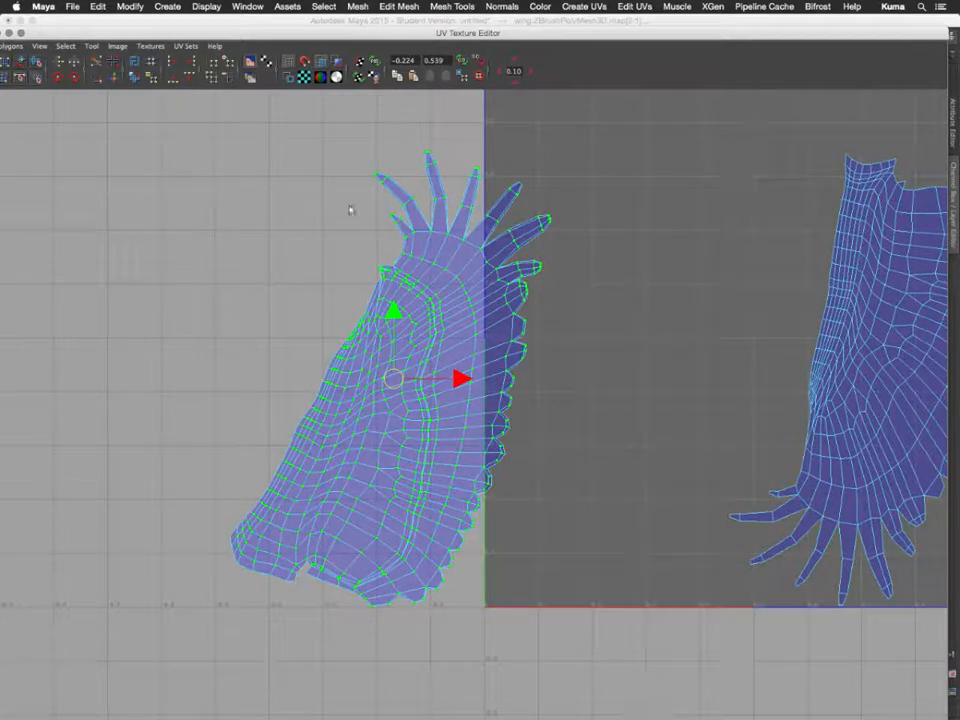
{"action": "left_click", "coordinate": [34, 62]}
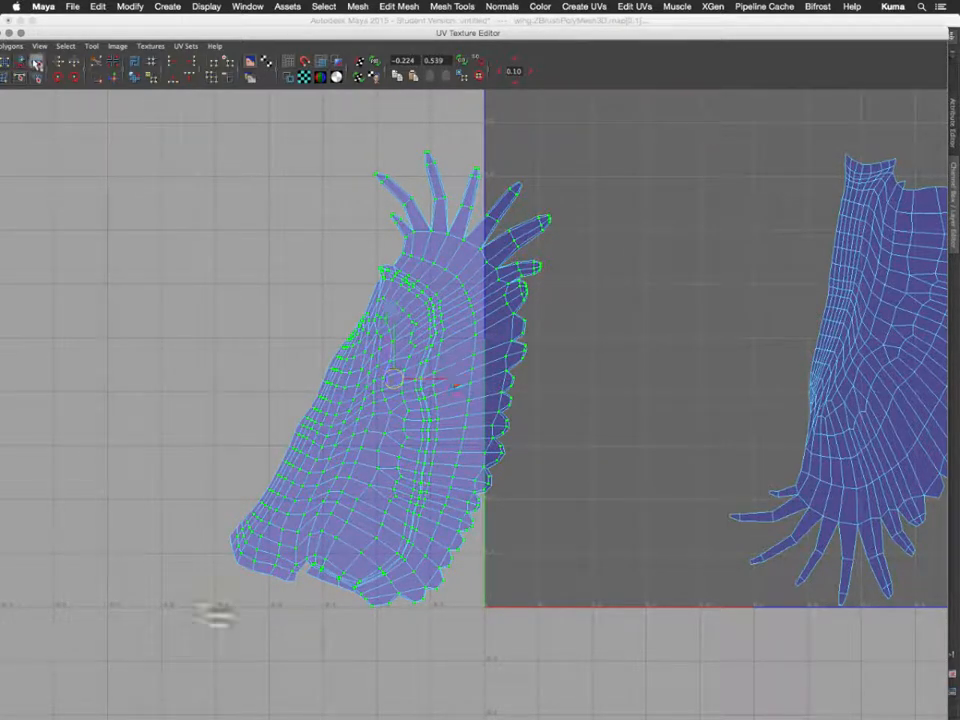
{"action": "left_click_drag", "start_coordinate": [218, 627], "coordinate": [421, 593]}
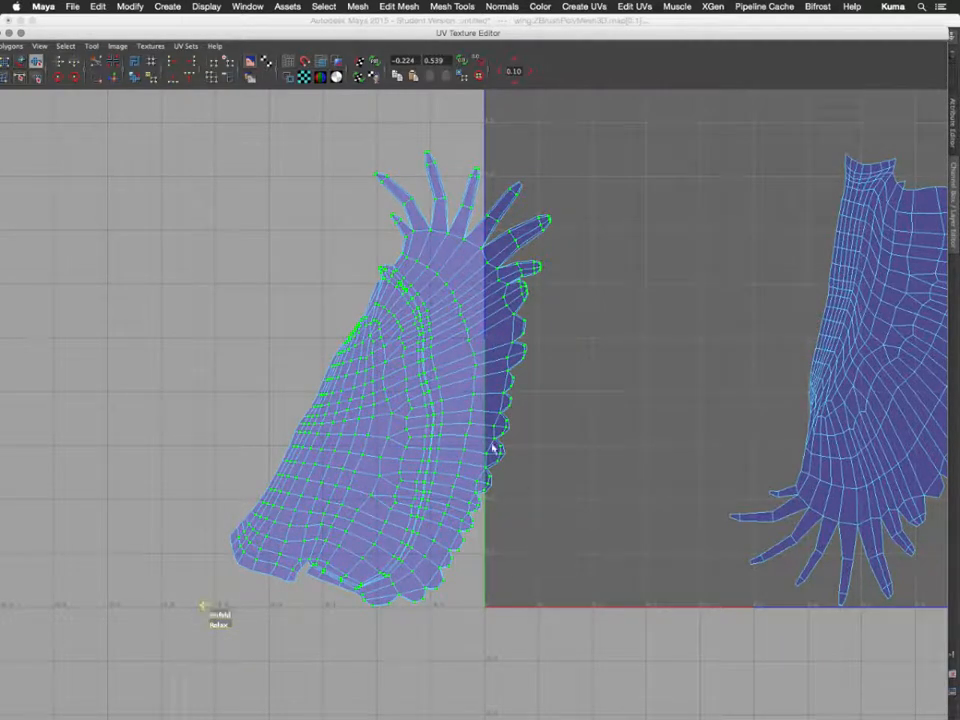
- Move two interior UVs beside the wing shell's long, pinched edge to clear the overlapping faces there
{"action": "scroll", "coordinate": [386, 300], "scroll_direction": "down", "scroll_amount": 3}
{"action": "scroll", "coordinate": [386, 300], "scroll_direction": "up", "scroll_amount": 10}
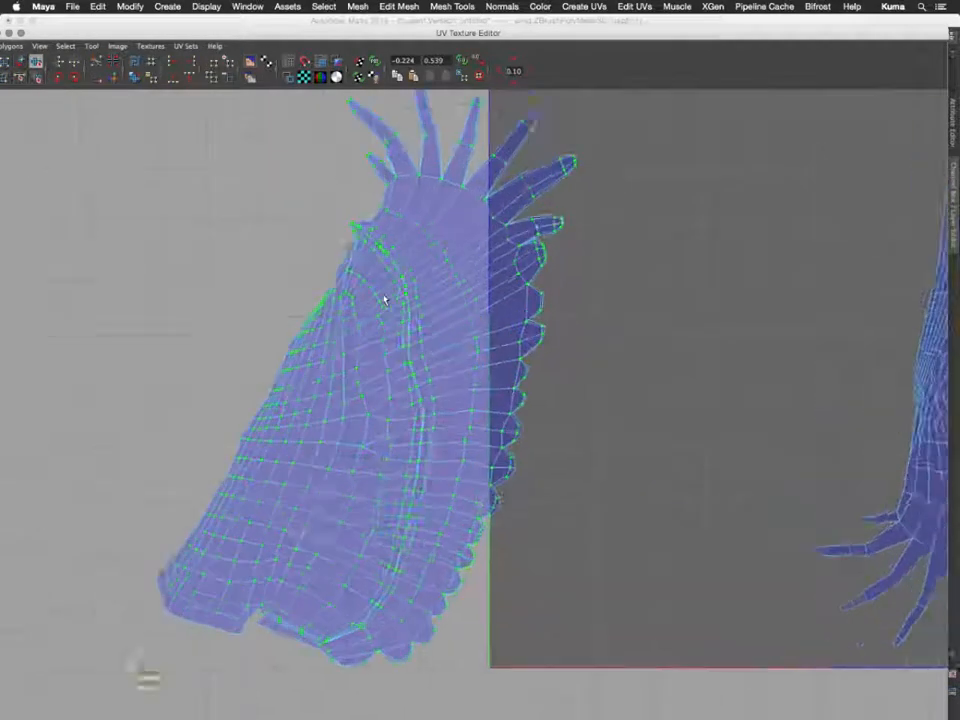
{"action": "scroll", "coordinate": [370, 400], "scroll_direction": "down", "scroll_amount": 2}
{"action": "scroll", "coordinate": [476, 461], "scroll_direction": "up", "scroll_amount": 8}
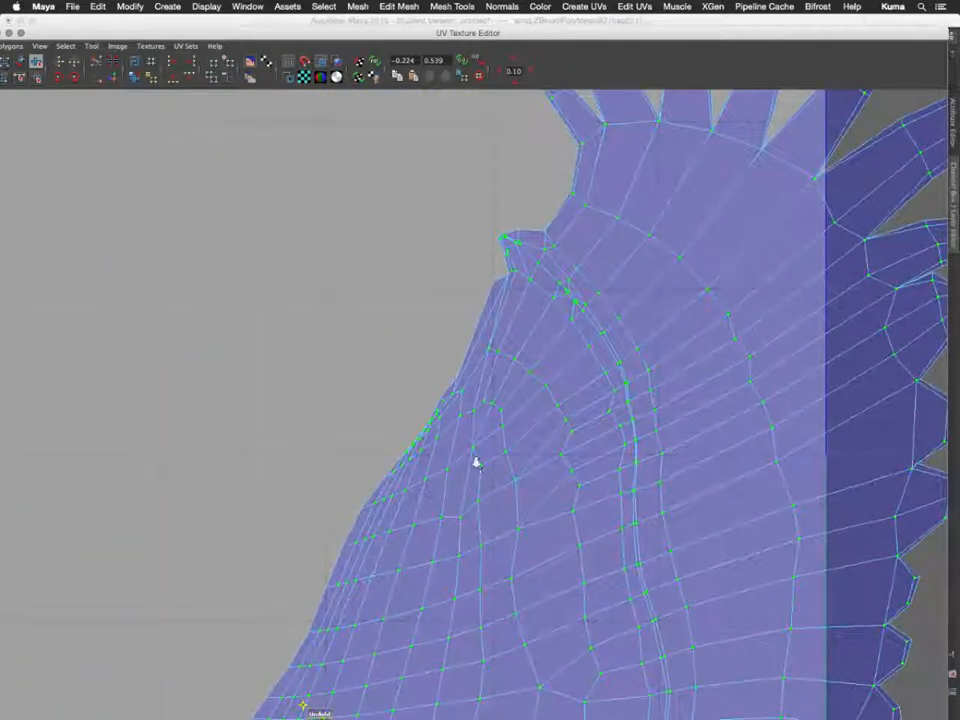
{"action": "scroll", "coordinate": [476, 466], "scroll_direction": "up", "scroll_amount": 8}
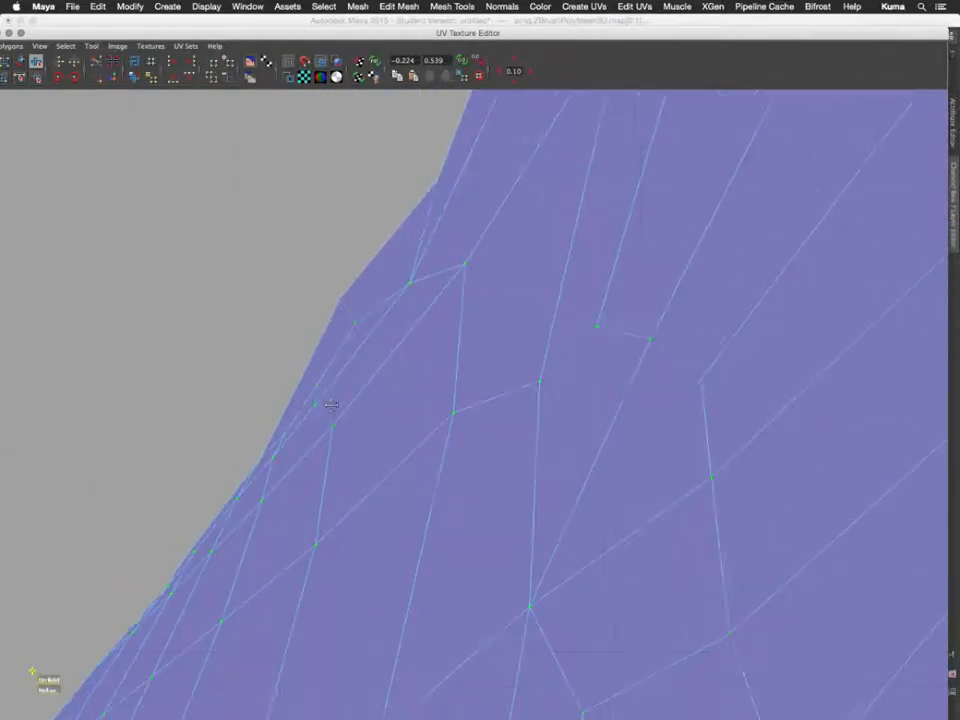
{"action": "scroll", "coordinate": [562, 320], "scroll_direction": "up", "scroll_amount": 2}
{"action": "middle_click_drag", "start_coordinate": [521, 285], "coordinate": [686, 234], "text": "alt"}
{"action": "scroll", "coordinate": [527, 315], "scroll_direction": "up", "scroll_amount": 2}
{"action": "scroll", "coordinate": [527, 317], "scroll_direction": "up", "scroll_amount": 2}
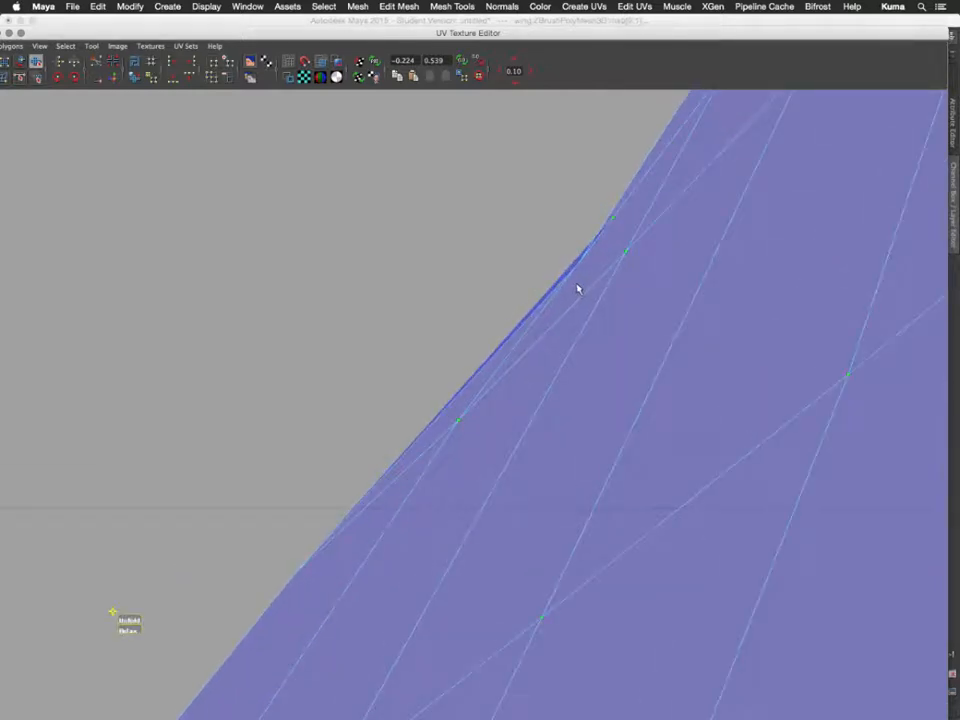
{"action": "middle_click_drag", "start_coordinate": [577, 286], "coordinate": [554, 357], "text": "alt"}
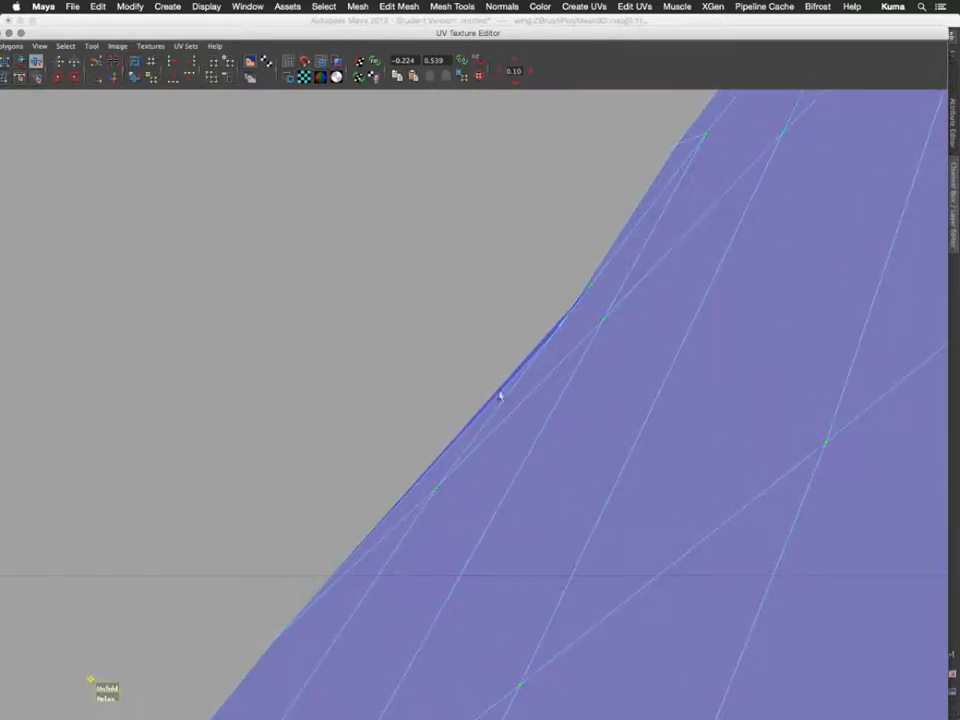
{"action": "left_click", "coordinate": [591, 287]}
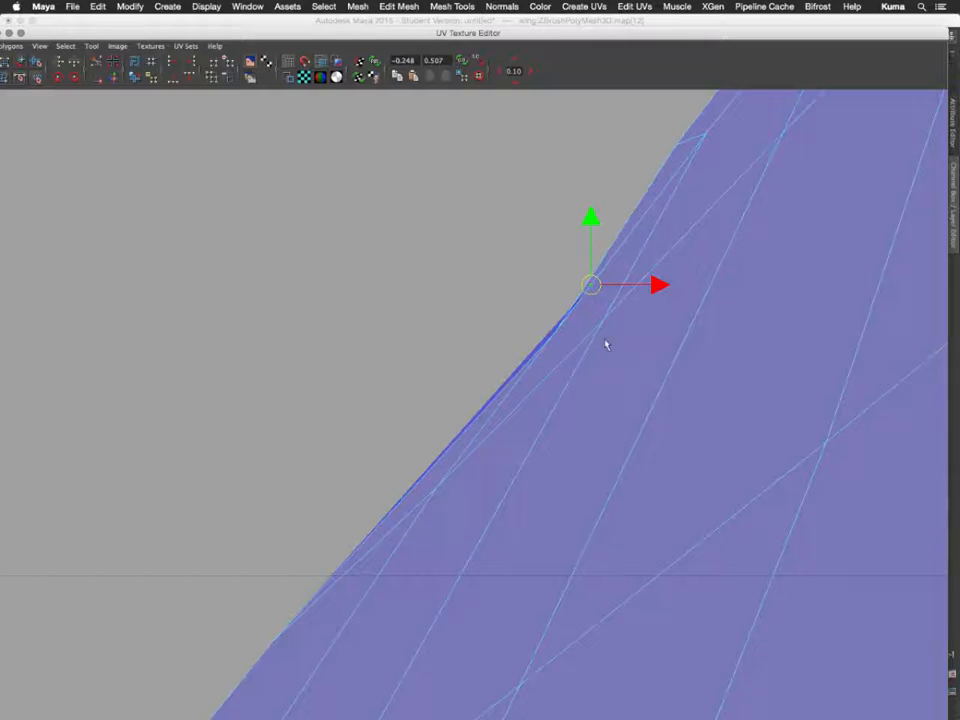
{"action": "middle_click_drag", "start_coordinate": [606, 344], "coordinate": [591, 377]}
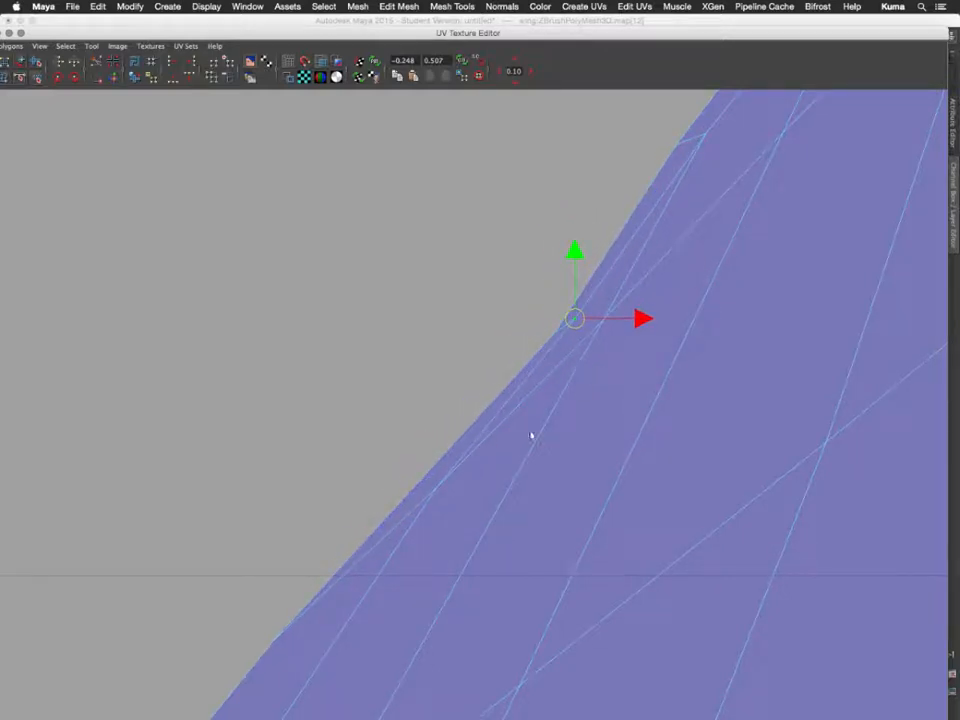
{"action": "left_click", "coordinate": [437, 491]}
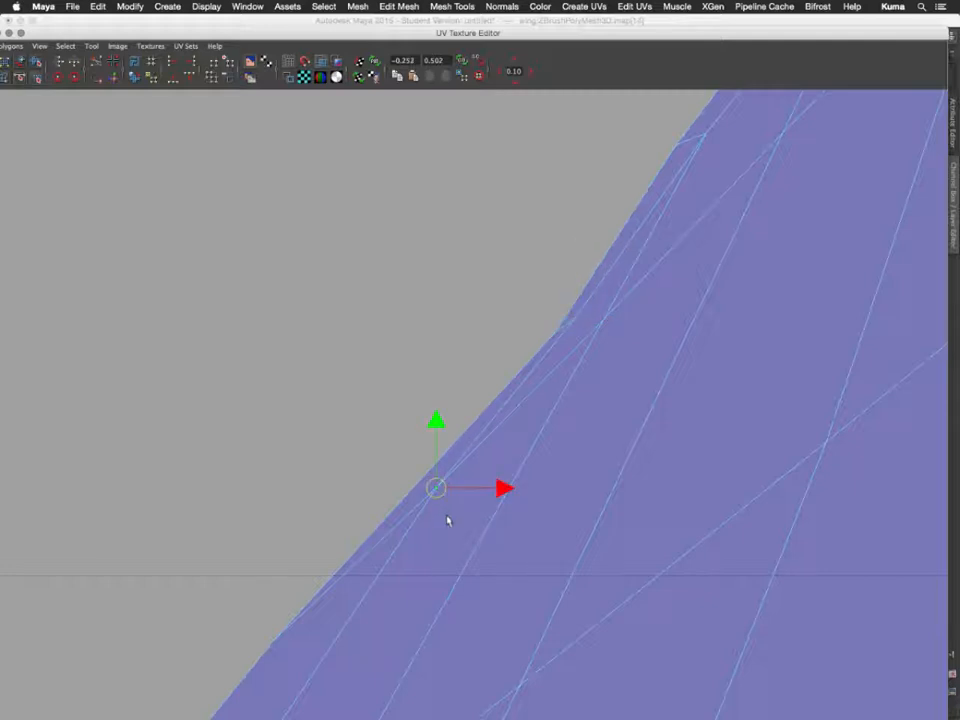
{"action": "middle_click_drag", "start_coordinate": [447, 520], "coordinate": [461, 521]}
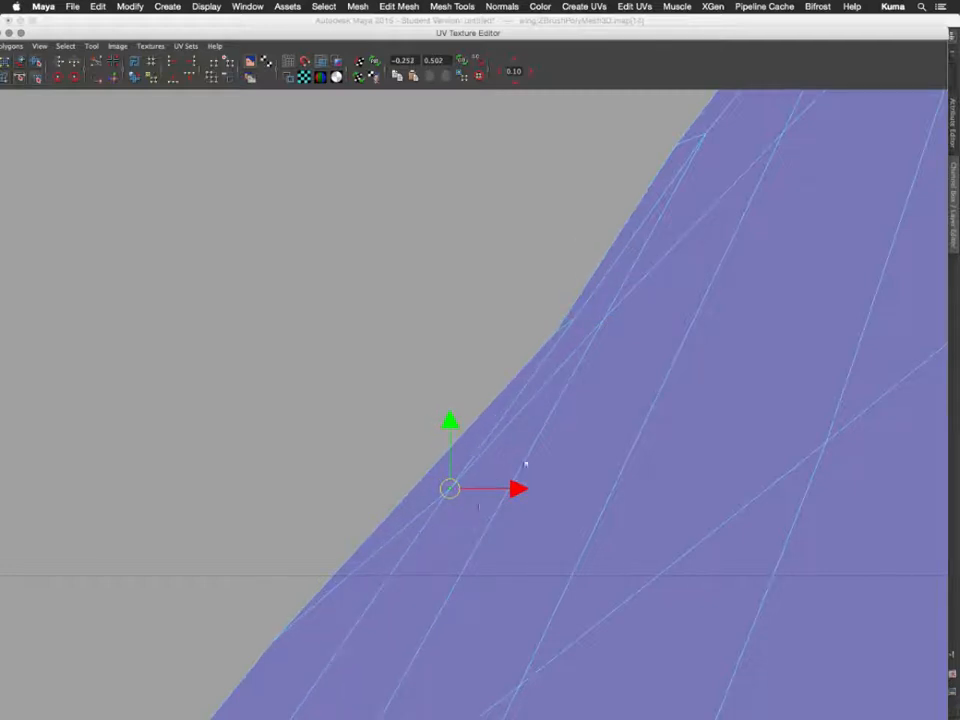
- Inspect the wing shell's pinched long edge, from the repaired area up past the small hooked protrusion to the finger-like tips, for overlapping faces
{"action": "middle_click_drag", "start_coordinate": [650, 378], "coordinate": [647, 315], "text": "alt"}
{"action": "scroll", "coordinate": [634, 308], "scroll_direction": "up", "scroll_amount": 3}
{"action": "scroll", "coordinate": [634, 305], "scroll_direction": "down", "scroll_amount": 3}
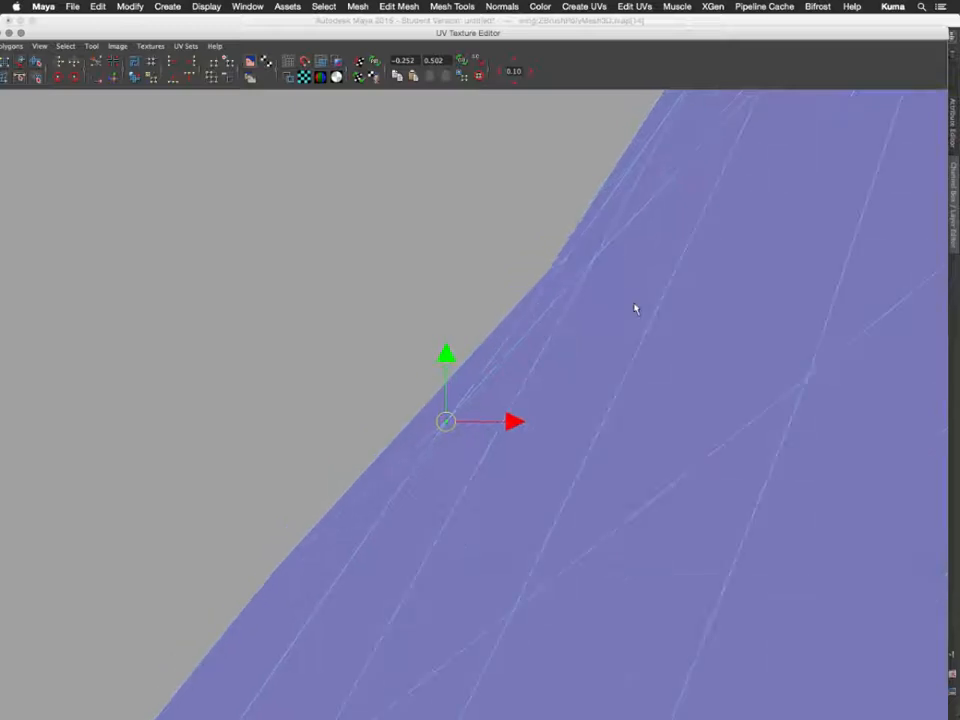
{"action": "scroll", "coordinate": [634, 306], "scroll_direction": "down", "scroll_amount": 2}
{"action": "middle_click_drag", "start_coordinate": [651, 214], "coordinate": [411, 542], "text": "alt"}
{"action": "middle_click_drag", "start_coordinate": [539, 378], "coordinate": [440, 598], "text": "alt"}
{"action": "middle_click_drag", "start_coordinate": [617, 302], "coordinate": [439, 555], "text": "alt"}
{"action": "middle_click_drag", "start_coordinate": [743, 197], "coordinate": [491, 481], "text": "alt"}
{"action": "scroll", "coordinate": [491, 481], "scroll_direction": "up", "scroll_amount": 3}
{"action": "scroll", "coordinate": [491, 479], "scroll_direction": "down", "scroll_amount": 5}
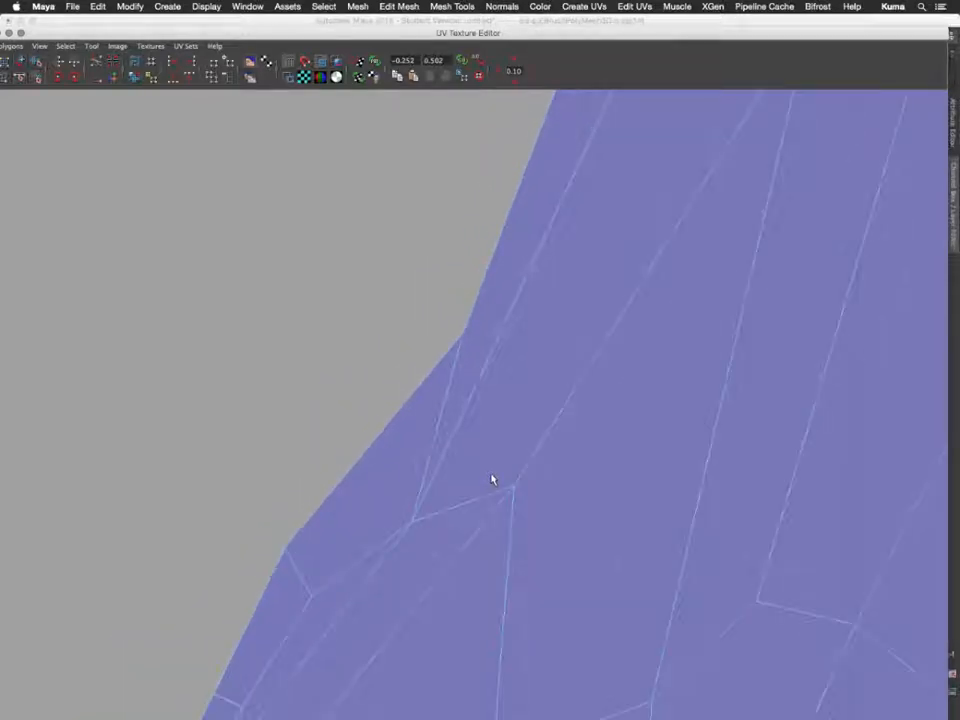
{"action": "scroll", "coordinate": [491, 481], "scroll_direction": "down", "scroll_amount": 2}
{"action": "scroll", "coordinate": [491, 481], "scroll_direction": "down", "scroll_amount": 2}
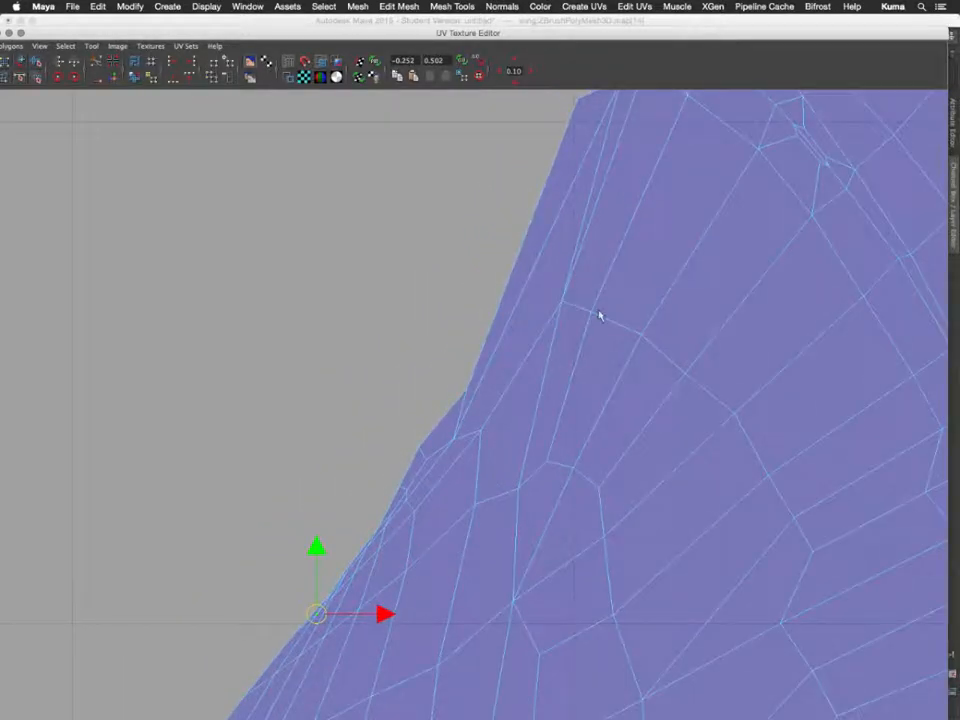
{"action": "middle_click_drag", "start_coordinate": [599, 316], "coordinate": [454, 418], "text": "alt"}
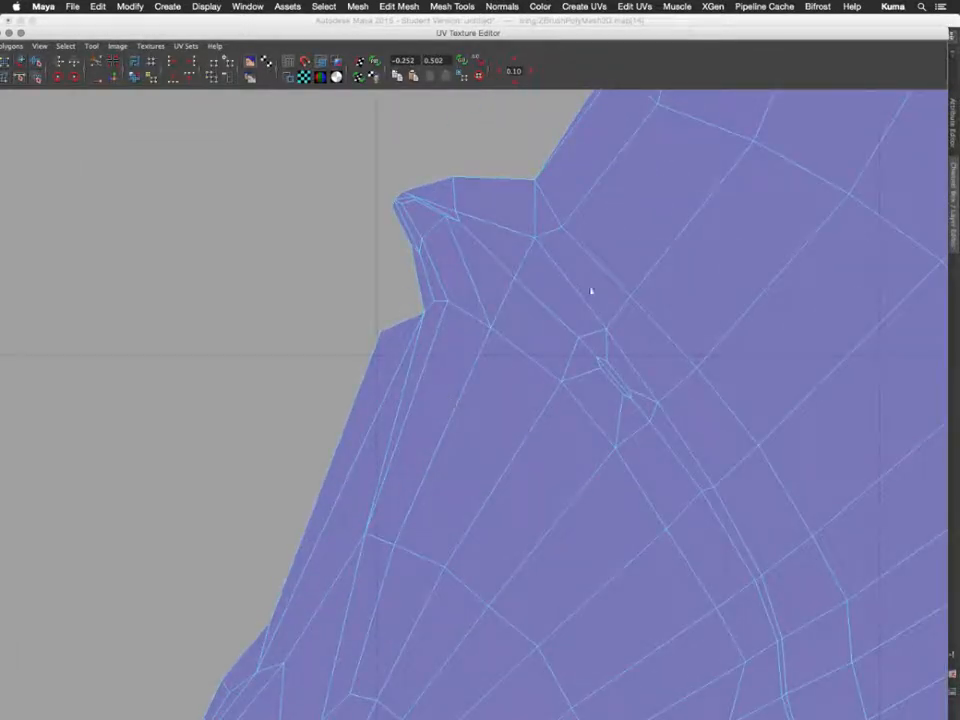
{"action": "middle_click_drag", "start_coordinate": [590, 291], "coordinate": [563, 511], "text": "alt"}
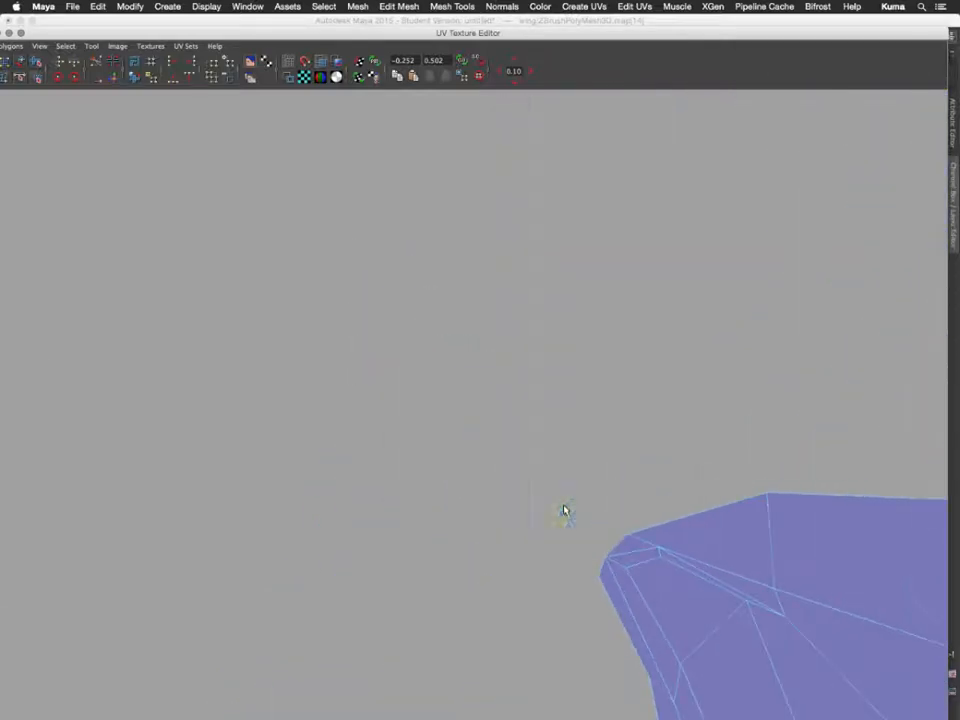
{"action": "scroll", "coordinate": [564, 510], "scroll_direction": "up", "scroll_amount": 2}
{"action": "middle_click_drag", "start_coordinate": [582, 462], "coordinate": [14, 396], "text": "alt"}
{"action": "scroll", "coordinate": [305, 457], "scroll_direction": "down", "scroll_amount": 2}
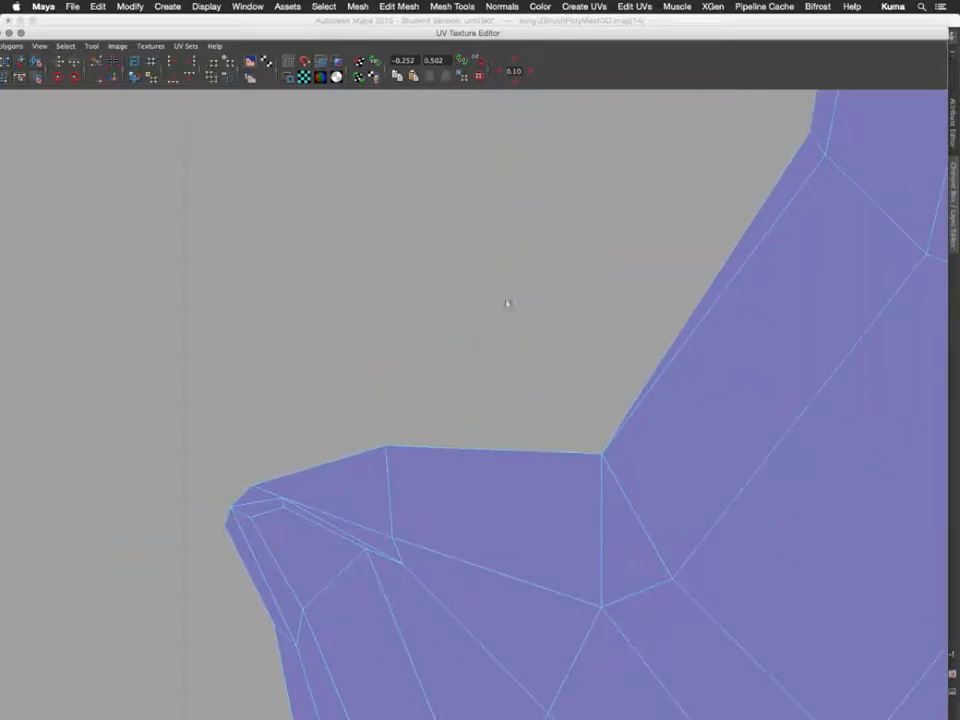
{"action": "middle_click_drag", "start_coordinate": [507, 303], "coordinate": [262, 648], "text": "alt"}
{"action": "scroll", "coordinate": [589, 254], "scroll_direction": "down", "scroll_amount": 3}
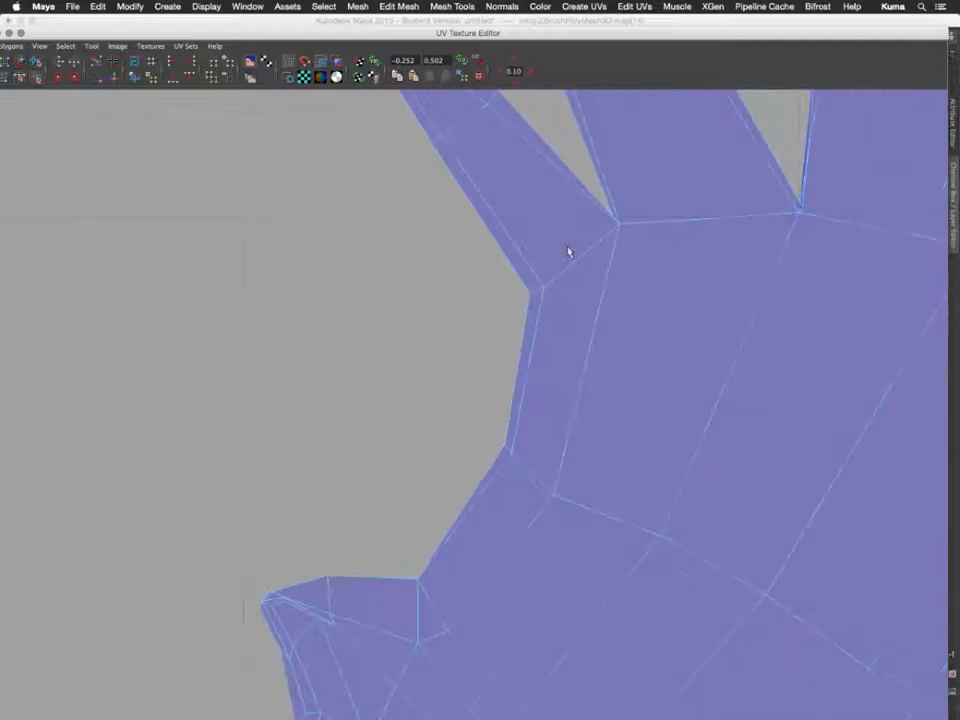
{"action": "scroll", "coordinate": [559, 247], "scroll_direction": "down", "scroll_amount": 4}
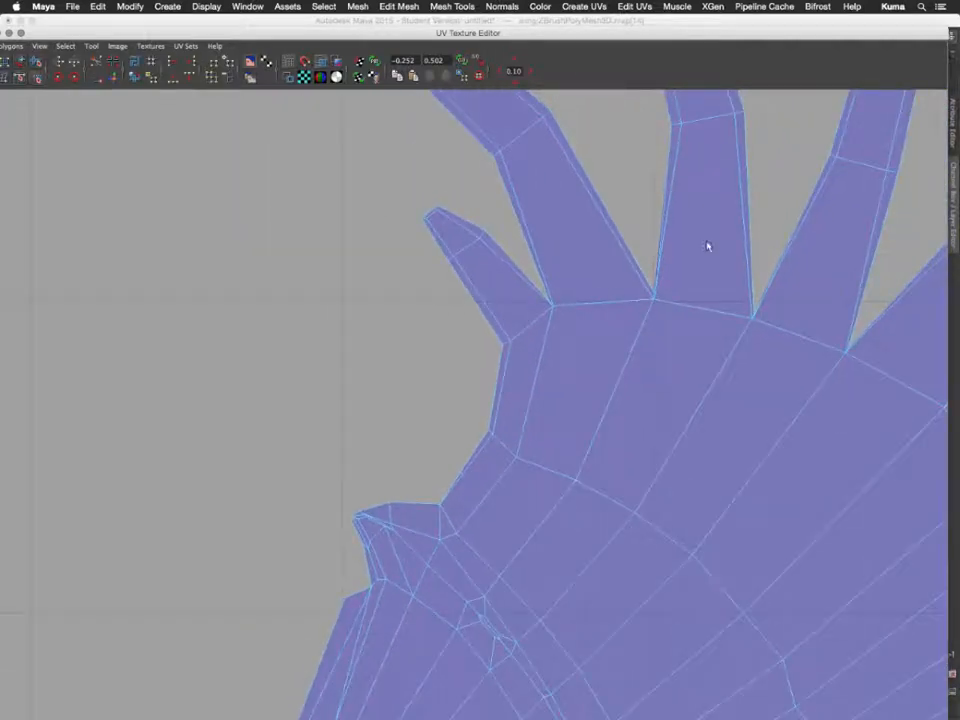
- Move the border UVs at the bottoms of two neighbouring gaps between the finger-like tips to clear the overlapping faces there
{"action": "middle_click_drag", "start_coordinate": [704, 232], "coordinate": [508, 257], "text": "alt"}
{"action": "scroll", "coordinate": [506, 268], "scroll_direction": "up", "scroll_amount": 5}
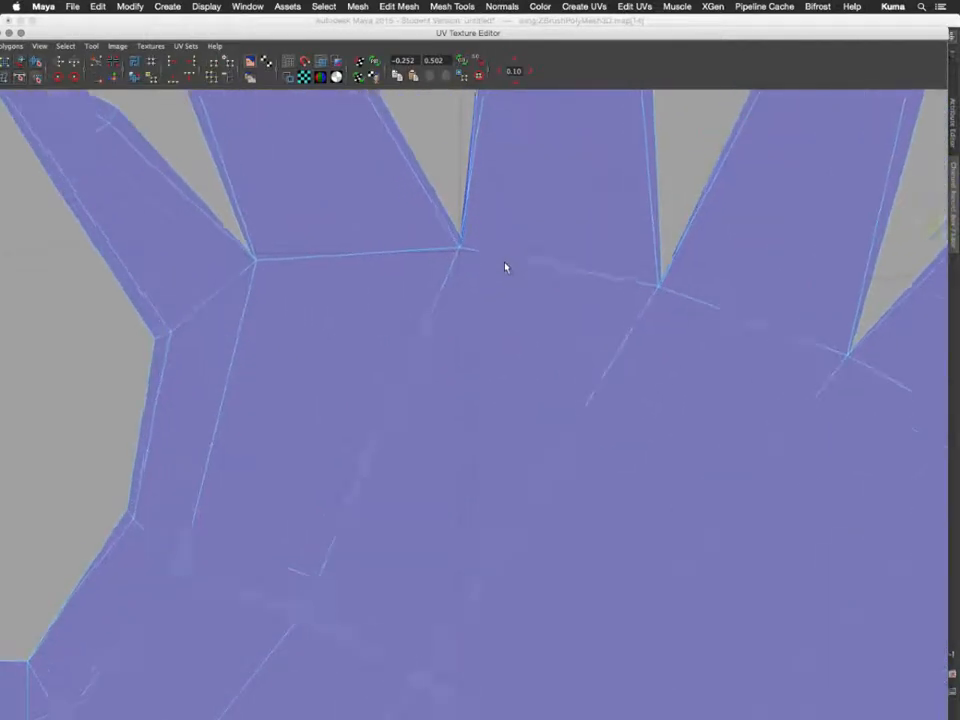
{"action": "middle_click_drag", "start_coordinate": [496, 203], "coordinate": [556, 426], "text": "alt"}
{"action": "scroll", "coordinate": [556, 426], "scroll_direction": "down", "scroll_amount": 2}
{"action": "scroll", "coordinate": [556, 426], "scroll_direction": "up", "scroll_amount": 4}
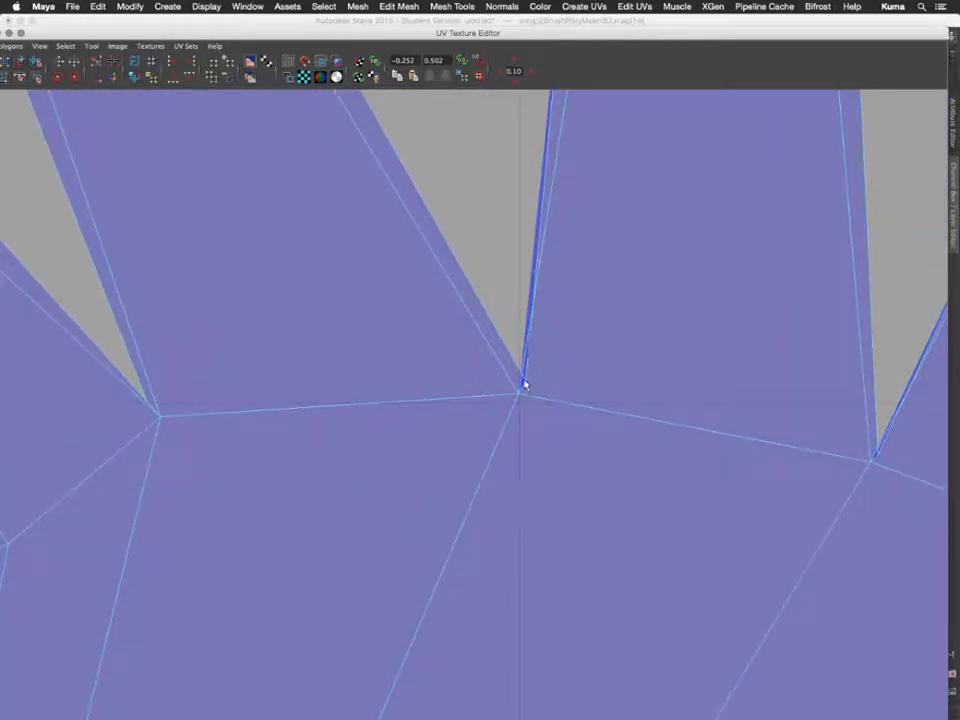
{"action": "left_click", "coordinate": [524, 385]}
{"action": "middle_click_drag", "start_coordinate": [580, 438], "coordinate": [568, 424]}
{"action": "middle_click_drag", "start_coordinate": [844, 501], "coordinate": [709, 463], "text": "alt"}
{"action": "left_click", "coordinate": [707, 450]}
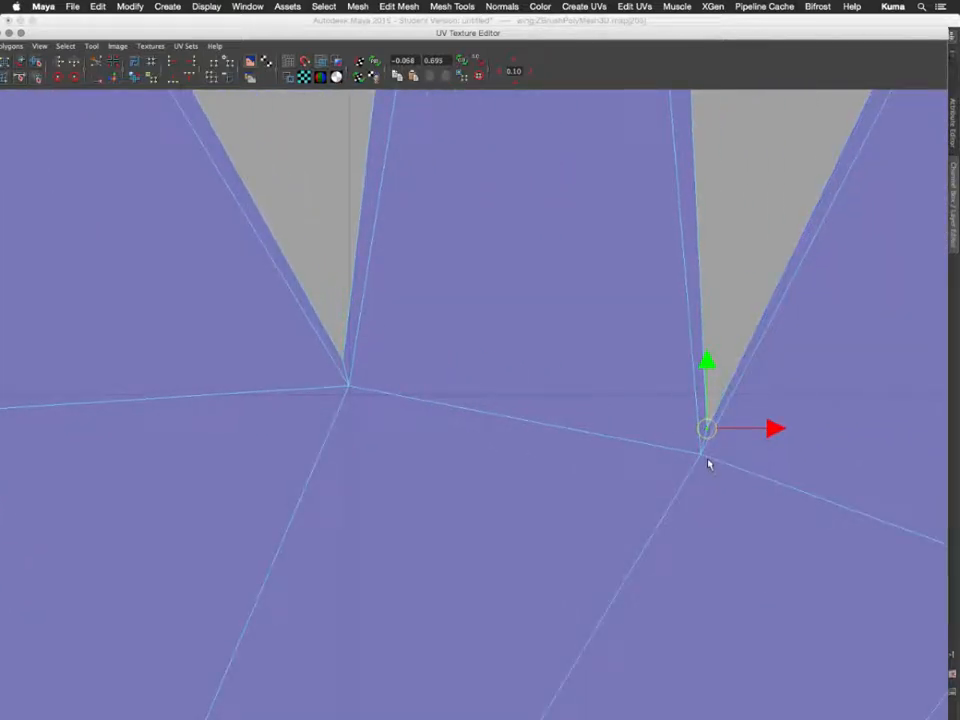
- Inspect the remaining gaps between the finger-like tips and the adjoining scalloped outer edge of the wing shell for overlapping faces
{"action": "middle_click_drag", "start_coordinate": [766, 481], "coordinate": [430, 378], "text": "alt"}
{"action": "middle_click_drag", "start_coordinate": [594, 433], "coordinate": [386, 388], "text": "alt"}
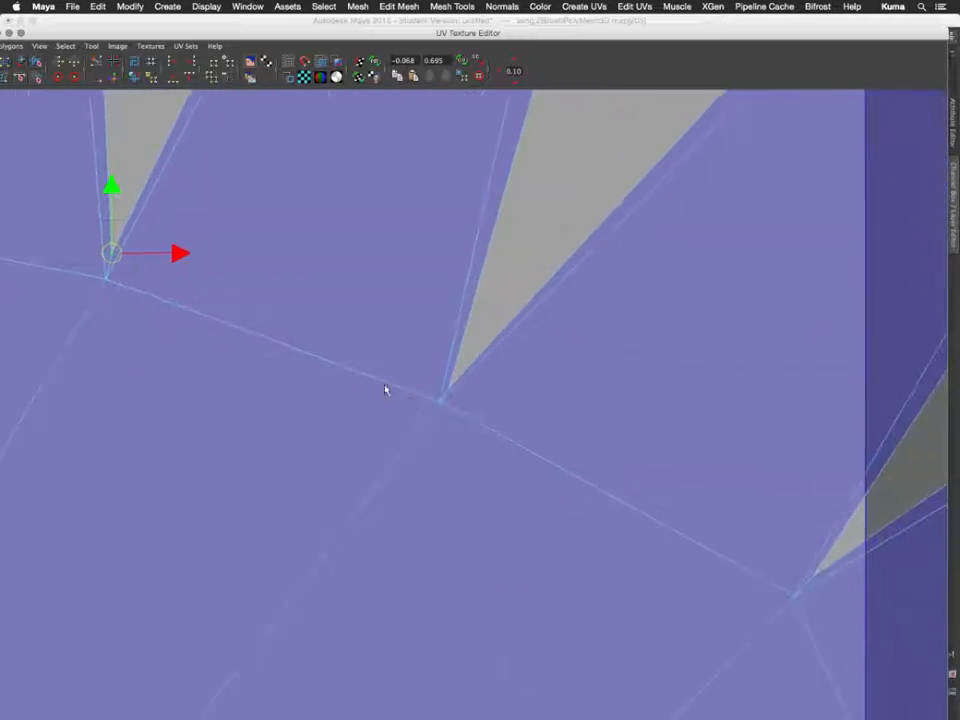
{"action": "scroll", "coordinate": [515, 460], "scroll_direction": "down", "scroll_amount": 2}
{"action": "scroll", "coordinate": [515, 460], "scroll_direction": "up", "scroll_amount": 1}
{"action": "scroll", "coordinate": [515, 460], "scroll_direction": "down", "scroll_amount": 4}
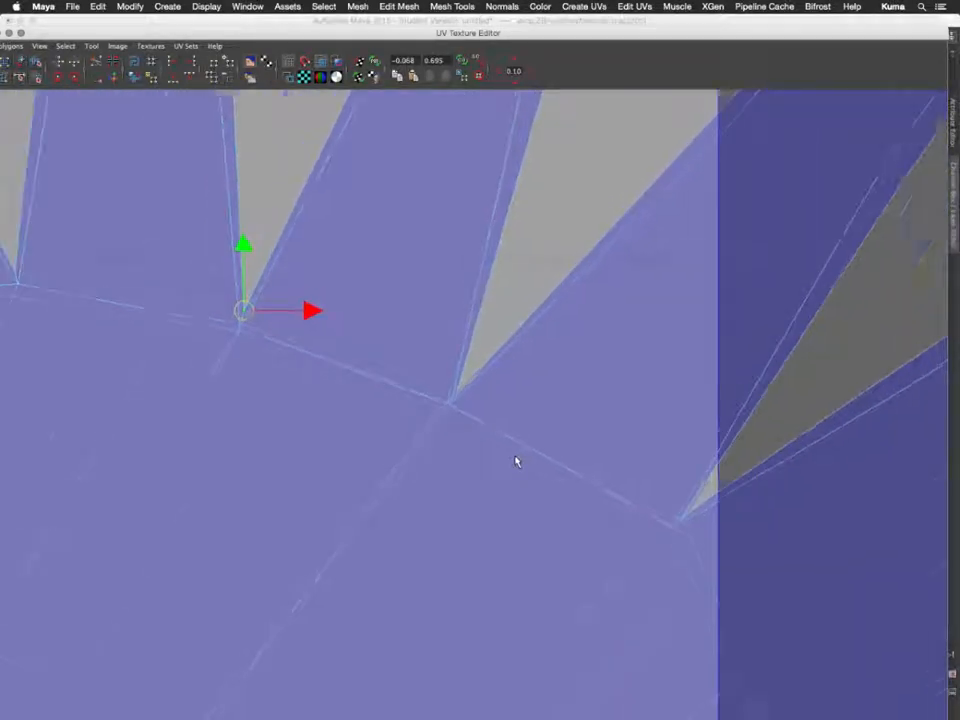
{"action": "middle_click_drag", "start_coordinate": [587, 531], "coordinate": [439, 193], "text": "alt"}
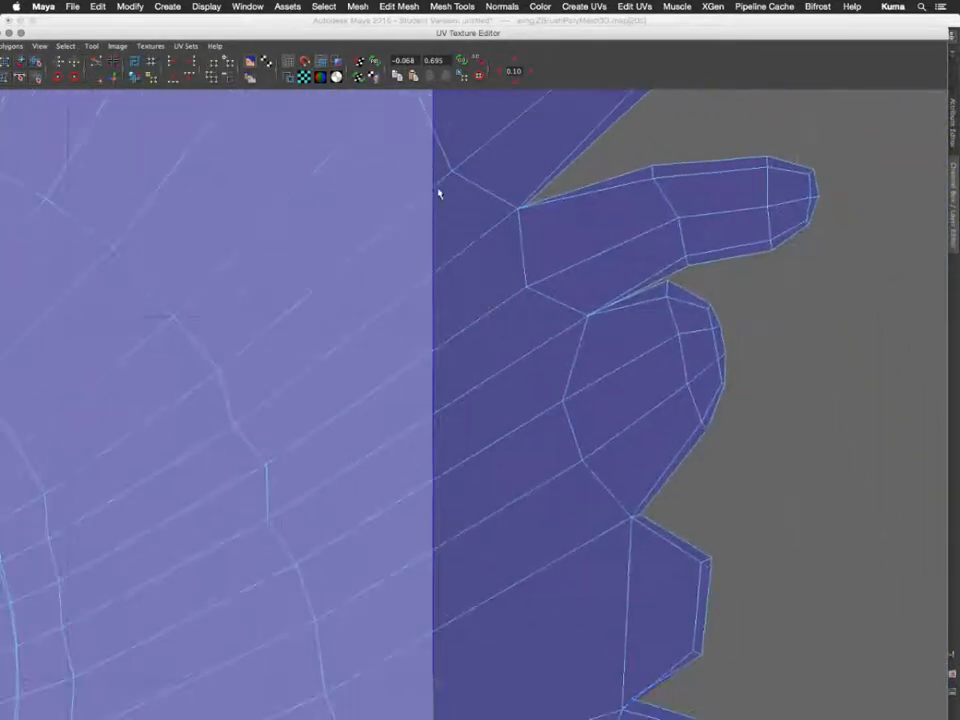
{"action": "scroll", "coordinate": [505, 333], "scroll_direction": "up", "scroll_amount": 4}
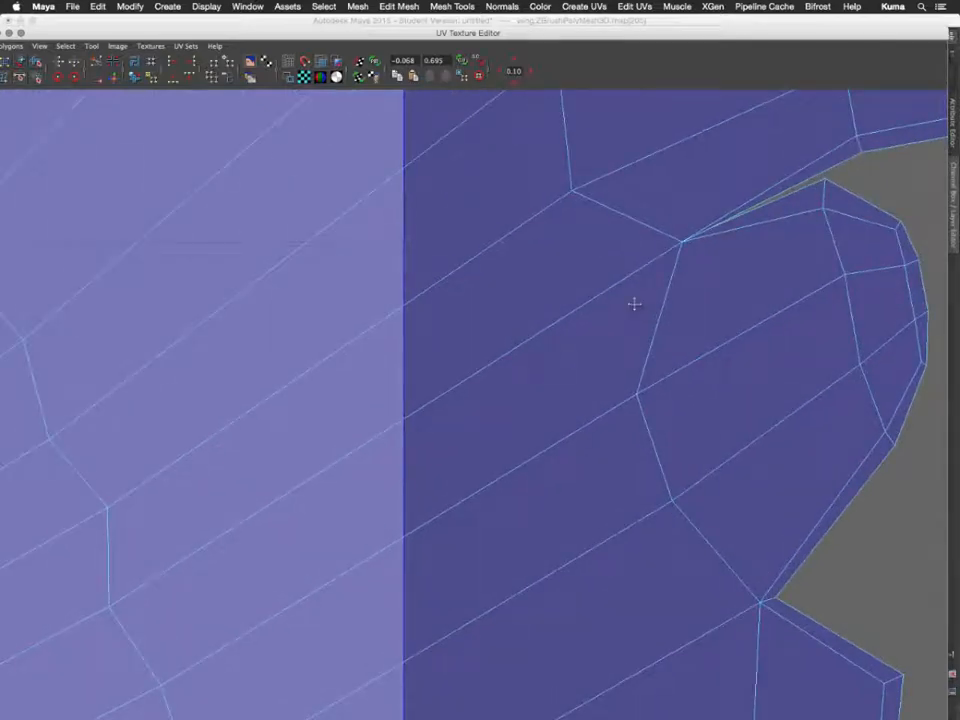
{"action": "middle_click_drag", "start_coordinate": [634, 304], "coordinate": [450, 467], "text": "alt"}
{"action": "scroll", "coordinate": [450, 467], "scroll_direction": "up", "scroll_amount": 3}
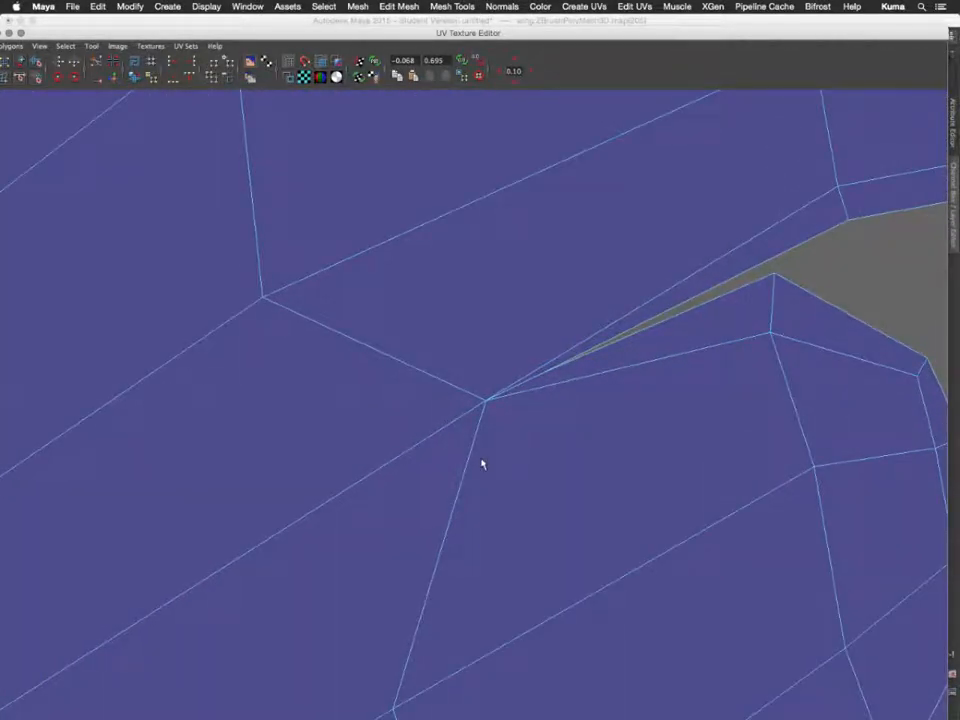
{"action": "scroll", "coordinate": [482, 463], "scroll_direction": "down", "scroll_amount": 5}
{"action": "middle_click_drag", "start_coordinate": [467, 597], "coordinate": [507, 138], "text": "alt"}
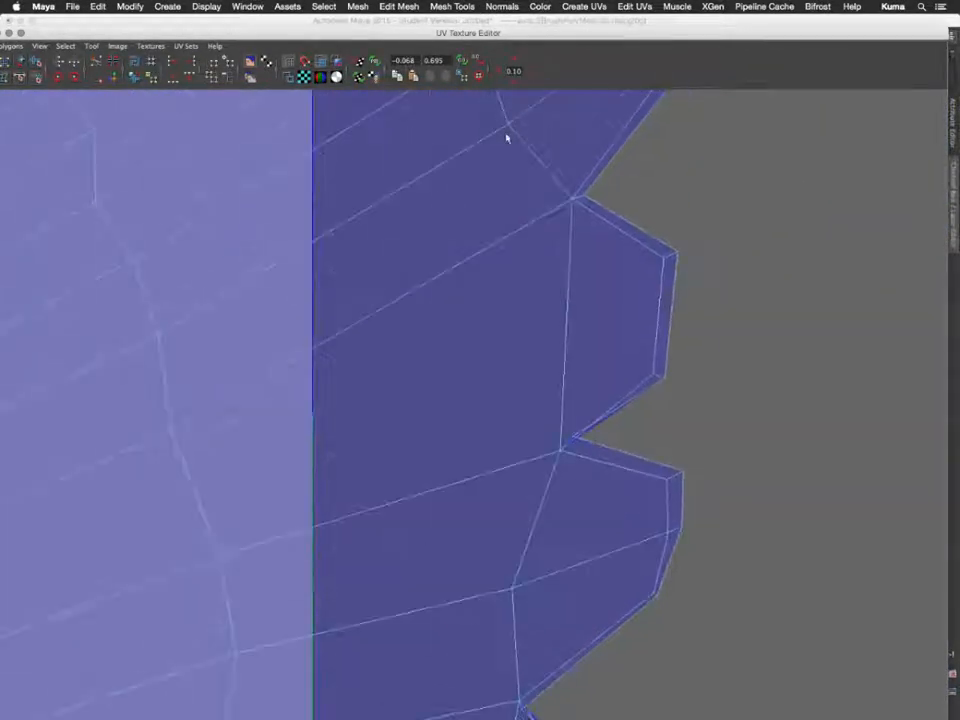
- Move the border UVs at two overlapping notches of the scalloped outer edge outward so the thin rim faces unfold
{"action": "scroll", "coordinate": [527, 251], "scroll_direction": "down", "scroll_amount": 2}
{"action": "scroll", "coordinate": [529, 266], "scroll_direction": "up", "scroll_amount": 5}
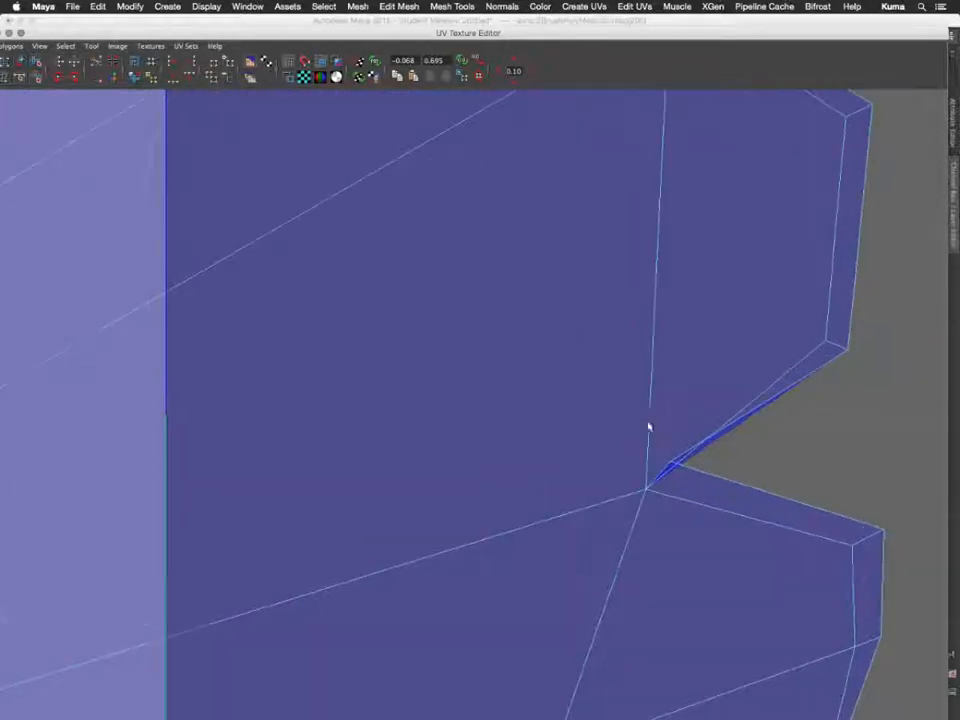
{"action": "middle_click_drag", "start_coordinate": [648, 427], "coordinate": [549, 313], "text": "alt"}
{"action": "left_click", "coordinate": [567, 339]}
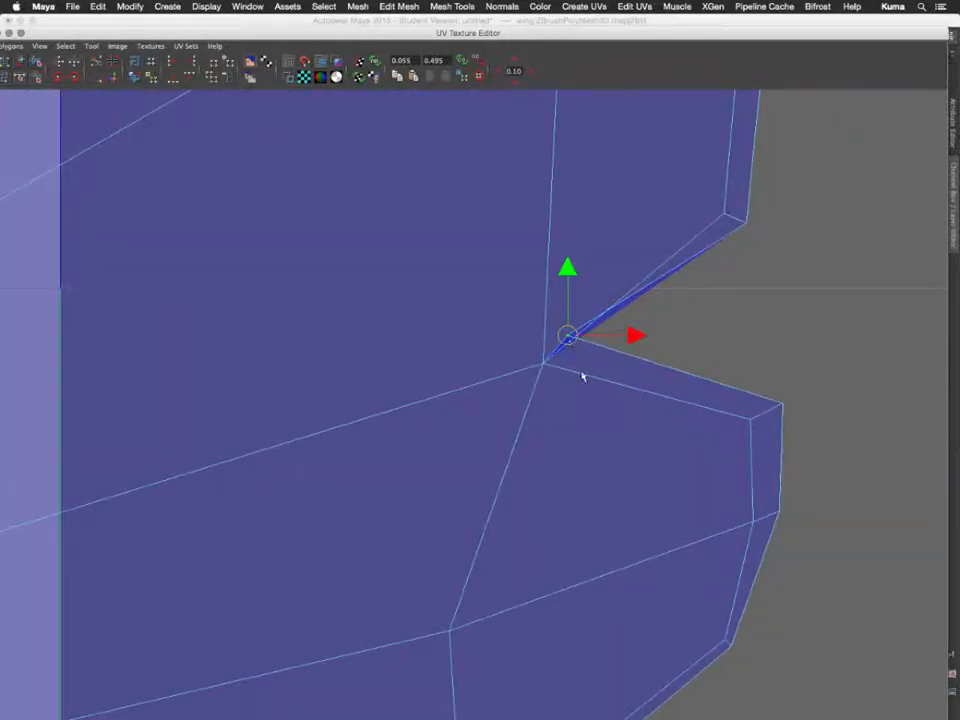
{"action": "middle_click_drag", "start_coordinate": [585, 388], "coordinate": [605, 430]}
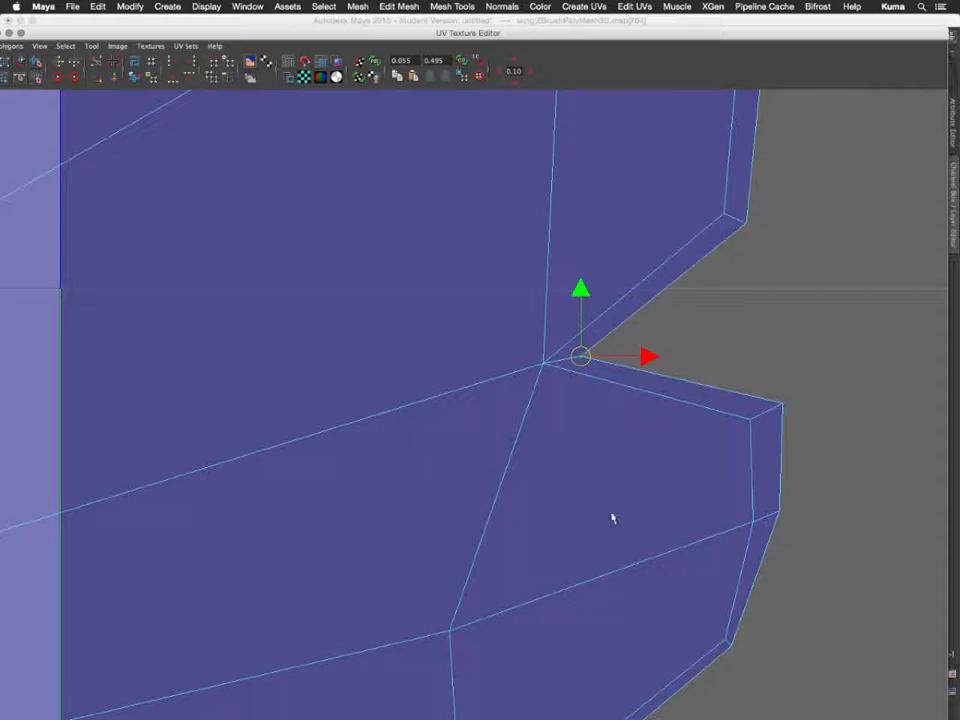
{"action": "middle_click_drag", "start_coordinate": [586, 548], "coordinate": [676, 246], "text": "alt"}
{"action": "middle_click_drag", "start_coordinate": [600, 676], "coordinate": [621, 491], "text": "alt"}
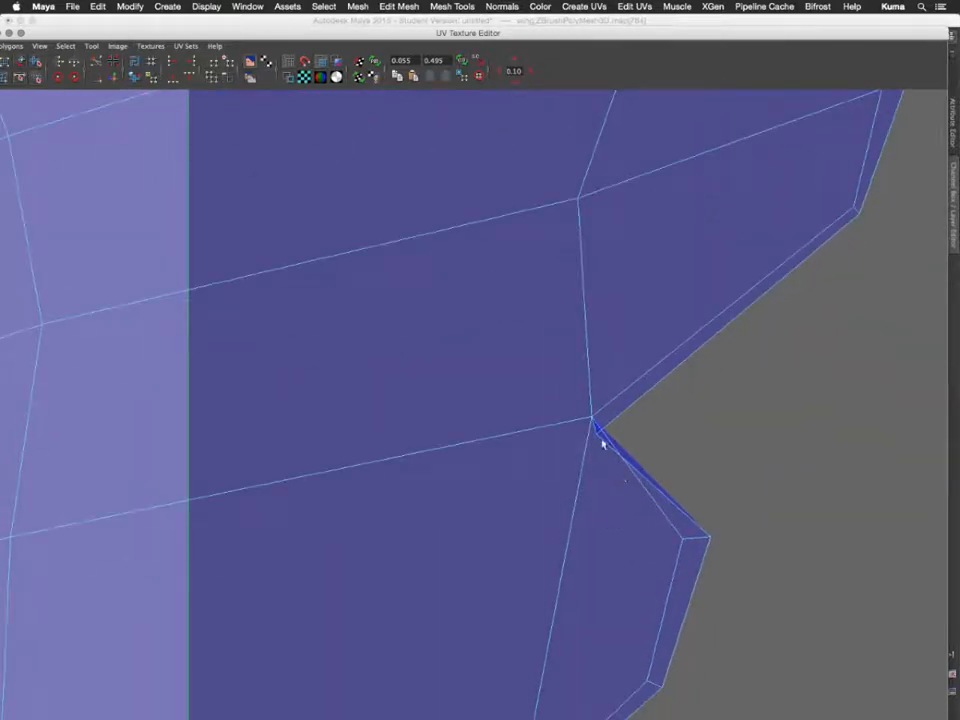
{"action": "mouse_move", "coordinate": [598, 438]}
{"action": "middle_mouse_down"}
{"action": "mouse_move", "coordinate": [587, 476]}
{"action": "mouse_move", "coordinate": [604, 461]}
{"action": "middle_mouse_up"}
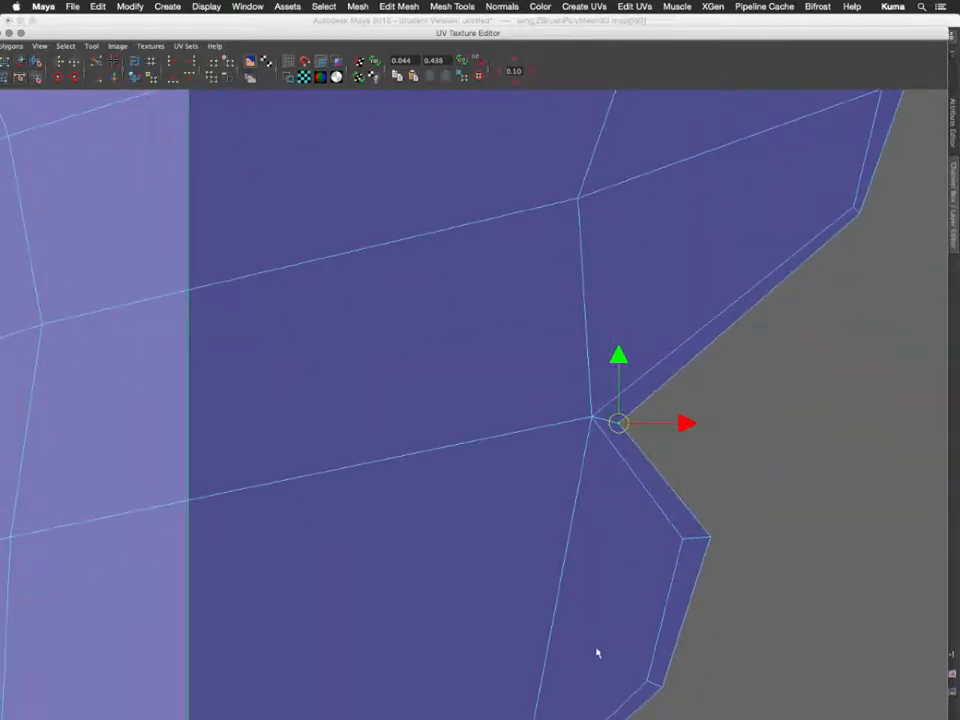
- Move the border UV at the overlapping notch farther down the scalloped edge outward to clear its folded rim faces
{"action": "middle_click_drag", "start_coordinate": [598, 654], "coordinate": [752, 363], "text": "alt"}
{"action": "scroll", "coordinate": [745, 368], "scroll_direction": "up", "scroll_amount": 3}
{"action": "scroll", "coordinate": [737, 373], "scroll_direction": "down", "scroll_amount": 5}
{"action": "middle_click_drag", "start_coordinate": [598, 590], "coordinate": [632, 262], "text": "alt"}
{"action": "scroll", "coordinate": [614, 362], "scroll_direction": "down", "scroll_amount": 3}
{"action": "middle_click_drag", "start_coordinate": [572, 527], "coordinate": [707, 204], "text": "alt"}
{"action": "middle_click_drag", "start_coordinate": [622, 516], "coordinate": [761, 296], "text": "alt"}
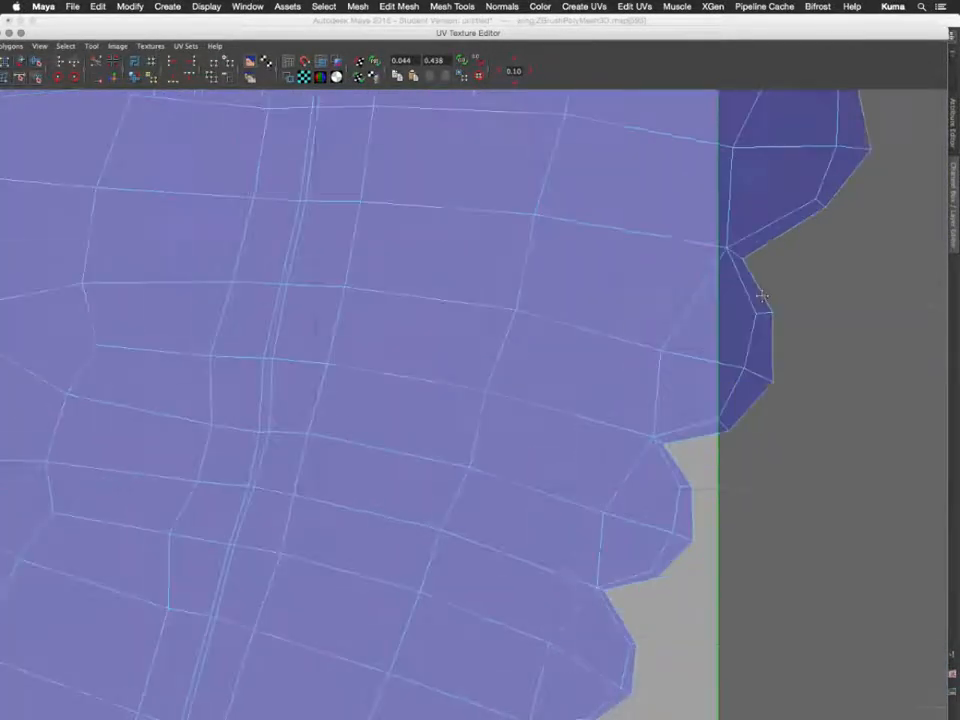
{"action": "middle_click_drag", "start_coordinate": [665, 496], "coordinate": [788, 281], "text": "alt"}
{"action": "middle_click_drag", "start_coordinate": [632, 476], "coordinate": [527, 315], "text": "alt"}
{"action": "scroll", "coordinate": [549, 383], "scroll_direction": "up", "scroll_amount": 1}
{"action": "scroll", "coordinate": [549, 383], "scroll_direction": "up", "scroll_amount": 3}
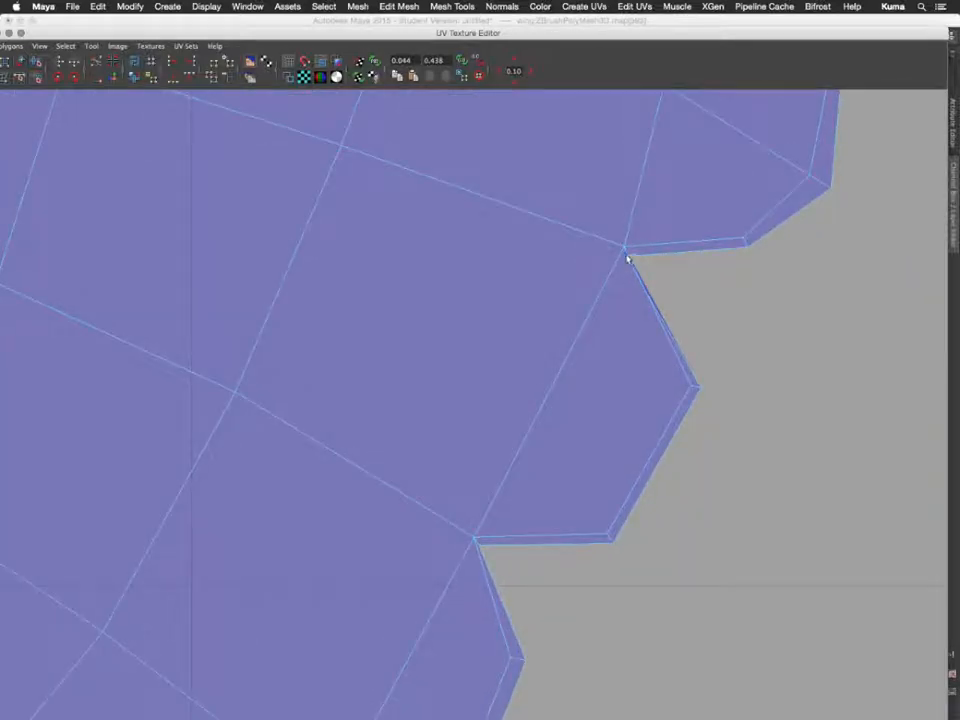
{"action": "left_click", "coordinate": [626, 260]}
{"action": "middle_click_drag", "start_coordinate": [613, 299], "coordinate": [627, 299]}
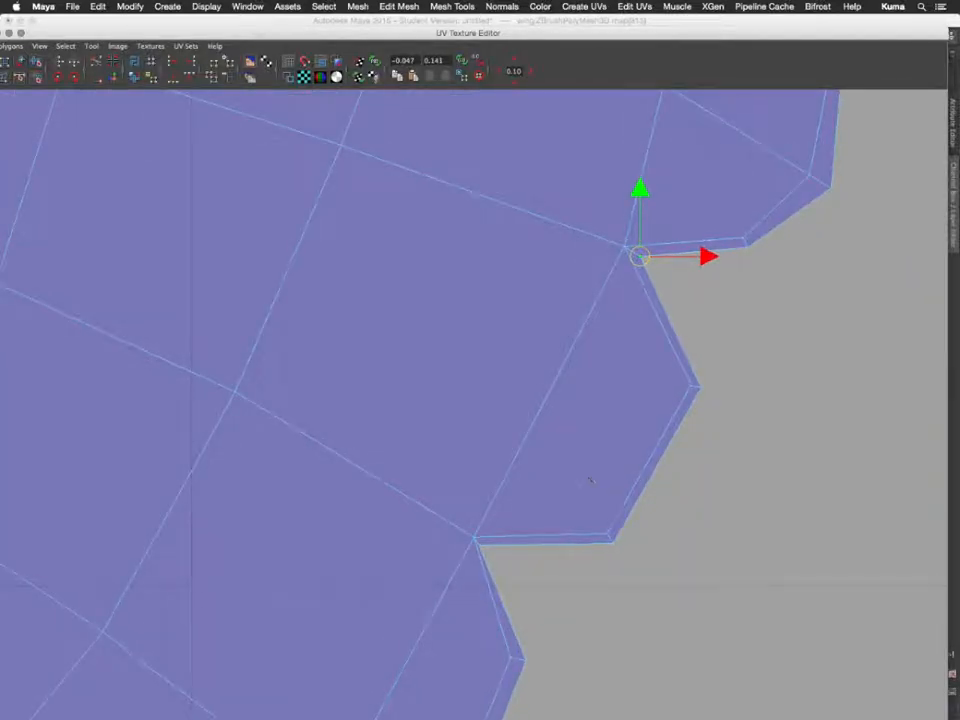
- Move the misplaced border UV at the last scallop along the shell's lower edge outward to fix the flipped and overlapping faces
{"action": "middle_click_drag", "start_coordinate": [589, 478], "coordinate": [737, 246], "text": "alt"}
{"action": "middle_click_drag", "start_coordinate": [543, 451], "coordinate": [746, 188], "text": "alt"}
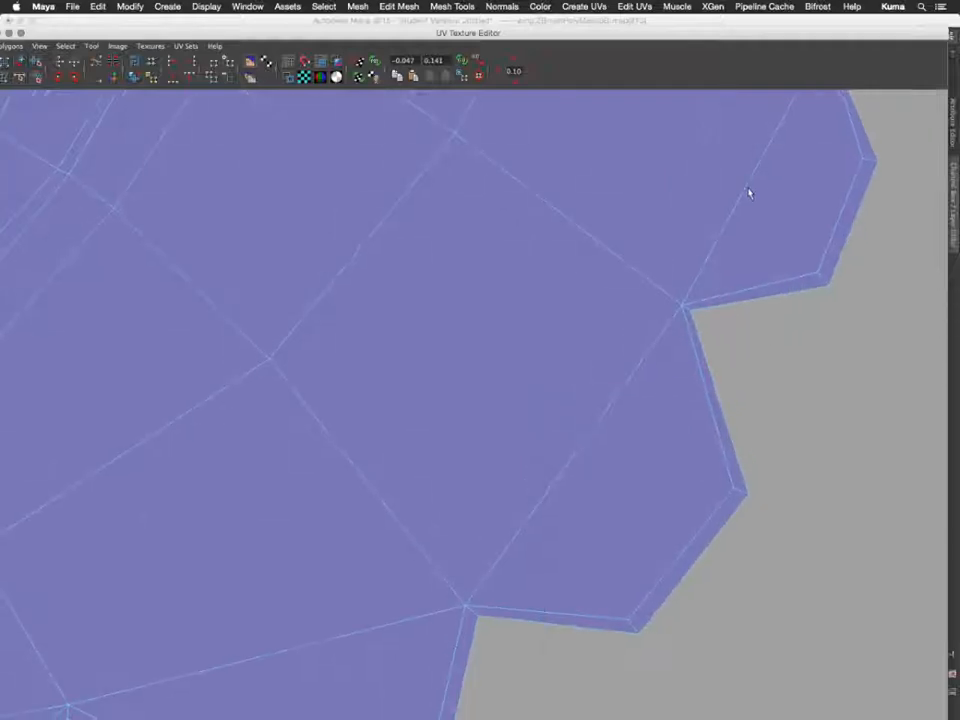
{"action": "middle_click_drag", "start_coordinate": [568, 451], "coordinate": [731, 254], "text": "alt"}
{"action": "middle_click_drag", "start_coordinate": [439, 459], "coordinate": [712, 388], "text": "alt"}
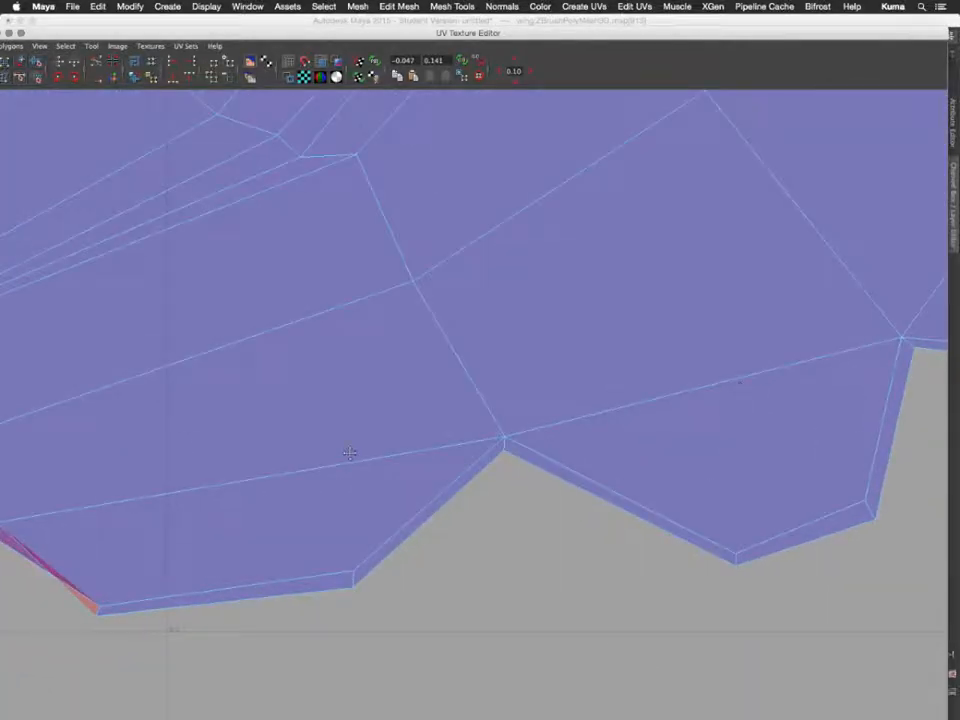
{"action": "middle_click_drag", "start_coordinate": [349, 452], "coordinate": [722, 392], "text": "alt"}
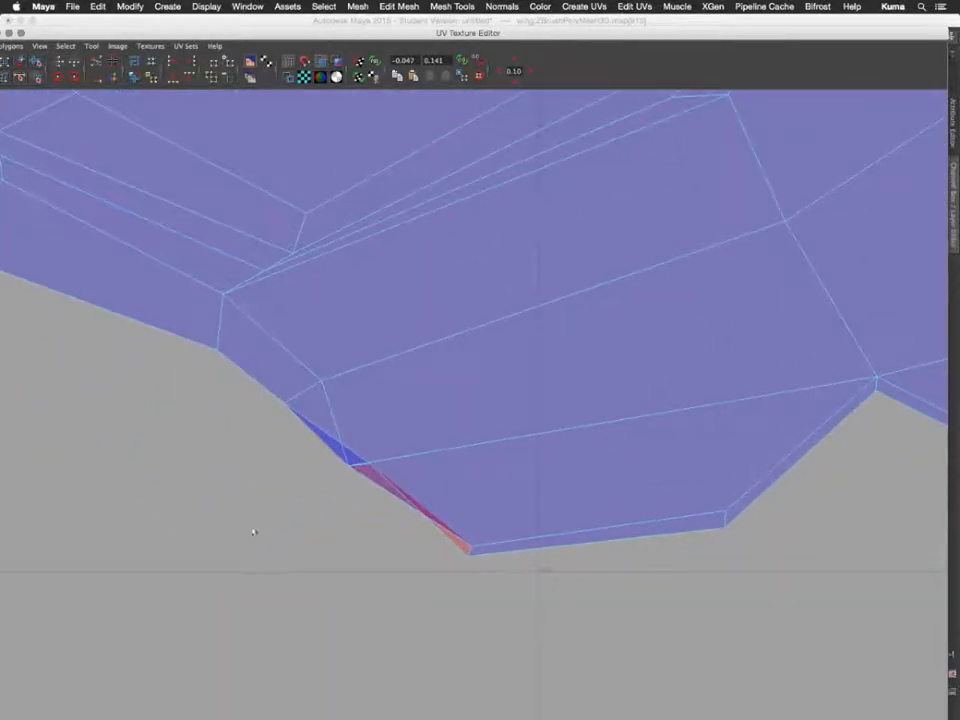
{"action": "left_click", "coordinate": [369, 466]}
{"action": "middle_click_drag", "start_coordinate": [362, 504], "coordinate": [325, 513]}
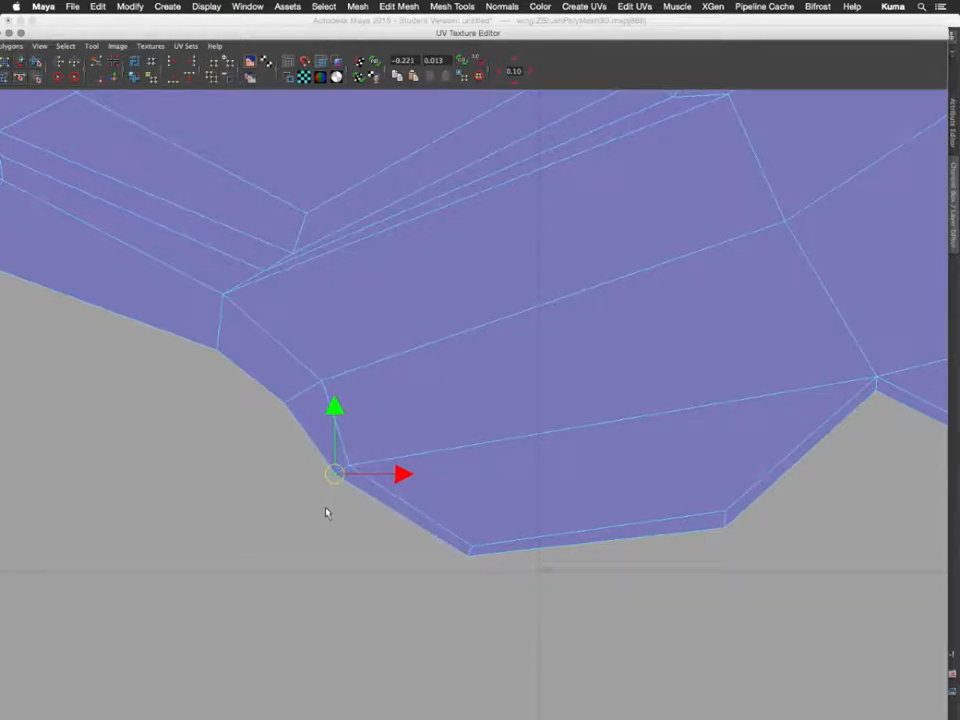
- Move the border UV at the tip of the slit in the shell's lower edge to clear the sliver of overlap
{"action": "middle_click_drag", "start_coordinate": [279, 439], "coordinate": [489, 579], "text": "alt"}
{"action": "scroll", "coordinate": [475, 573], "scroll_direction": "up", "scroll_amount": 3}
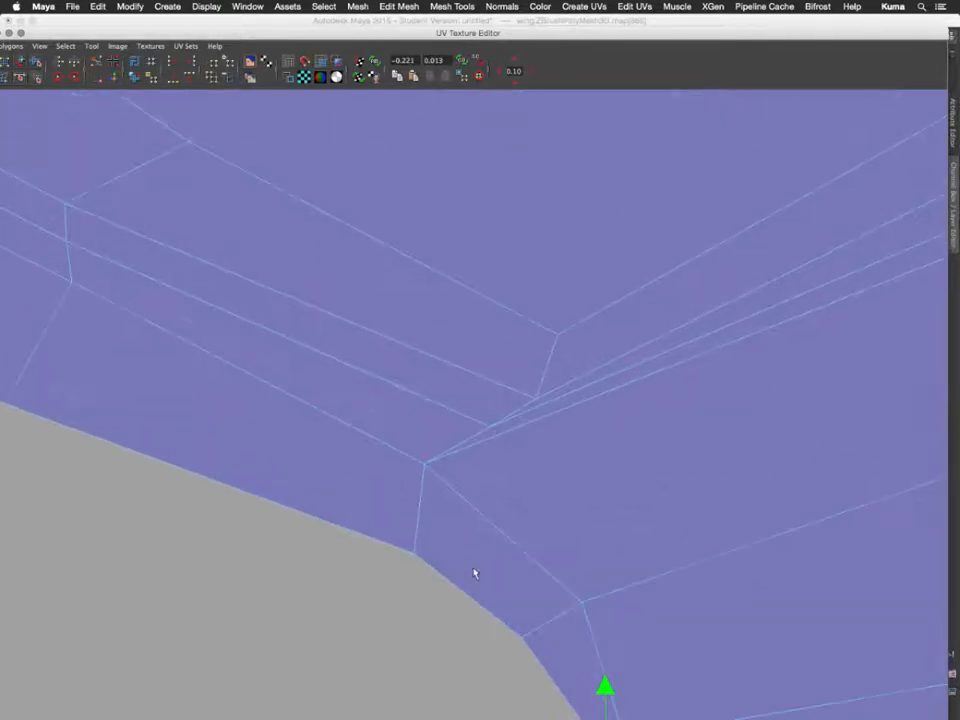
{"action": "scroll", "coordinate": [475, 573], "scroll_direction": "down", "scroll_amount": 5}
{"action": "middle_click_drag", "start_coordinate": [321, 388], "coordinate": [576, 600], "text": "alt"}
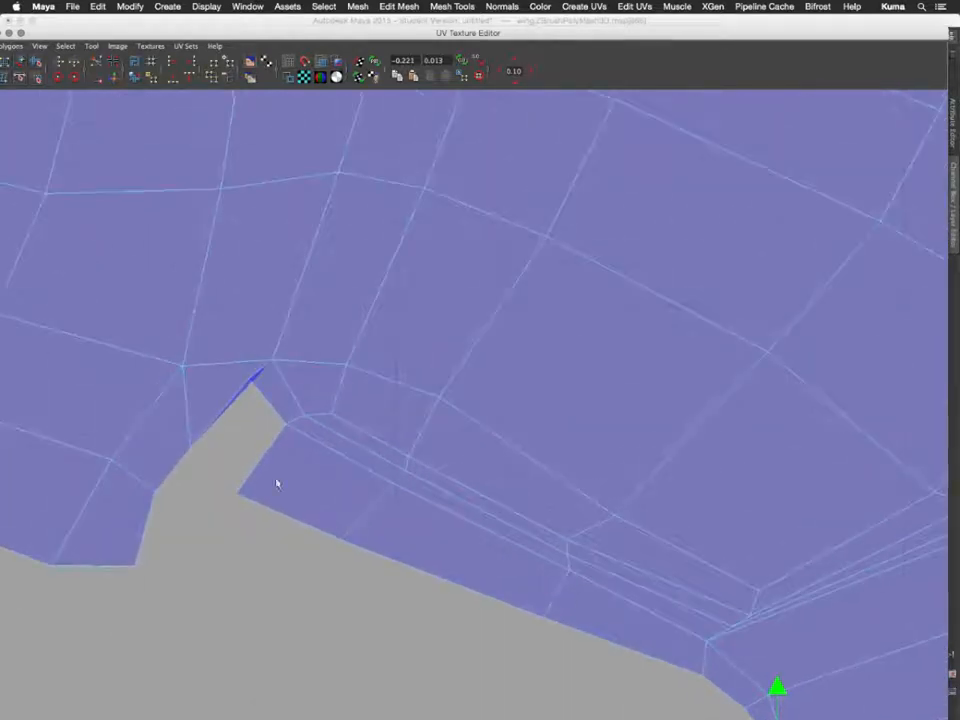
{"action": "middle_click_drag", "start_coordinate": [277, 484], "coordinate": [407, 435], "text": "alt"}
{"action": "left_click", "coordinate": [420, 381]}
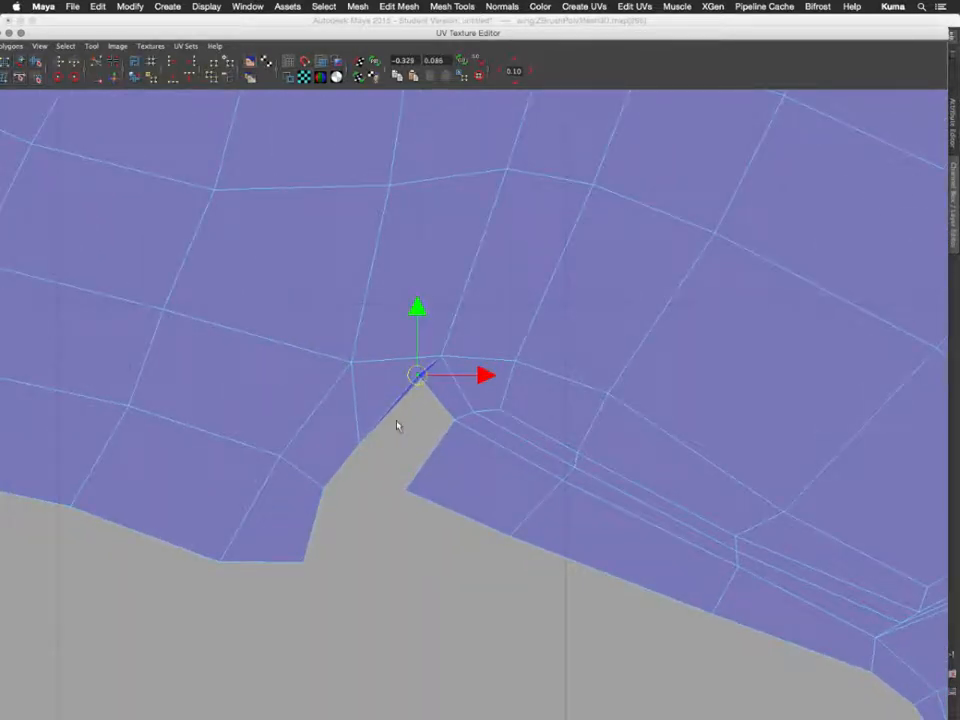
- Check the shell's lower corner beside the slit for remaining overlaps, then review the lower part of the shell as a whole
{"action": "middle_click_drag", "start_coordinate": [343, 455], "coordinate": [536, 508], "text": "alt"}
{"action": "scroll", "coordinate": [493, 508], "scroll_direction": "up", "scroll_amount": 2}
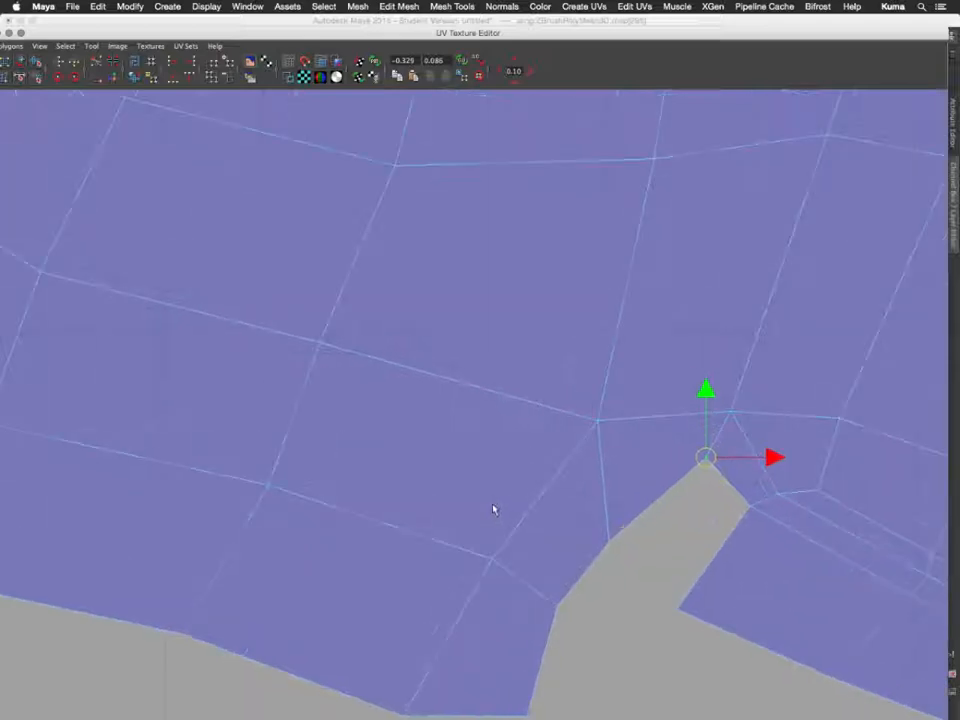
{"action": "scroll", "coordinate": [546, 521], "scroll_direction": "up", "scroll_amount": 4}
{"action": "scroll", "coordinate": [546, 521], "scroll_direction": "down", "scroll_amount": 5}
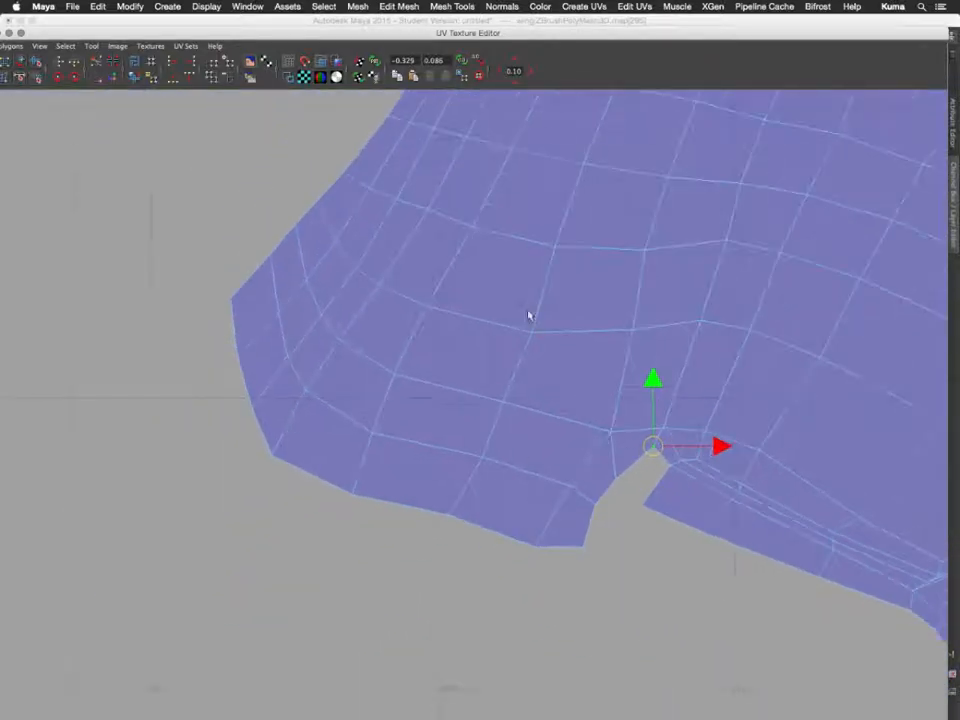
{"action": "middle_click_drag", "start_coordinate": [529, 315], "coordinate": [304, 617], "text": "alt"}
{"action": "scroll", "coordinate": [304, 617], "scroll_direction": "down", "scroll_amount": 3}
{"action": "scroll", "coordinate": [308, 615], "scroll_direction": "down", "scroll_amount": 6}
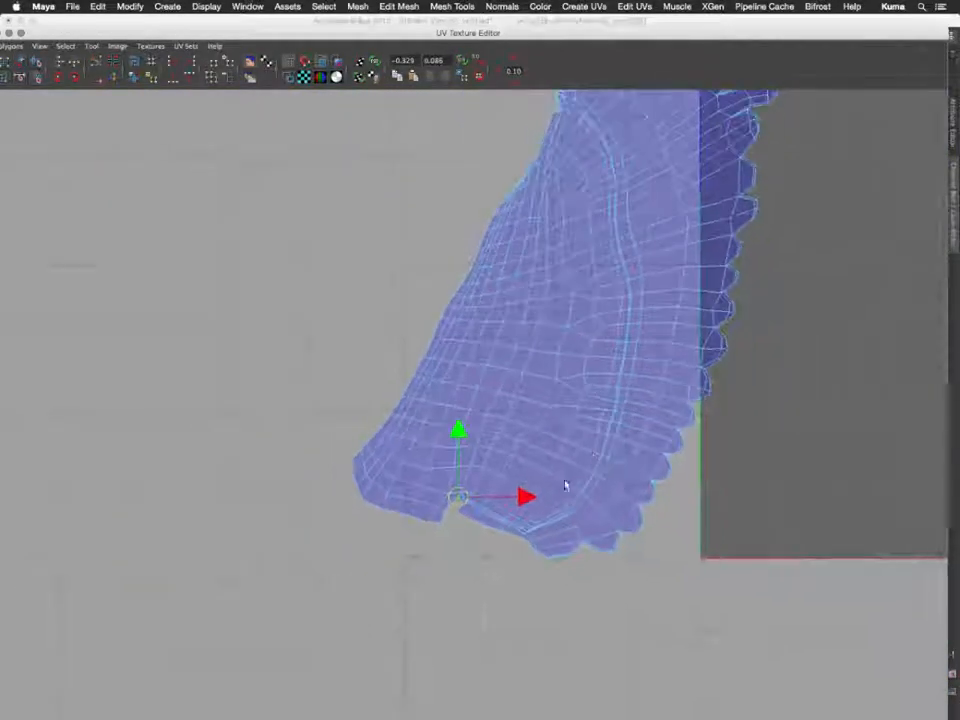
- Select the interior UVs of the second wing shell, leaving out its border, and relax them with the Smooth UV tool
{"action": "middle_click_drag", "start_coordinate": [772, 396], "coordinate": [375, 561], "text": "alt"}
{"action": "scroll", "coordinate": [375, 561], "scroll_direction": "down", "scroll_amount": 1}
{"action": "middle_click_drag", "start_coordinate": [500, 540], "coordinate": [318, 541], "text": "alt"}
{"action": "right_click_drag", "start_coordinate": [611, 417], "coordinate": [600, 389]}
{"action": "left_click", "coordinate": [659, 401]}
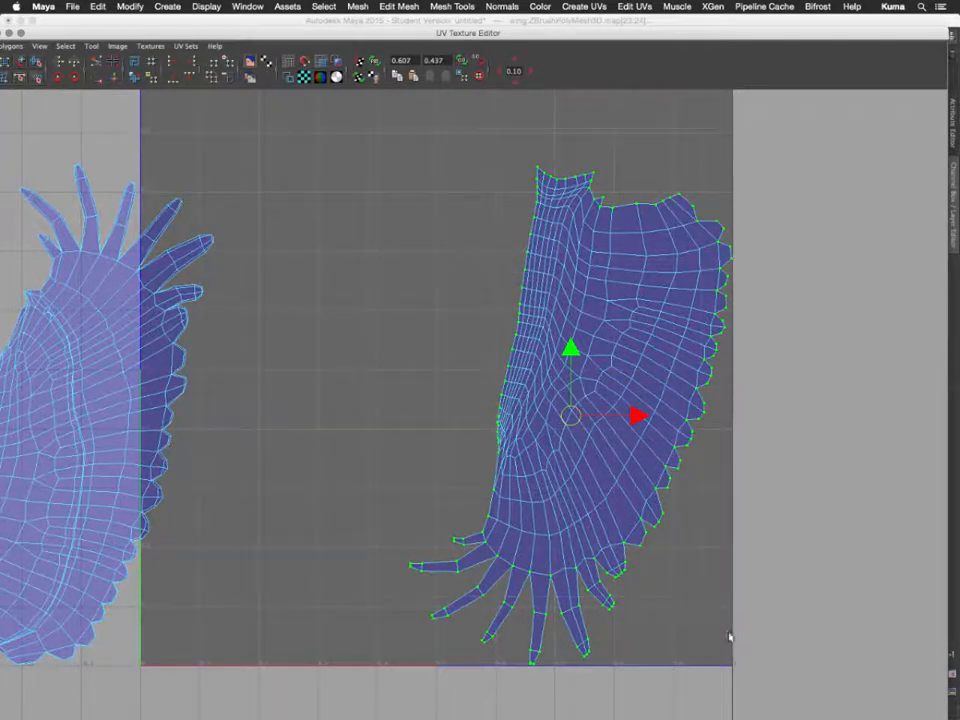
{"action": "left_click_drag", "start_coordinate": [761, 690], "coordinate": [761, 690], "text": "shift"}
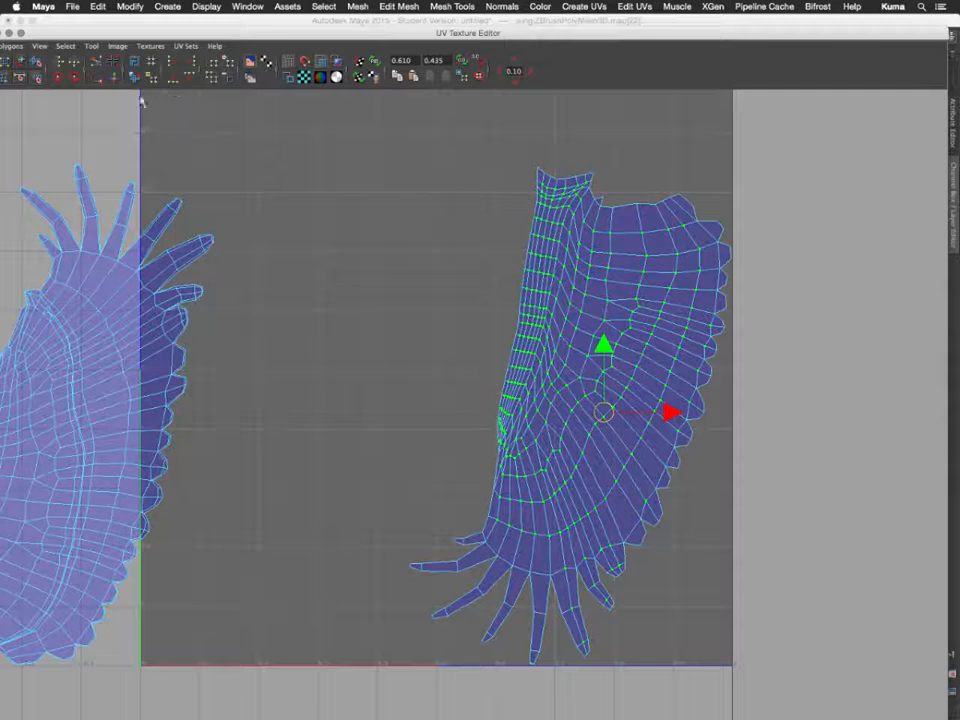
{"action": "left_click", "coordinate": [35, 62]}
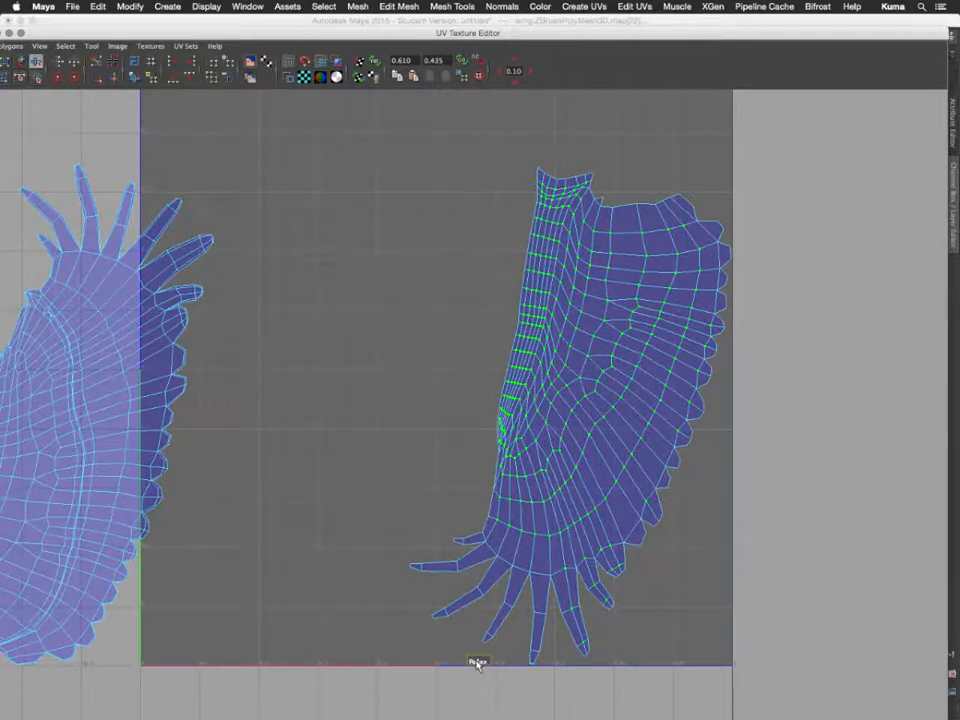
{"action": "left_click_drag", "start_coordinate": [477, 663], "coordinate": [619, 645]}
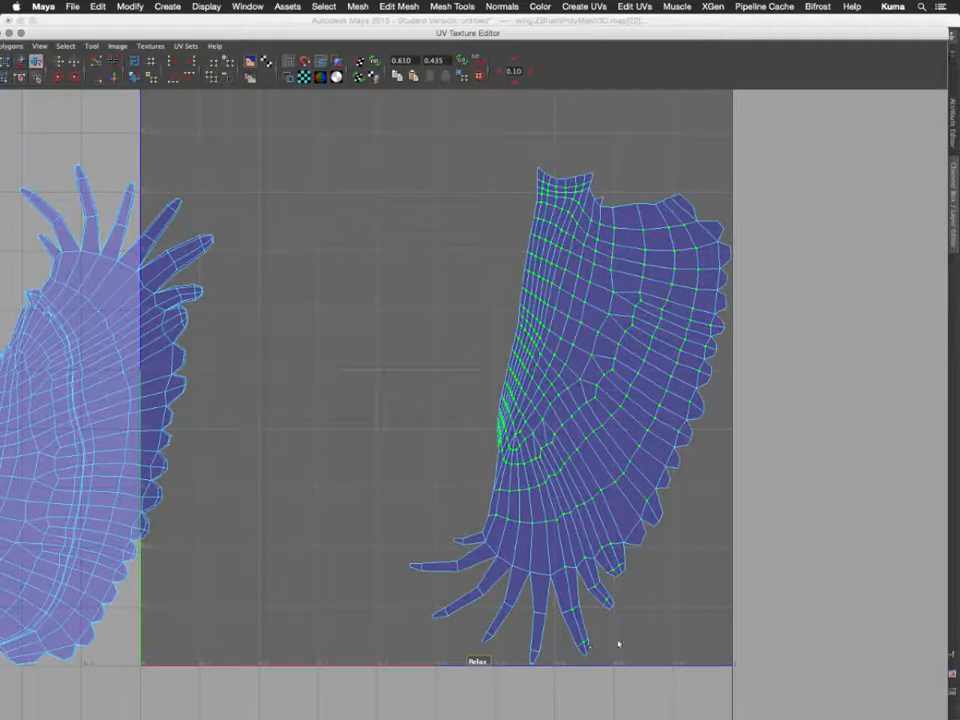
- Inspect the crowded UVs along the inner edge of the relaxed second wing shell for folds or overlaps
{"action": "scroll", "coordinate": [611, 480], "scroll_direction": "down", "scroll_amount": 2}
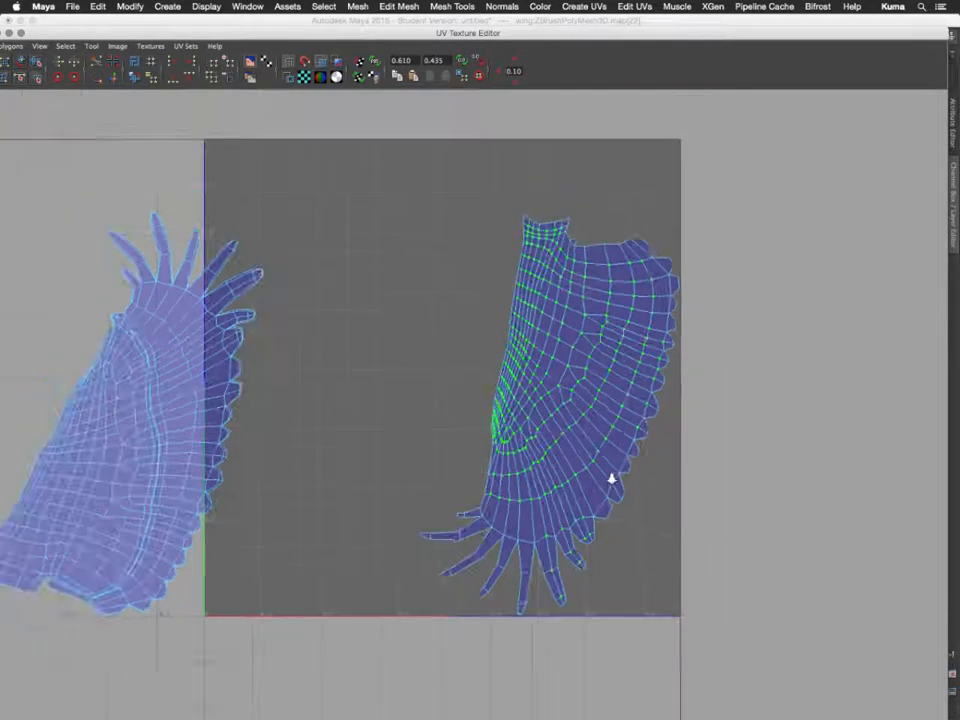
{"action": "scroll", "coordinate": [611, 491], "scroll_direction": "up", "scroll_amount": 5}
{"action": "scroll", "coordinate": [608, 493], "scroll_direction": "up", "scroll_amount": 8}
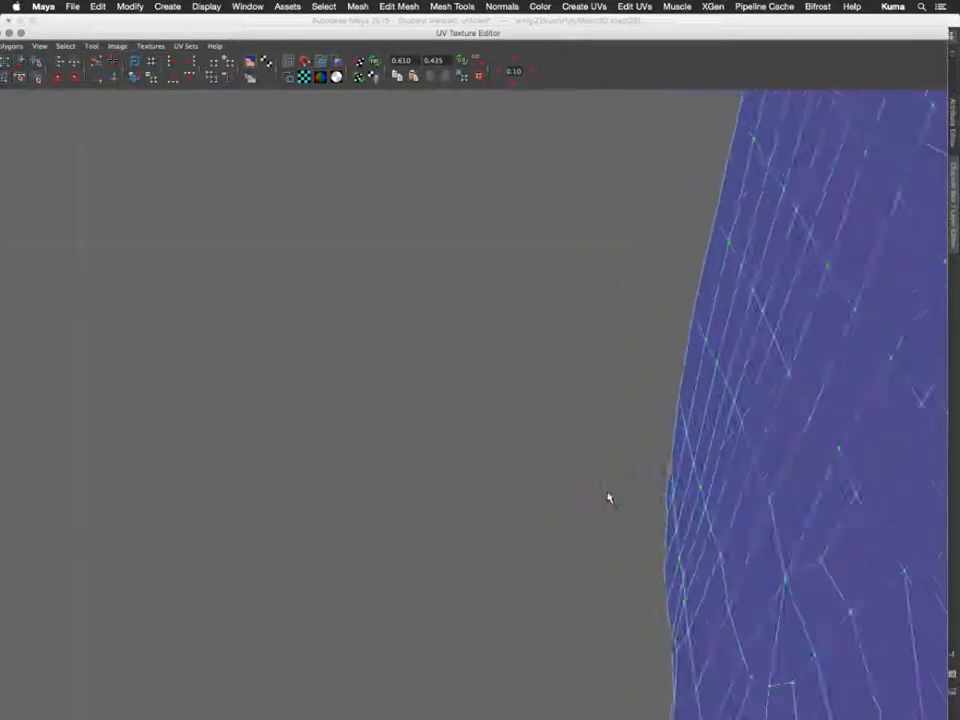
{"action": "middle_click_drag", "start_coordinate": [626, 583], "coordinate": [476, 427], "text": "alt"}
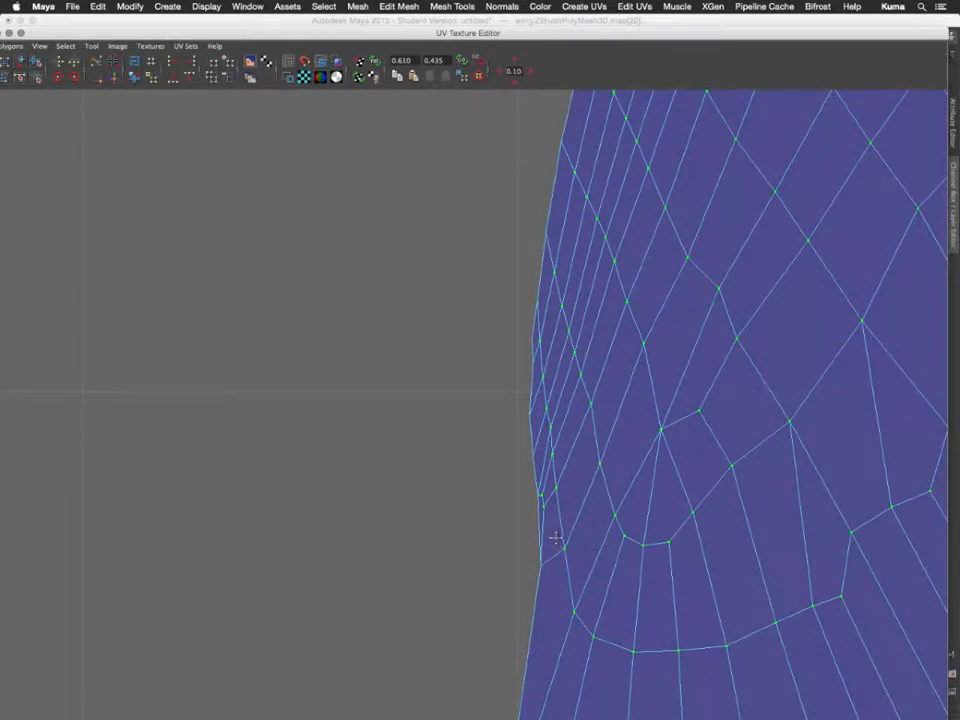
{"action": "scroll", "coordinate": [463, 422], "scroll_direction": "up", "scroll_amount": 8}
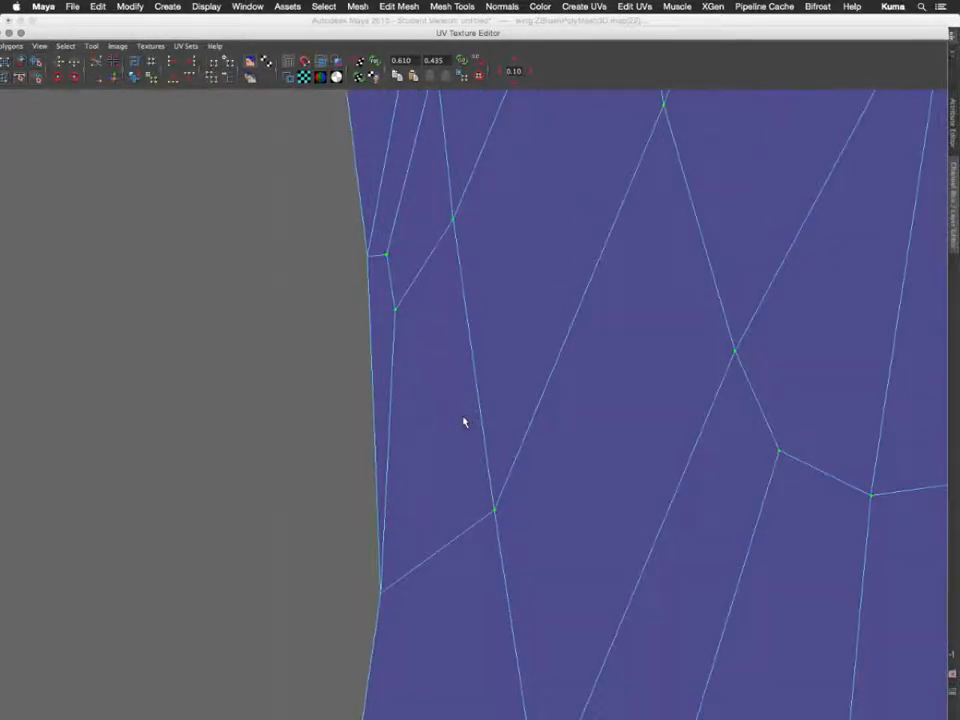
{"action": "scroll", "coordinate": [463, 422], "scroll_direction": "up", "scroll_amount": 5}
{"action": "scroll", "coordinate": [410, 422], "scroll_direction": "down", "scroll_amount": 8}
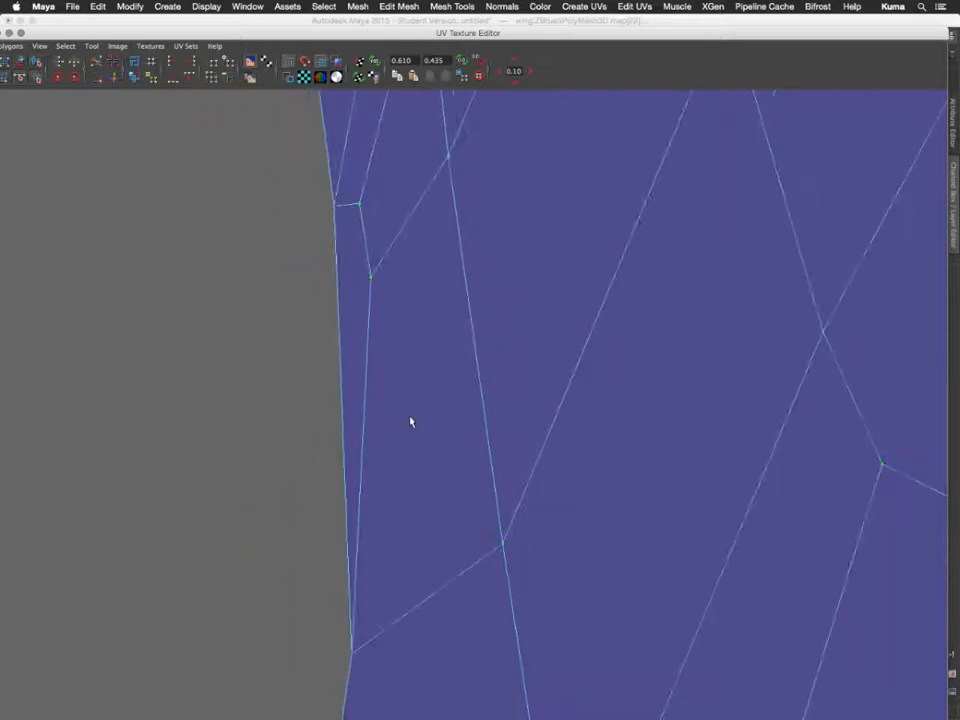
{"action": "scroll", "coordinate": [407, 421], "scroll_direction": "down", "scroll_amount": 8}
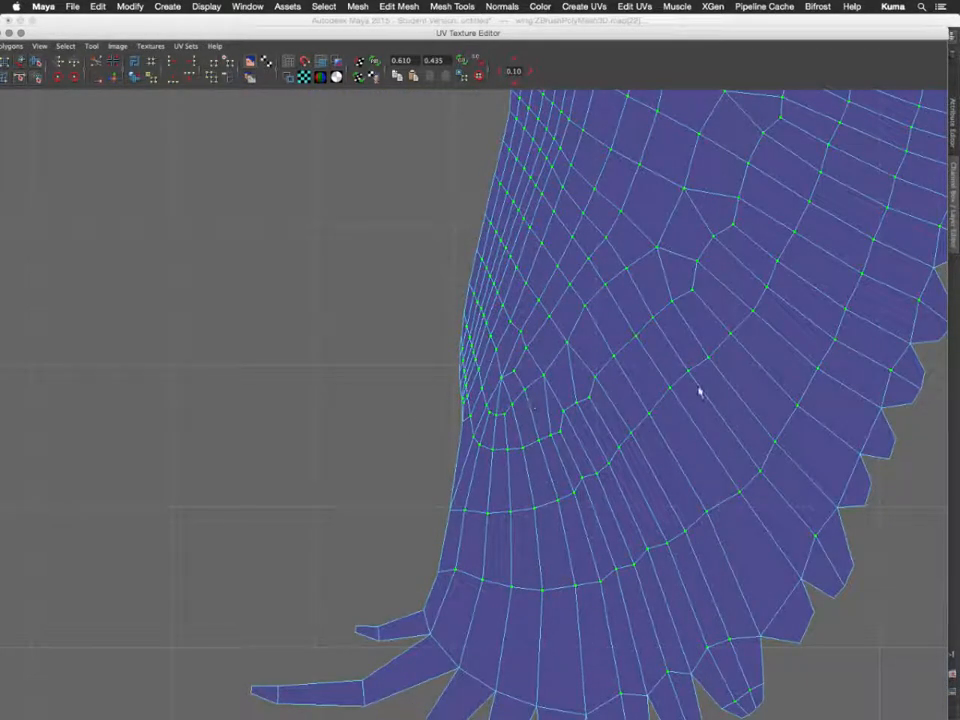
- Check the upper part of the relaxed shell, including the notch with the small triangular face, and compare both wing shells
{"action": "middle_click_drag", "start_coordinate": [738, 371], "coordinate": [467, 551], "text": "alt"}
{"action": "middle_click_drag", "start_coordinate": [517, 211], "coordinate": [448, 526], "text": "alt"}
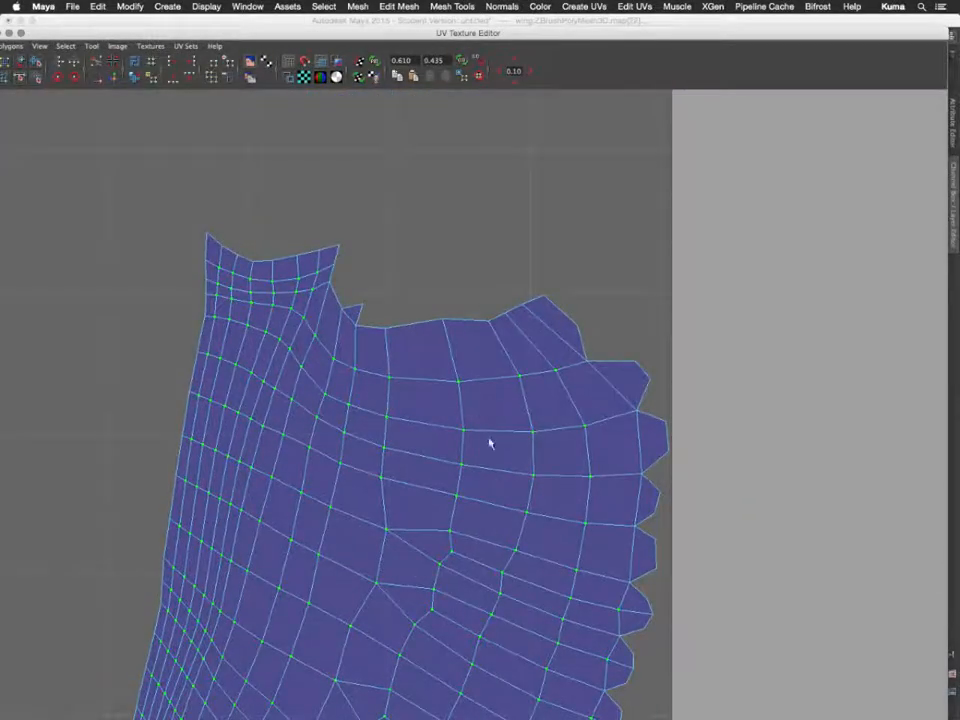
{"action": "middle_click_drag", "start_coordinate": [476, 407], "coordinate": [618, 424], "text": "alt"}
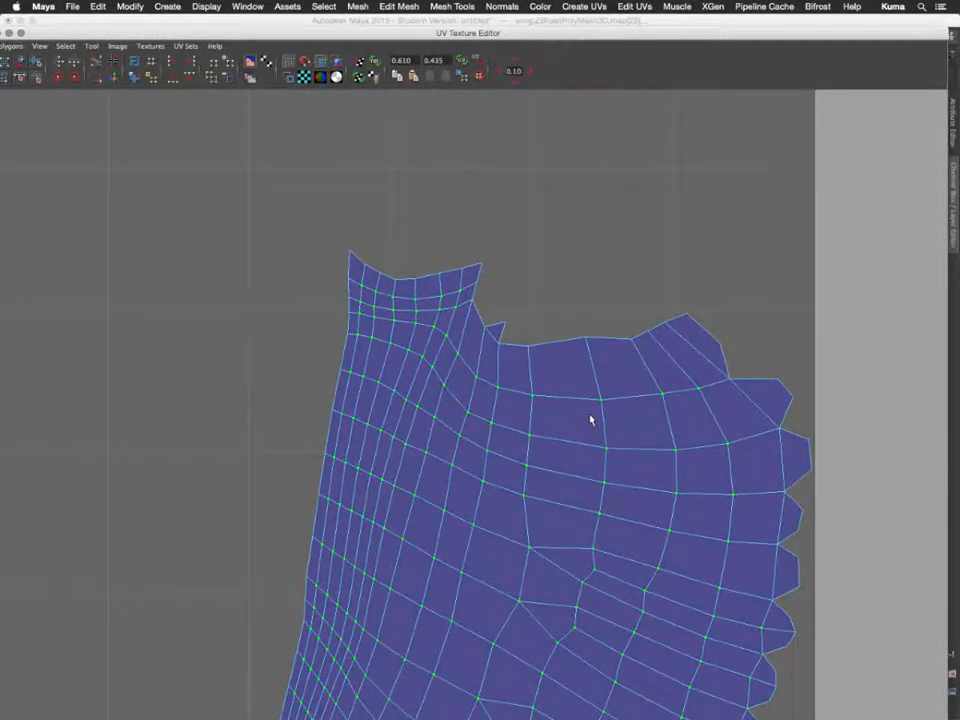
{"action": "scroll", "coordinate": [576, 413], "scroll_direction": "up", "scroll_amount": 2}
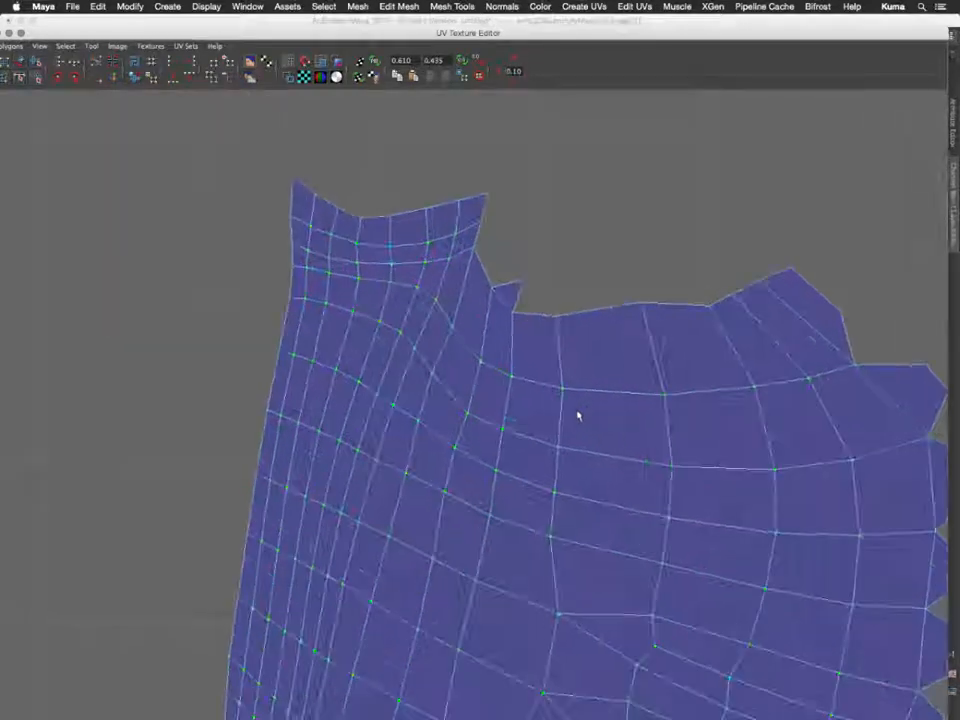
{"action": "scroll", "coordinate": [565, 411], "scroll_direction": "down", "scroll_amount": 6}
{"action": "scroll", "coordinate": [561, 411], "scroll_direction": "down", "scroll_amount": 2}
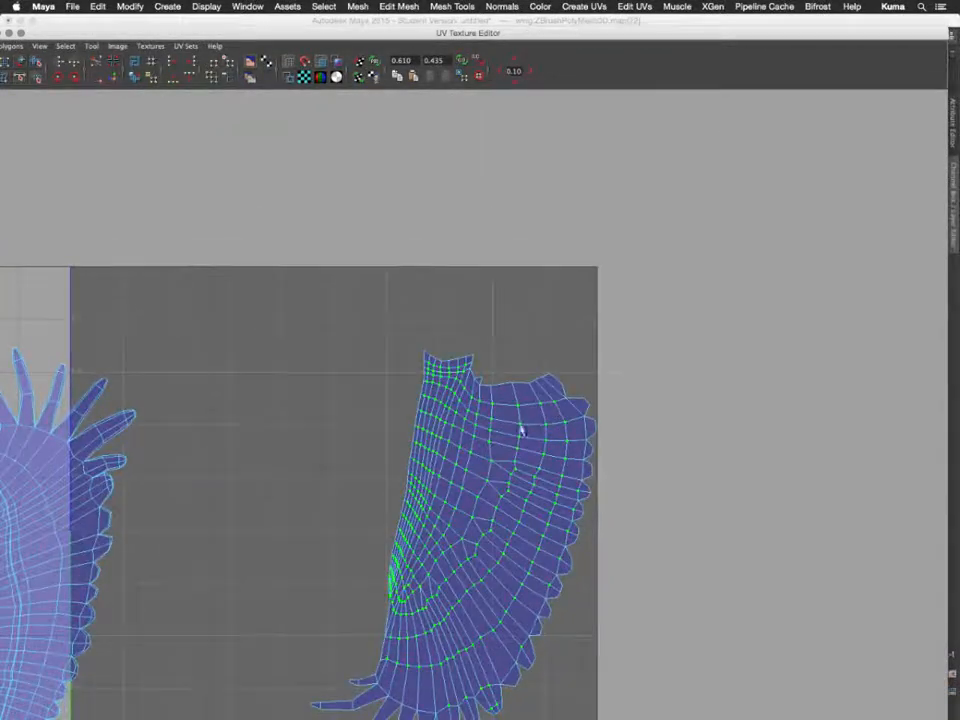
{"action": "middle_click_drag", "start_coordinate": [521, 429], "coordinate": [757, 388], "text": "alt"}
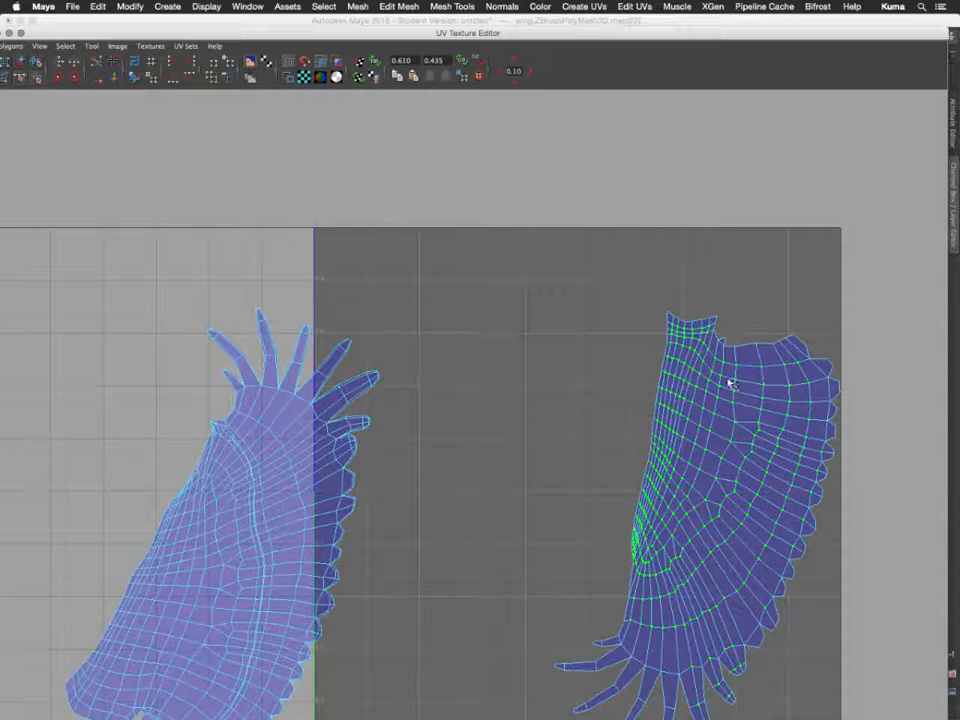
{"action": "middle_click_drag", "start_coordinate": [625, 408], "coordinate": [474, 364], "text": "alt"}
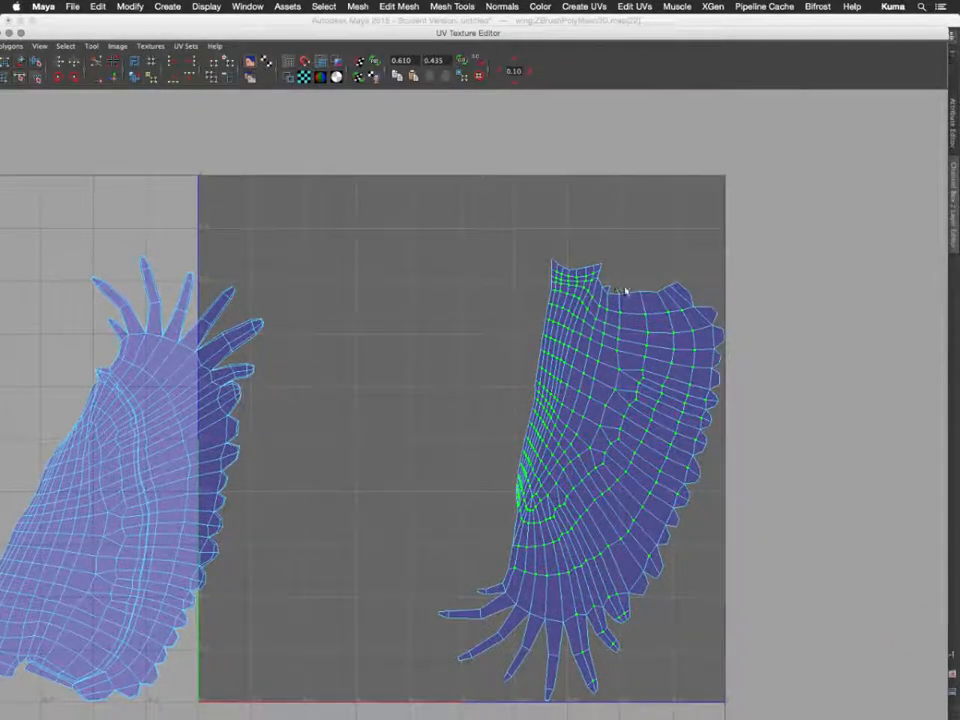
- Select an edge of the small triangular face in the second shell's upper notch and locate its match at the first shell's slit
{"action": "right_click_drag", "start_coordinate": [611, 287], "coordinate": [608, 266]}
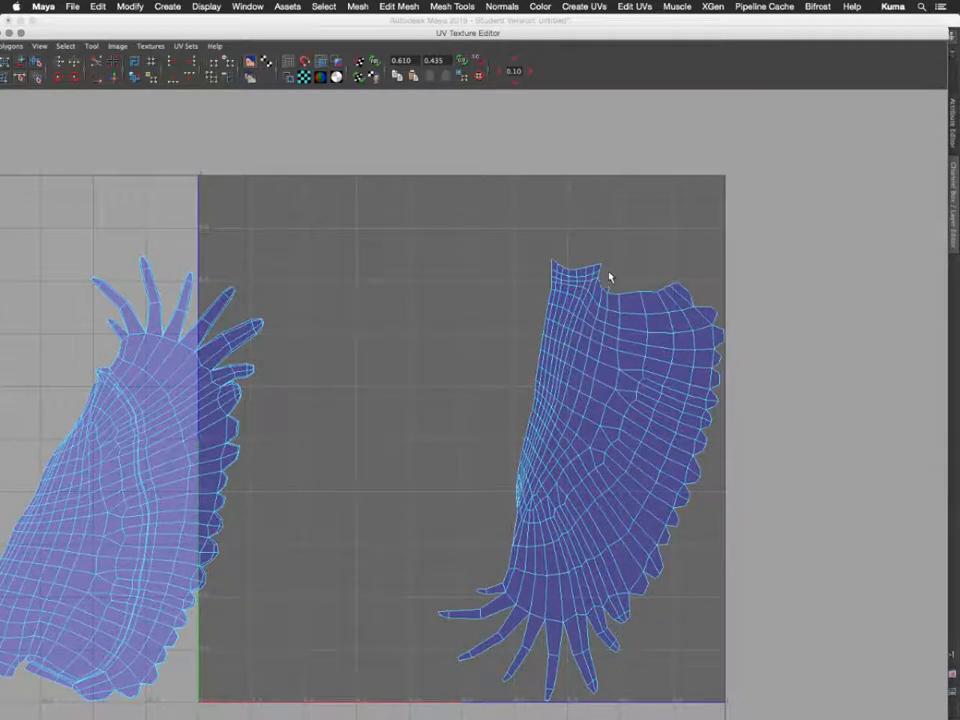
{"action": "middle_click_drag", "start_coordinate": [394, 416], "coordinate": [746, 193], "text": "alt"}
{"action": "scroll", "coordinate": [470, 472], "scroll_direction": "up", "scroll_amount": 10}
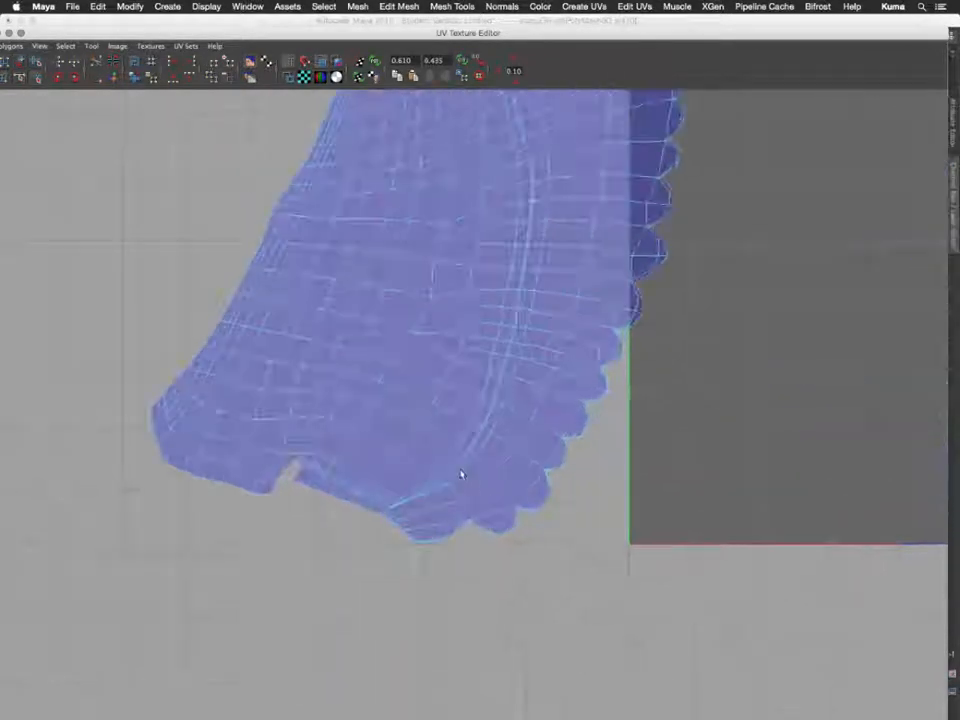
{"action": "middle_click_drag", "start_coordinate": [432, 421], "coordinate": [627, 363], "text": "alt"}
{"action": "scroll", "coordinate": [462, 414], "scroll_direction": "up", "scroll_amount": 4}
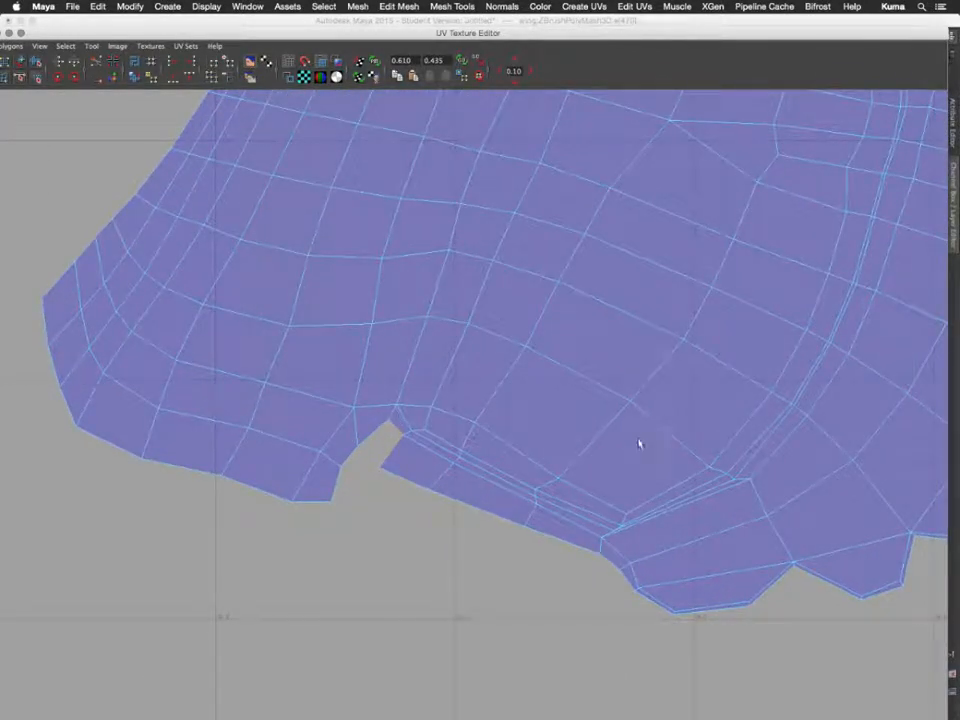
{"action": "scroll", "coordinate": [637, 445], "scroll_direction": "down", "scroll_amount": 9}
{"action": "middle_click_drag", "start_coordinate": [656, 380], "coordinate": [229, 657], "text": "alt"}
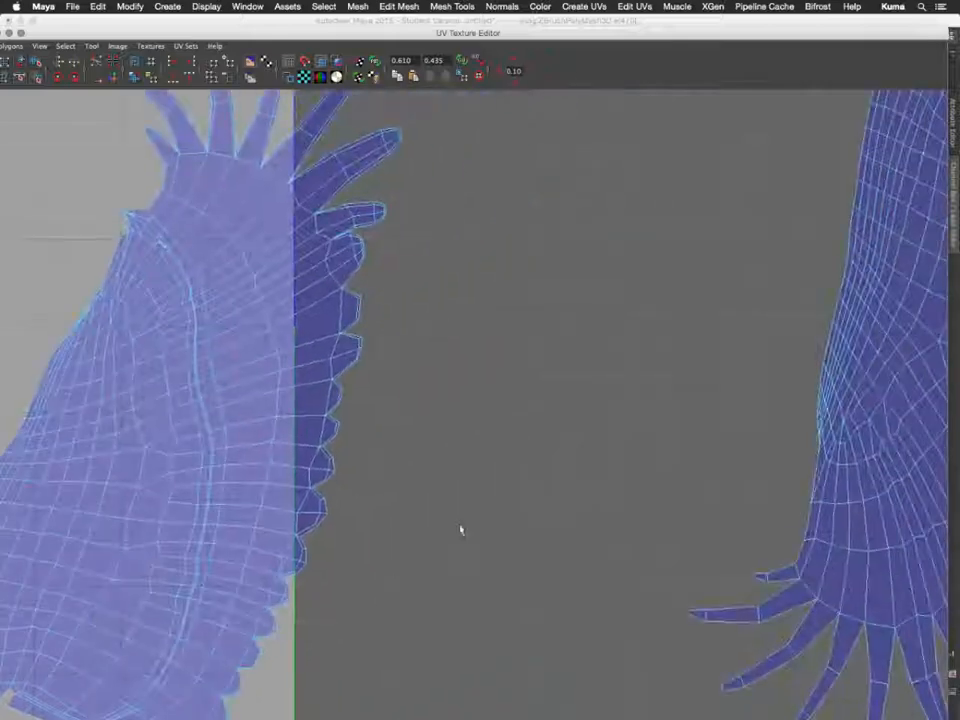
{"action": "middle_click_drag", "start_coordinate": [647, 484], "coordinate": [274, 650], "text": "alt"}
{"action": "middle_click_drag", "start_coordinate": [488, 425], "coordinate": [356, 607], "text": "alt"}
{"action": "scroll", "coordinate": [464, 437], "scroll_direction": "up", "scroll_amount": 2}
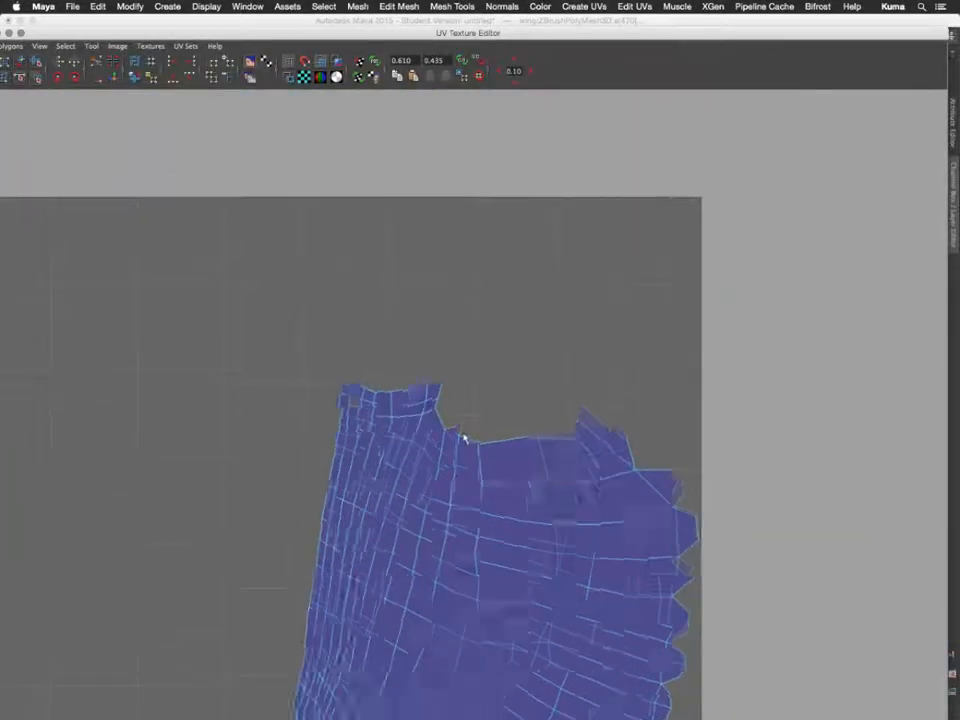
- Cut the small triangular face off the second shell's upper notch and move its UVs clear of the shell
{"action": "scroll", "coordinate": [464, 437], "scroll_direction": "up", "scroll_amount": 3}
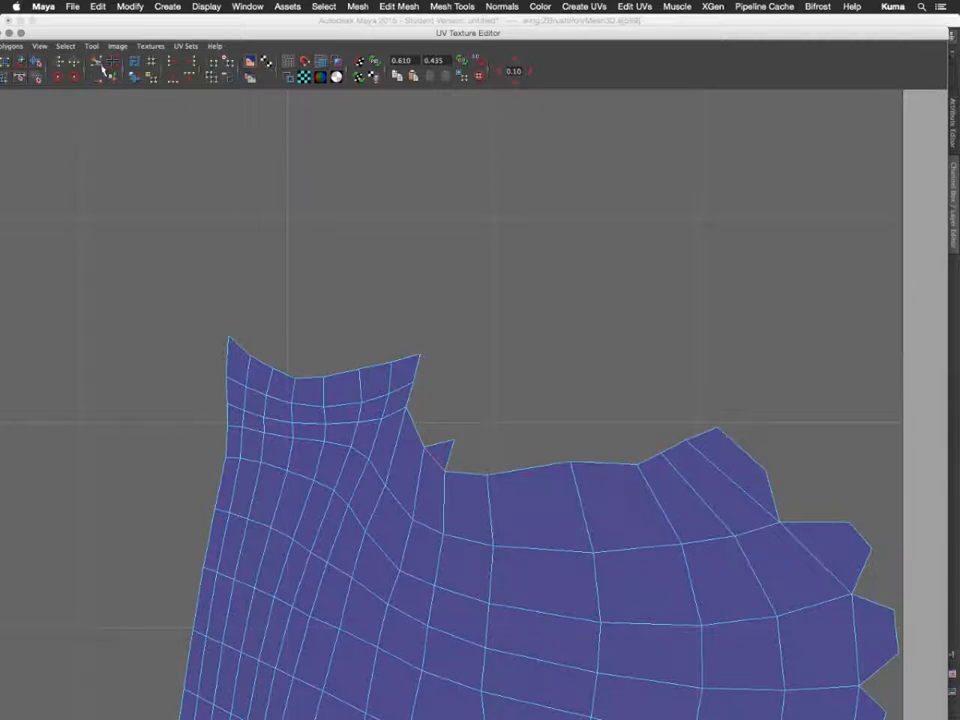
{"action": "right_click_drag", "start_coordinate": [447, 455], "coordinate": [481, 449]}
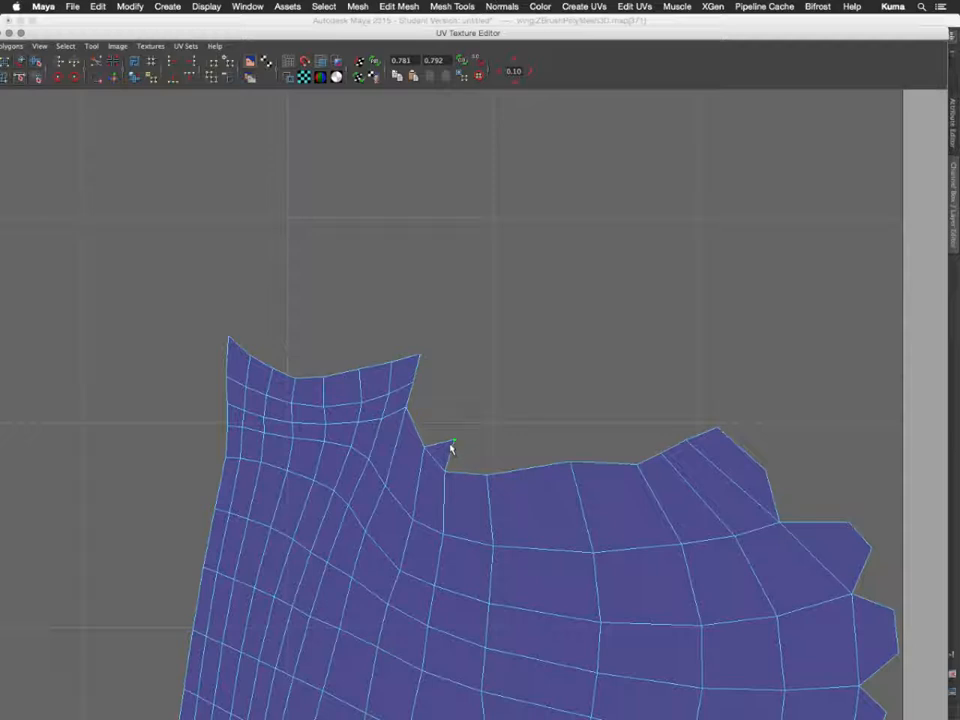
{"action": "right_click", "coordinate": [450, 449], "text": "ctrl"}
{"action": "right_click_drag", "start_coordinate": [477, 438], "coordinate": [474, 449], "text": "ctrl"}
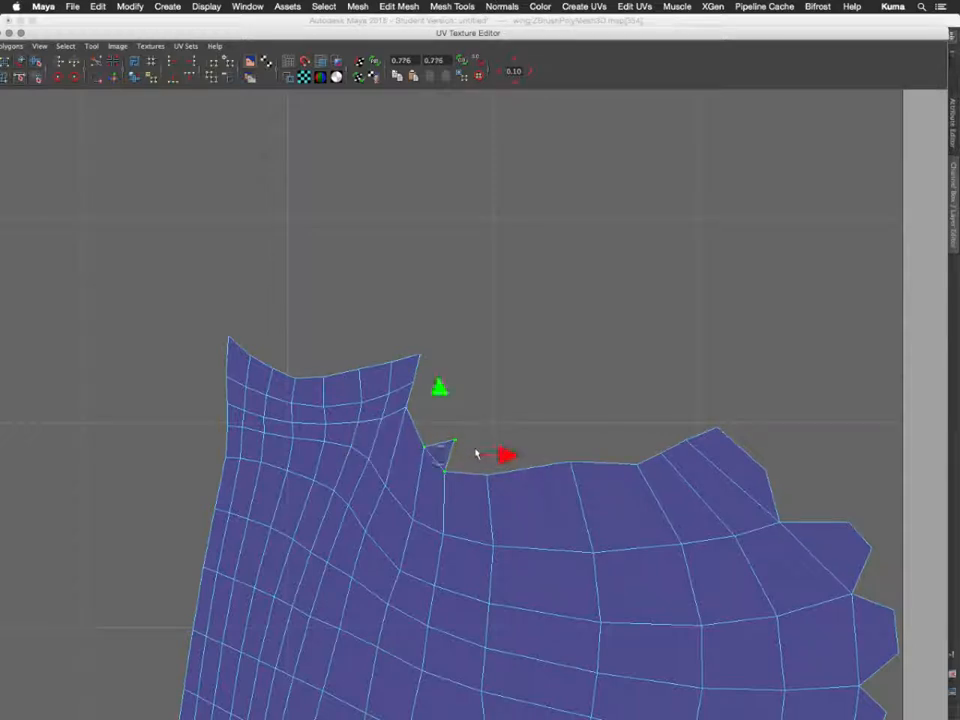
{"action": "middle_click_drag", "start_coordinate": [476, 454], "coordinate": [527, 409]}
- Move and sew the detached triangular face onto the first wing shell along its shared edge
{"action": "right_click_drag", "start_coordinate": [462, 436], "coordinate": [463, 394]}
{"action": "left_click", "coordinate": [502, 424]}
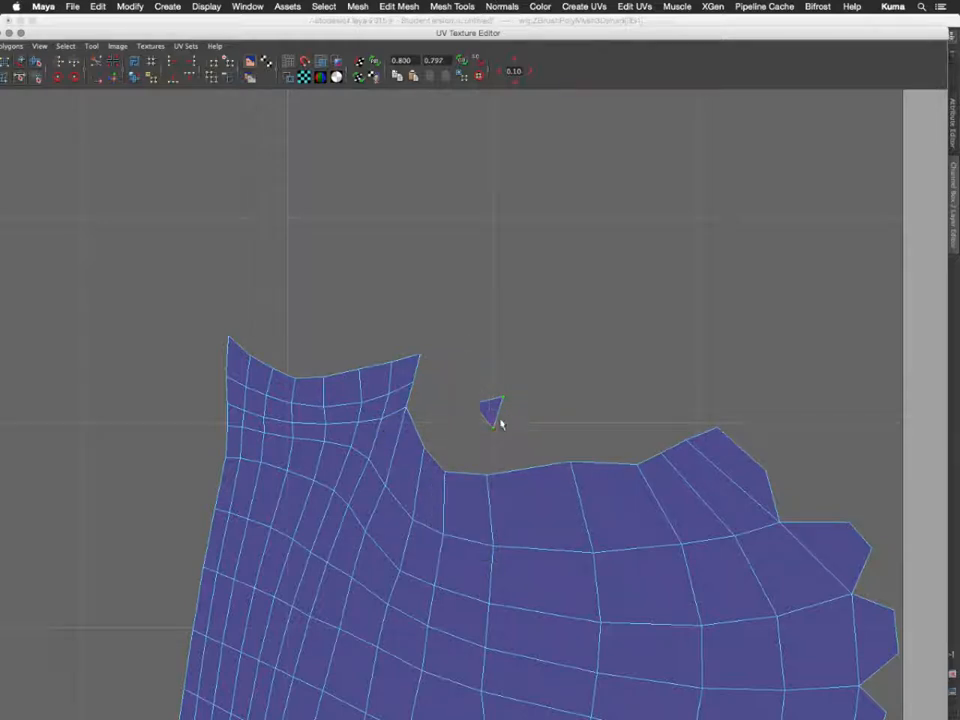
{"action": "left_click", "coordinate": [114, 77]}
{"action": "scroll", "coordinate": [251, 311], "scroll_direction": "up", "scroll_amount": 3}
{"action": "scroll", "coordinate": [251, 311], "scroll_direction": "down", "scroll_amount": 8}
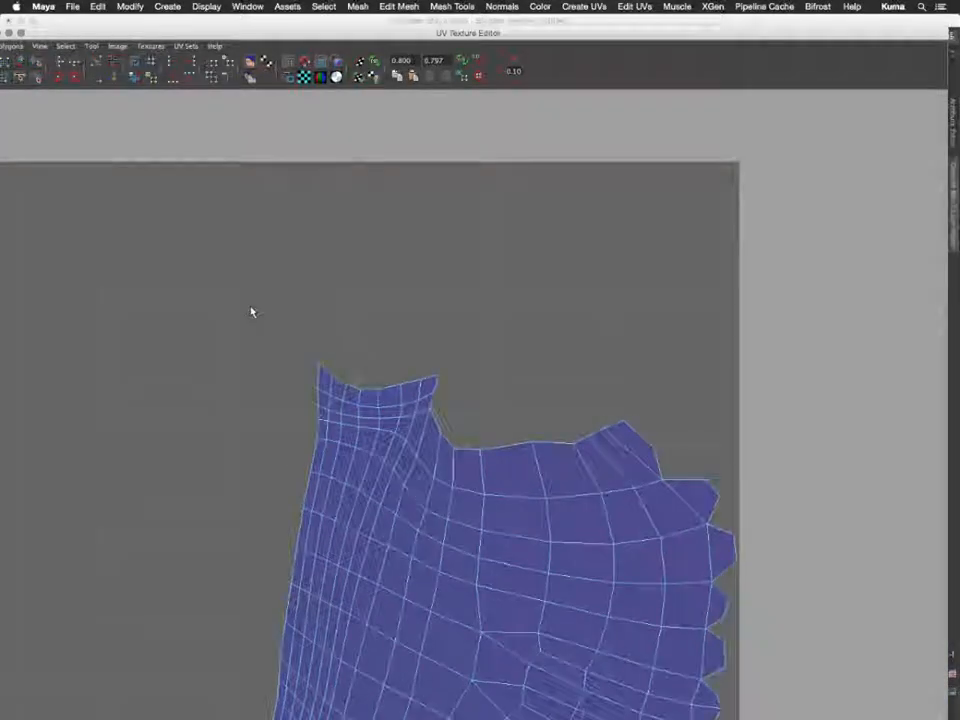
- Examine the sewn triangle and the border edges around the slit in the first shell's lower edge
{"action": "middle_click_drag", "start_coordinate": [262, 566], "coordinate": [680, 282], "text": "alt"}
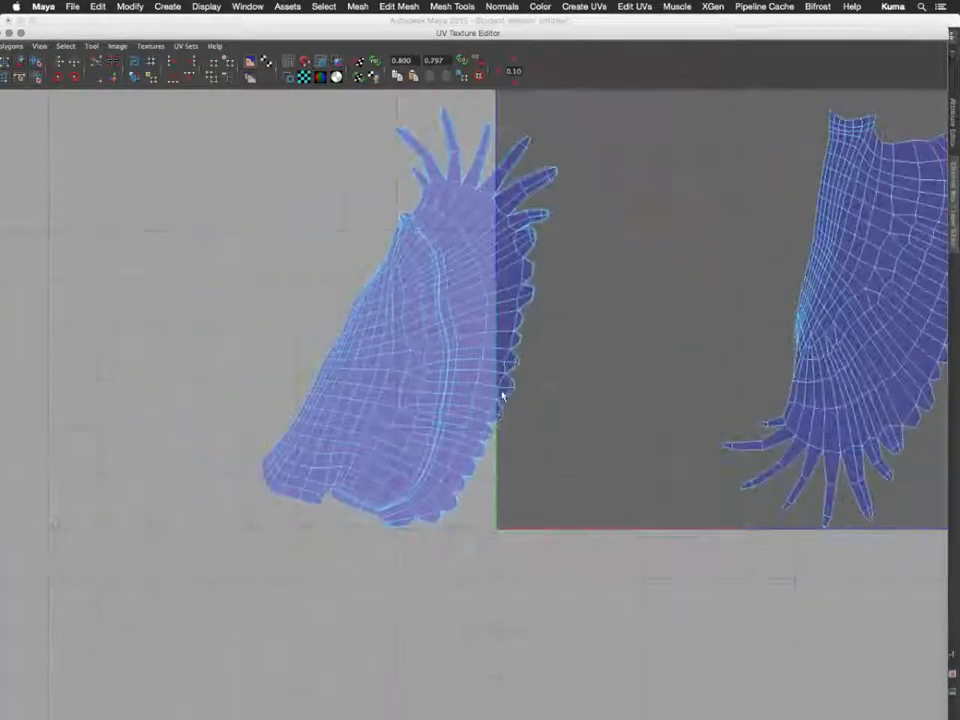
{"action": "scroll", "coordinate": [450, 456], "scroll_direction": "up", "scroll_amount": 4}
{"action": "middle_click_drag", "start_coordinate": [450, 456], "coordinate": [627, 311], "text": "alt"}
{"action": "scroll", "coordinate": [563, 354], "scroll_direction": "up", "scroll_amount": 8}
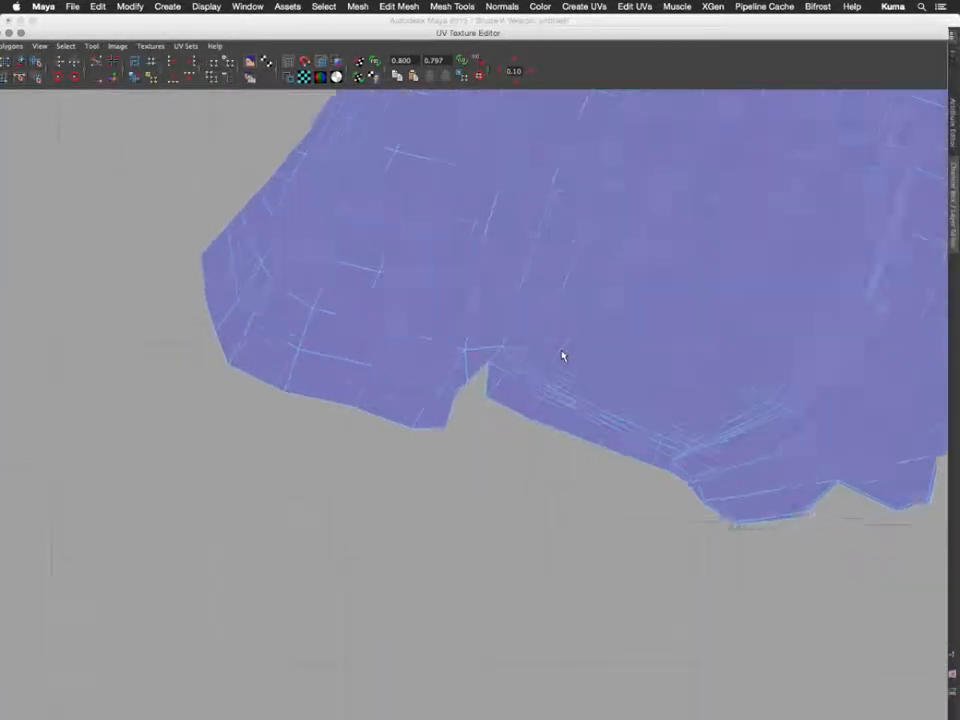
{"action": "right_click_drag", "start_coordinate": [528, 346], "coordinate": [514, 315]}
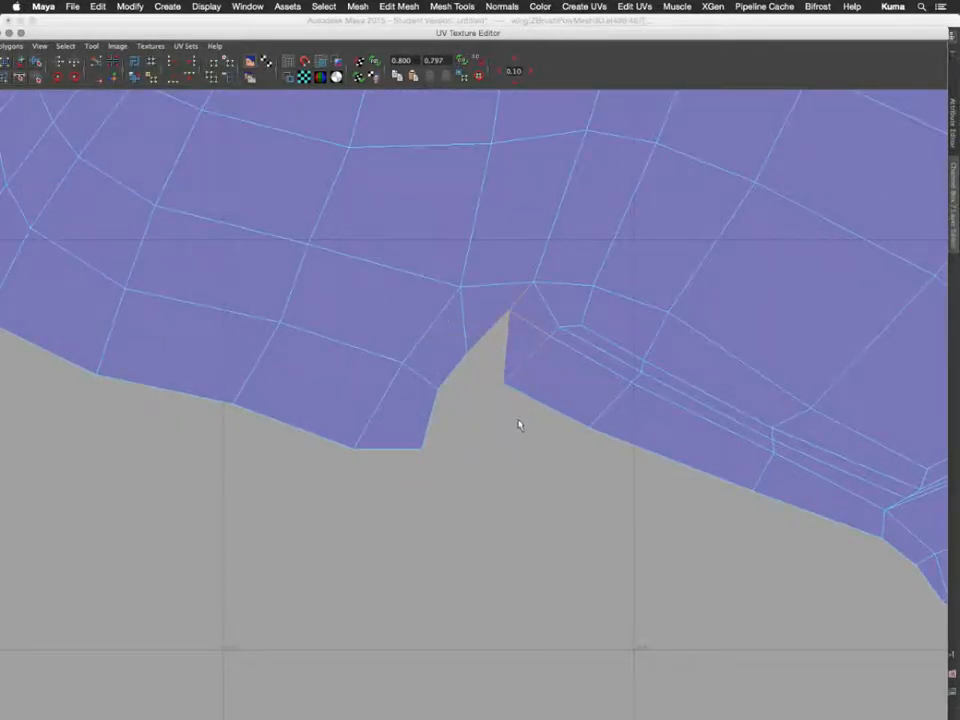
{"action": "scroll", "coordinate": [555, 416], "scroll_direction": "up", "scroll_amount": 3}
{"action": "scroll", "coordinate": [556, 418], "scroll_direction": "down", "scroll_amount": 4}
{"action": "scroll", "coordinate": [556, 418], "scroll_direction": "down", "scroll_amount": 6}
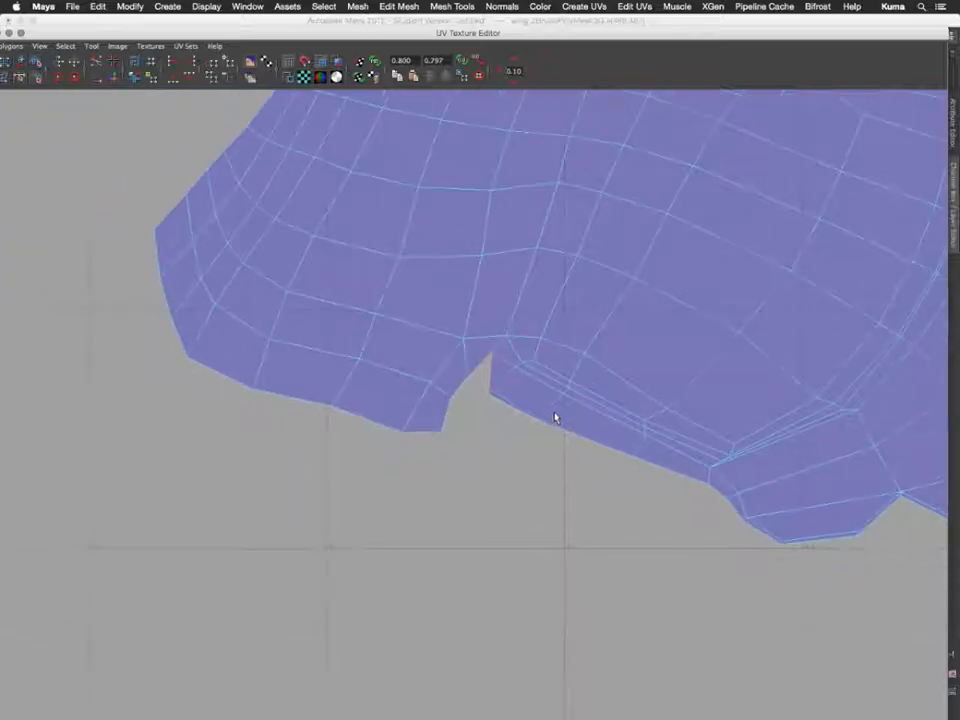
{"action": "scroll", "coordinate": [555, 417], "scroll_direction": "down", "scroll_amount": 3}
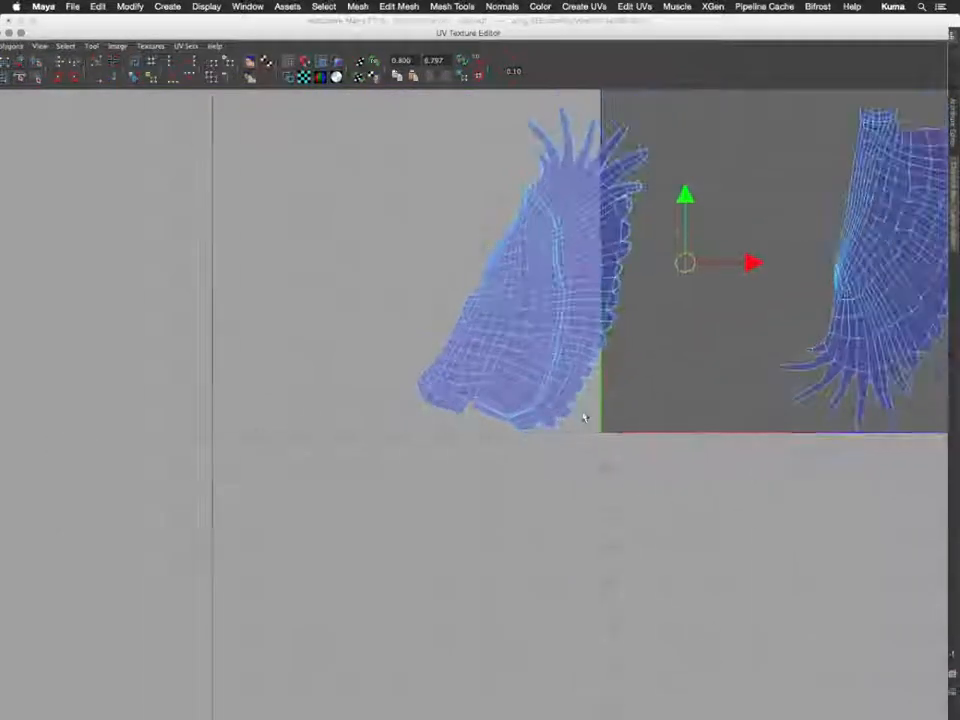
- Select all UVs of the first wing shell and move it into the 0-1 UV space beside the second shell
{"action": "left_click", "coordinate": [613, 341]}
{"action": "middle_click_drag", "start_coordinate": [670, 350], "coordinate": [470, 470], "text": "alt"}
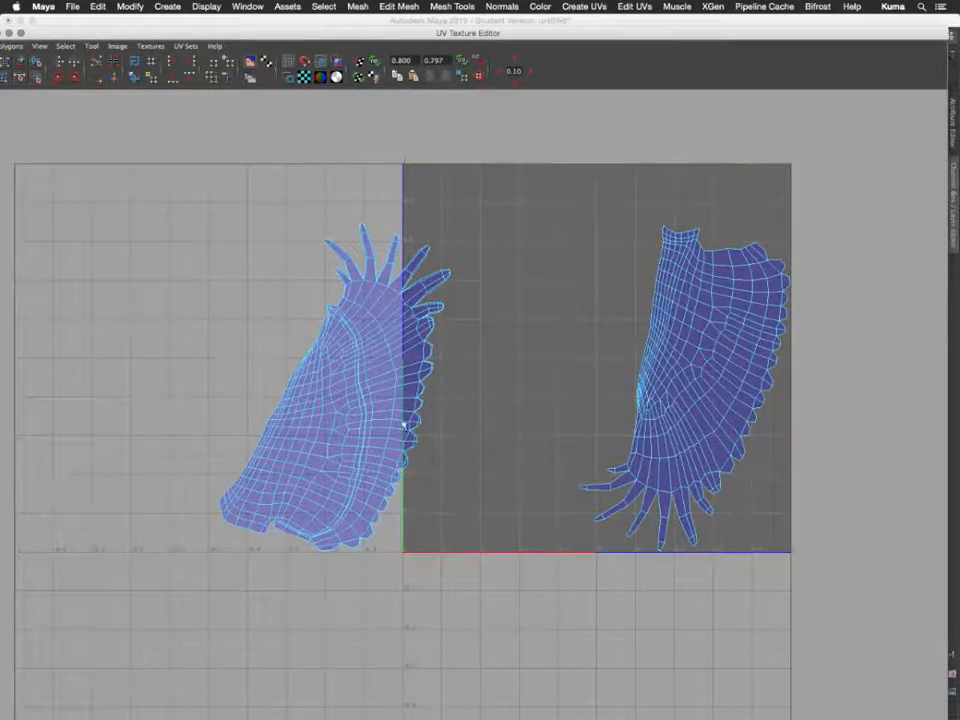
{"action": "right_click_drag", "start_coordinate": [393, 414], "coordinate": [440, 411]}
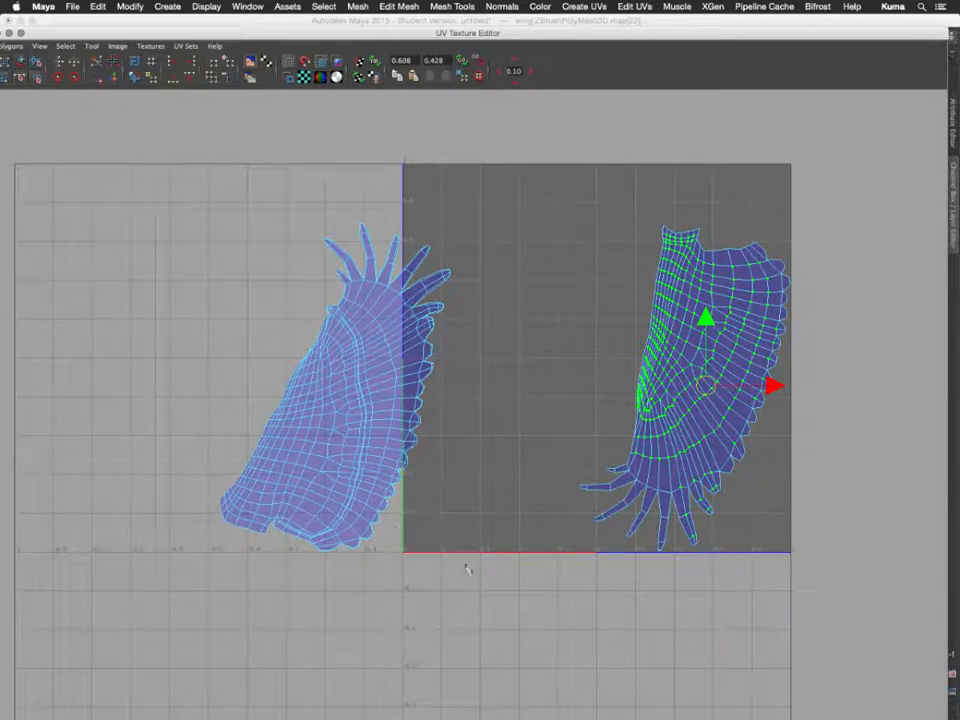
{"action": "left_click_drag", "start_coordinate": [466, 566], "coordinate": [507, 594]}
{"action": "middle_click_drag", "start_coordinate": [486, 591], "coordinate": [669, 574]}
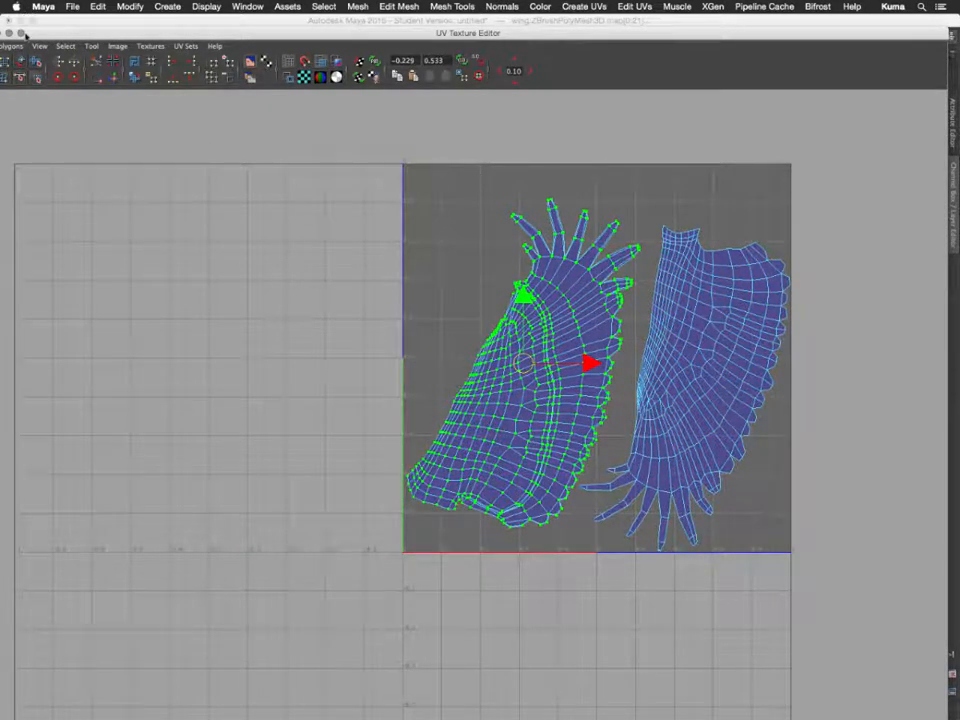
- Shrink the UV Texture Editor to reveal the 3D viewport and bring up the selection modes for the saddle mesh
{"action": "left_click_drag", "start_coordinate": [26, 35], "coordinate": [257, 187]}
{"action": "left_click", "coordinate": [239, 184]}
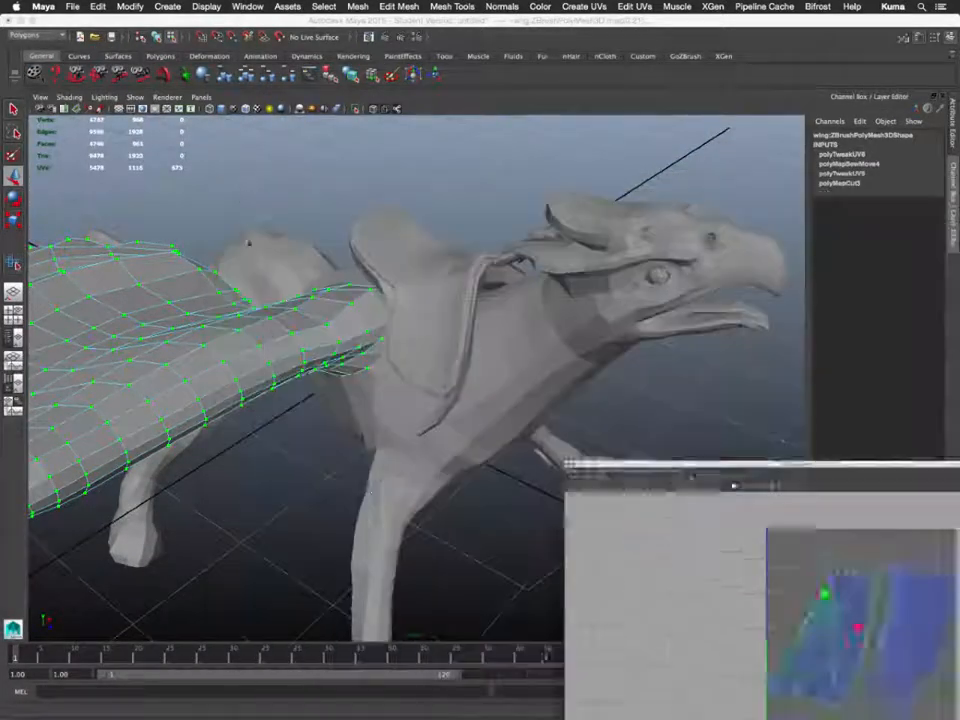
{"action": "mouse_move", "coordinate": [470, 411]}
{"action": "left_mouse_down", "text": "alt"}
{"action": "mouse_move", "coordinate": [418, 447]}
{"action": "mouse_move", "coordinate": [468, 425]}
{"action": "mouse_move", "coordinate": [461, 429]}
{"action": "left_mouse_up", "text": "alt"}
{"action": "key", "text": "z"}
{"action": "right_click", "coordinate": [454, 424]}
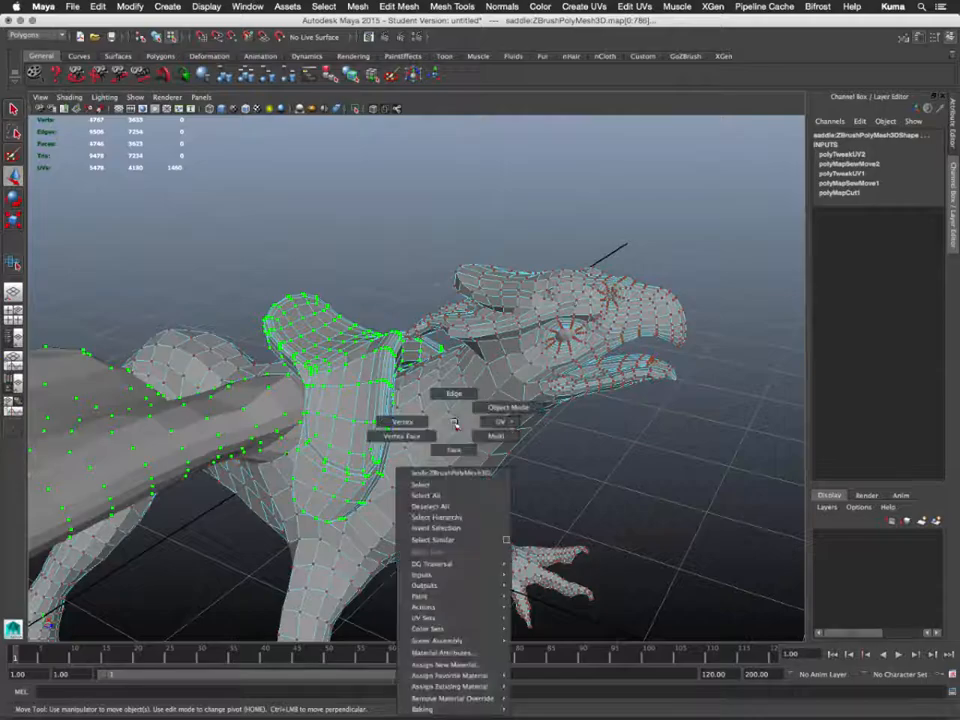